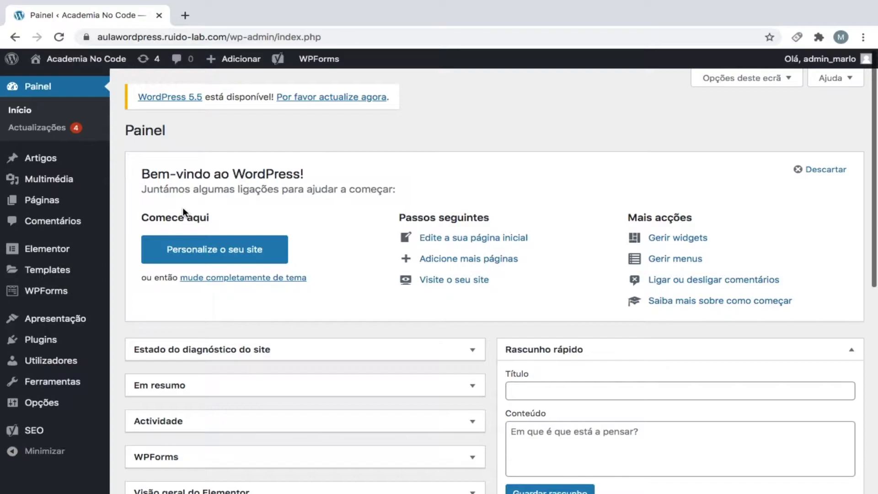
# Create and publish a new page titled "Portifolio", and open it for editing in Elementor.
pyautogui.moveTo(106, 209)
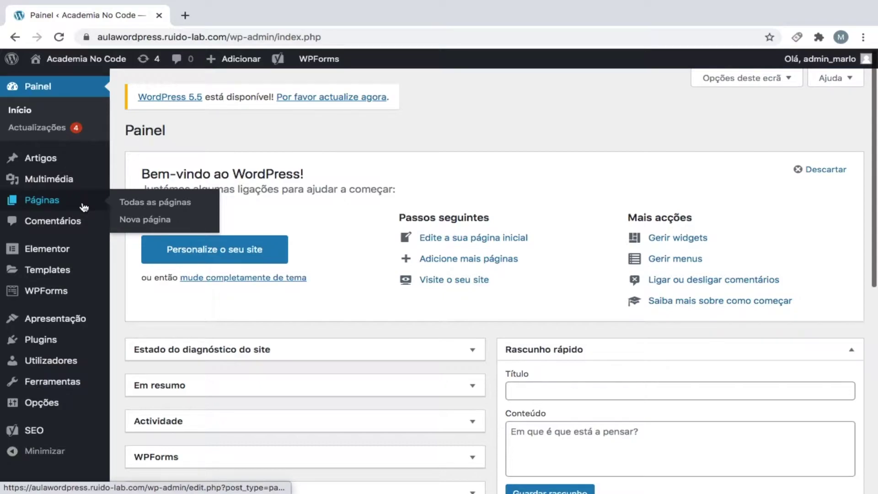
pyautogui.click(84, 207)
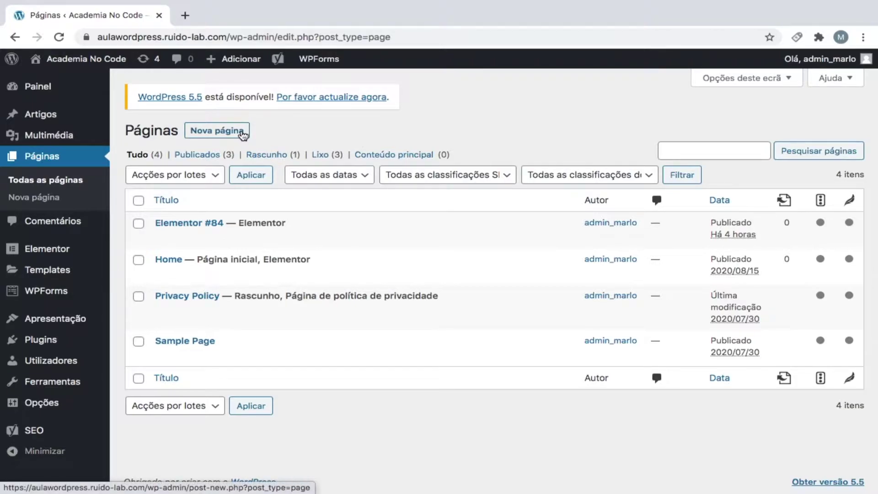
pyautogui.click(242, 135)
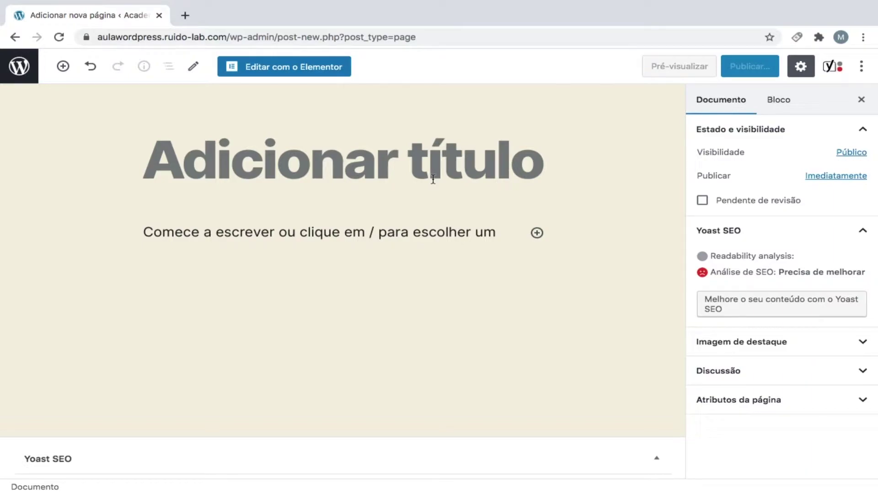
pyautogui.write('Portifolio')
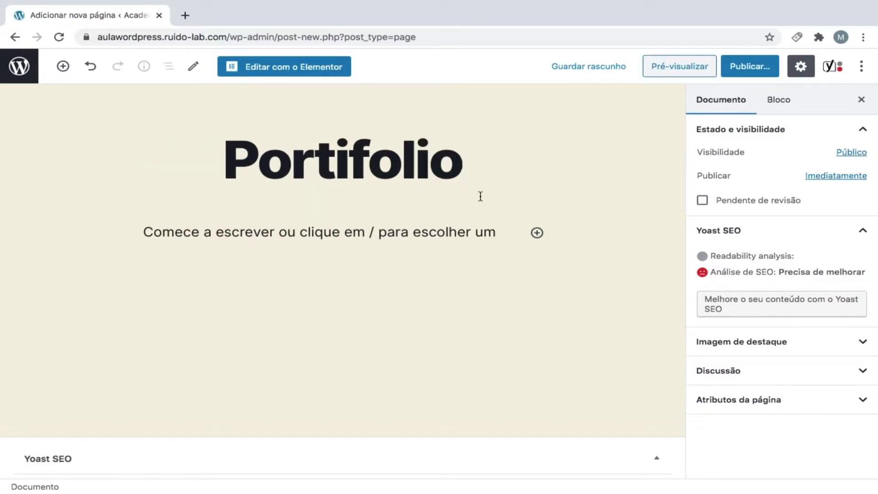
pyautogui.click(757, 68)
pyautogui.click(783, 73)
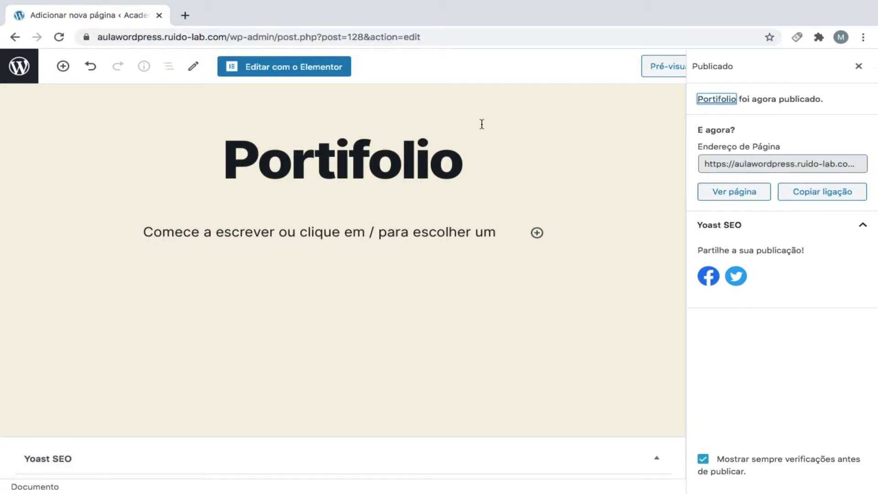
pyautogui.click(332, 74)
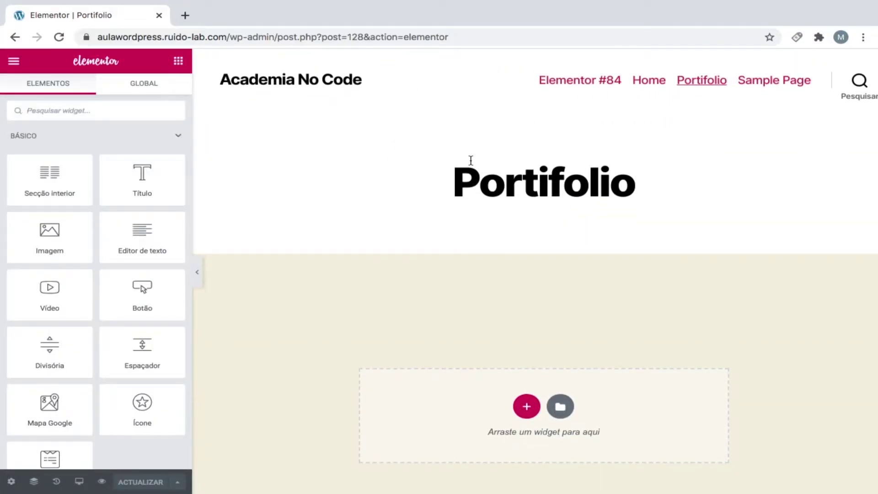
# Examine the title, content area and footer that the theme's default layout gives the Portifolio page.
pyautogui.moveTo(449, 172); pyautogui.dragTo(610, 182)
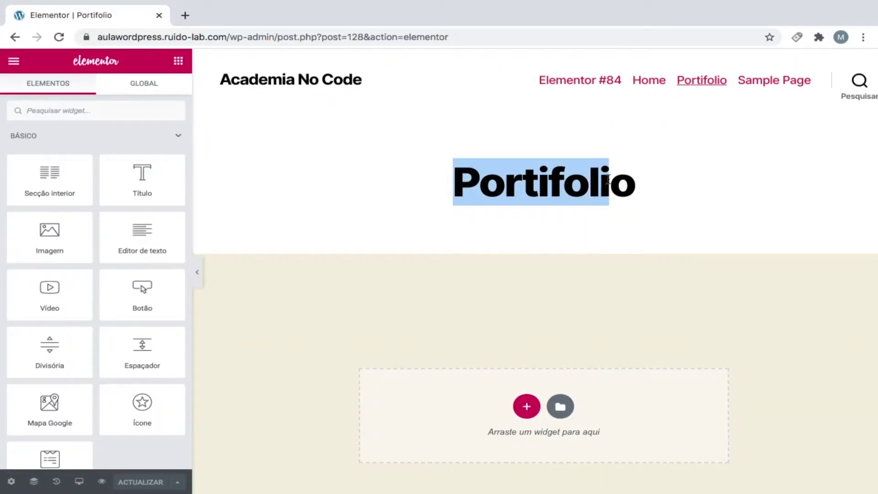
pyautogui.click(662, 203)
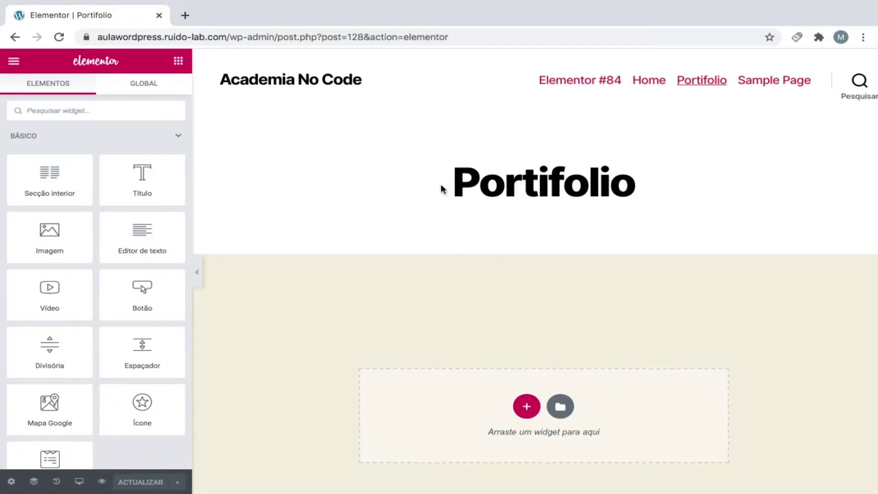
pyautogui.doubleClick(477, 184)
pyautogui.click(641, 185)
pyautogui.scroll(-7, 642, 185)
pyautogui.scroll(-5, 642, 187)
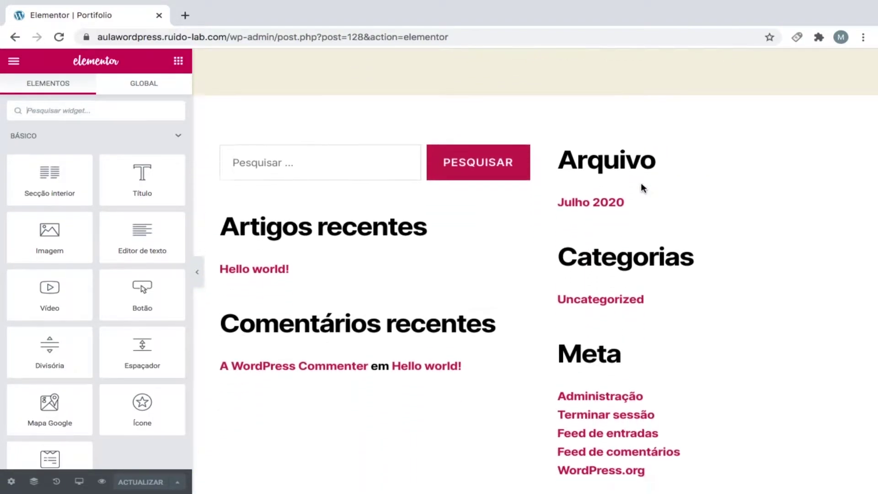
pyautogui.scroll(12, 642, 185)
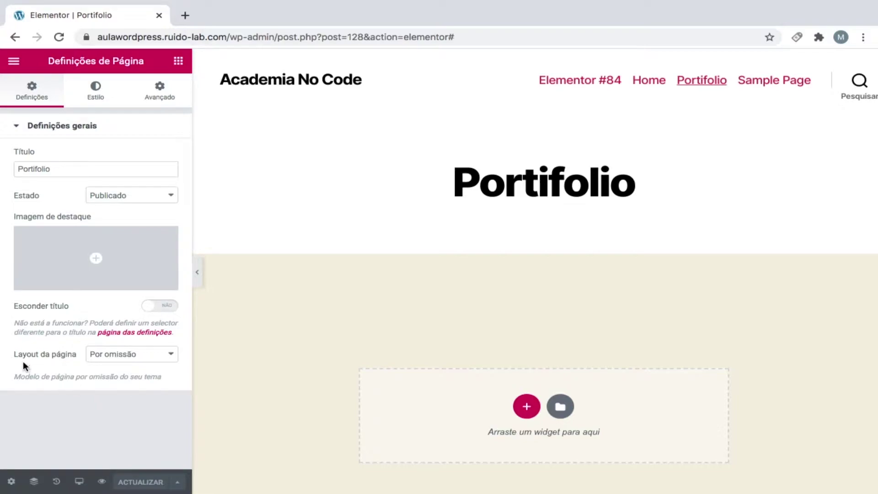
# Set the page layout to Canvas do Elementor and update the page.
pyautogui.moveTo(86, 357); pyautogui.dragTo(57, 353)
pyautogui.click(166, 357)
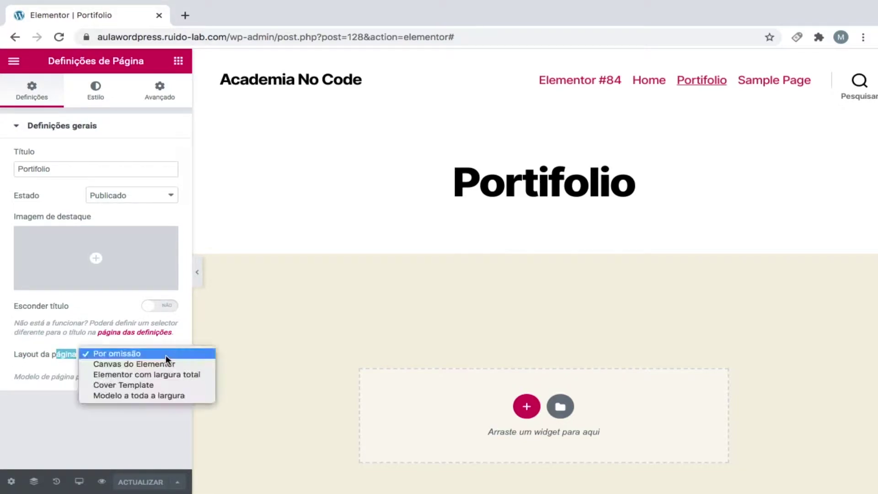
pyautogui.click(169, 363)
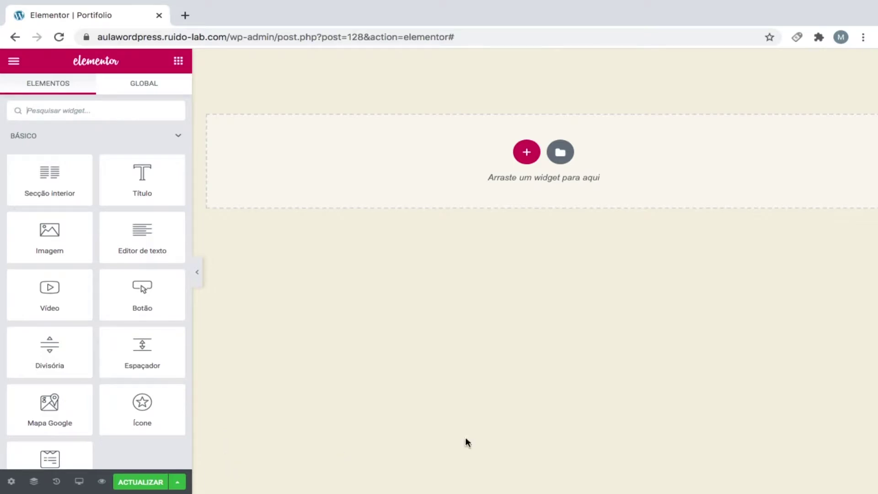
pyautogui.click(128, 488)
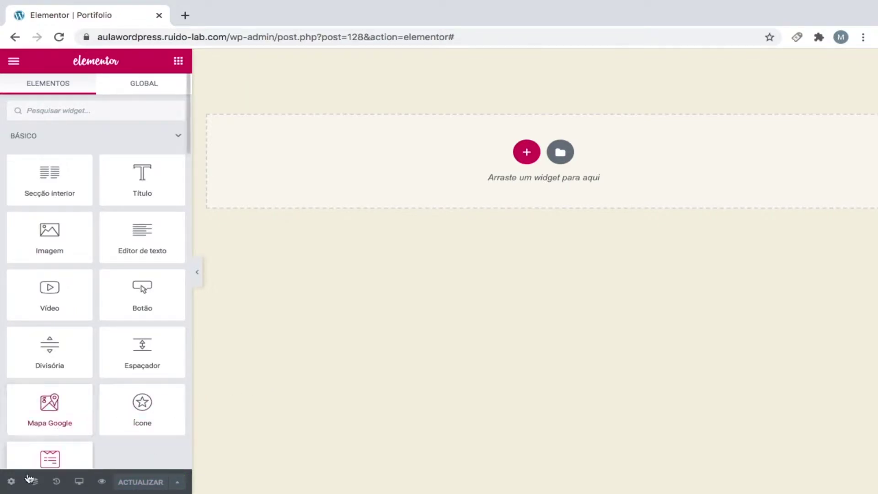
# Give the page body a classic background in white (#FFFFFF) and update the page.
pyautogui.click(11, 482)
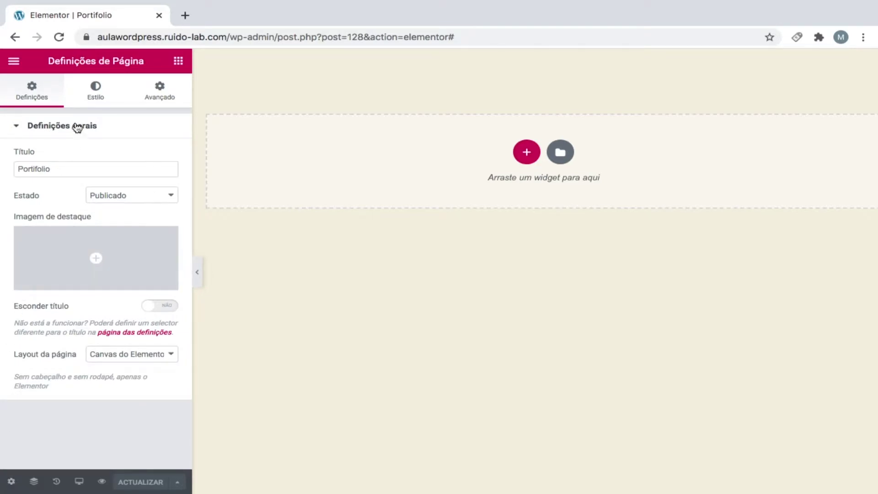
pyautogui.click(94, 101)
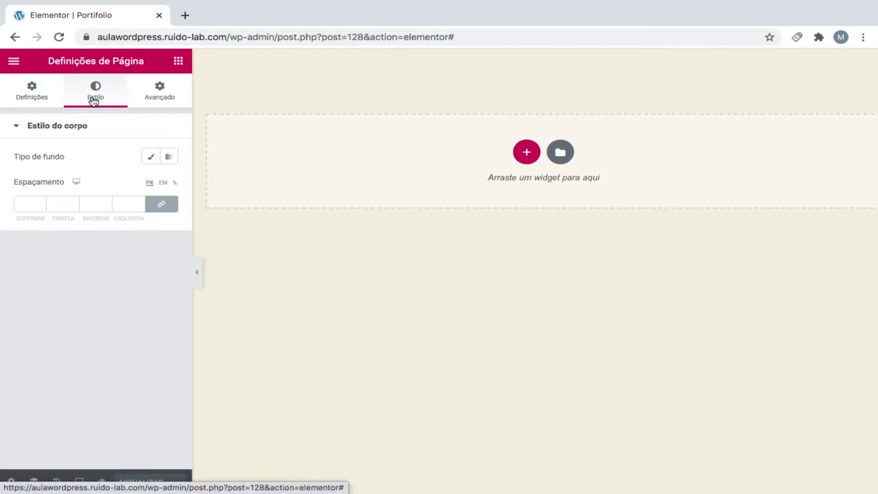
pyautogui.click(149, 160)
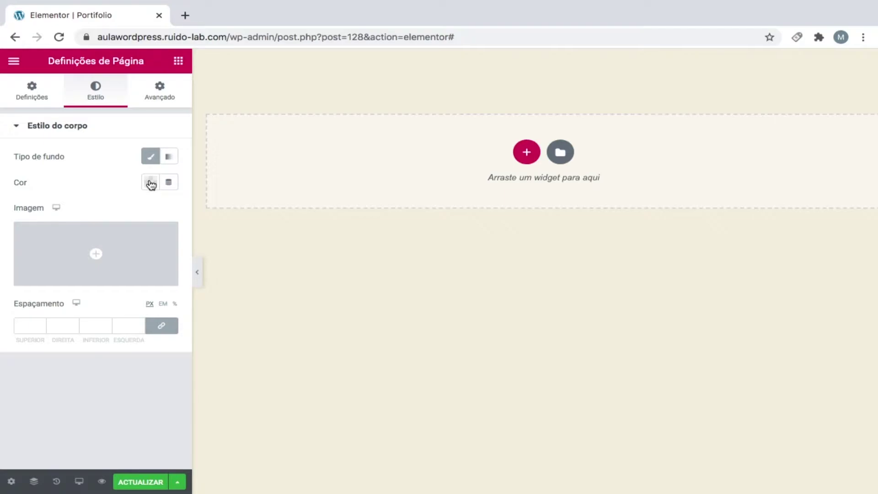
pyautogui.click(151, 182)
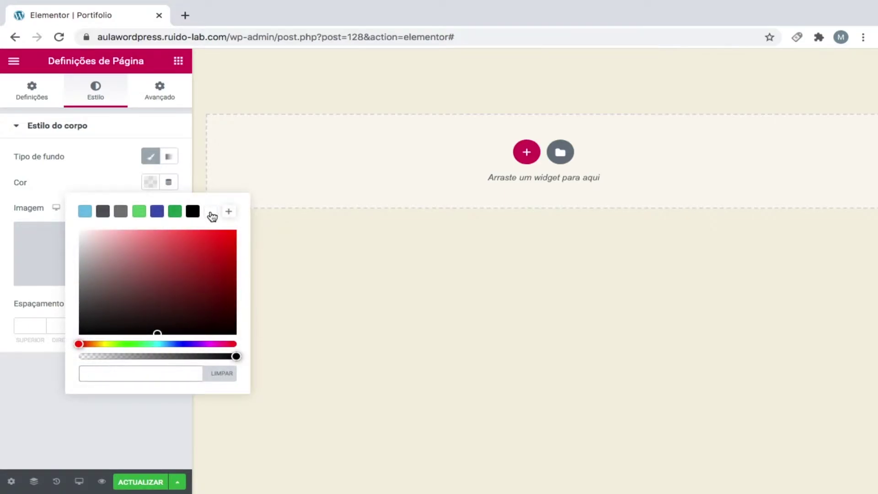
pyautogui.click(211, 212)
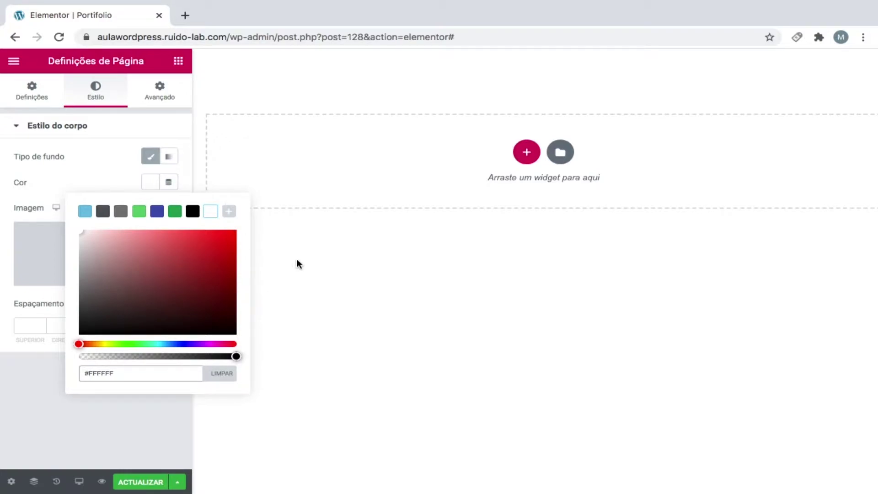
pyautogui.click(297, 284)
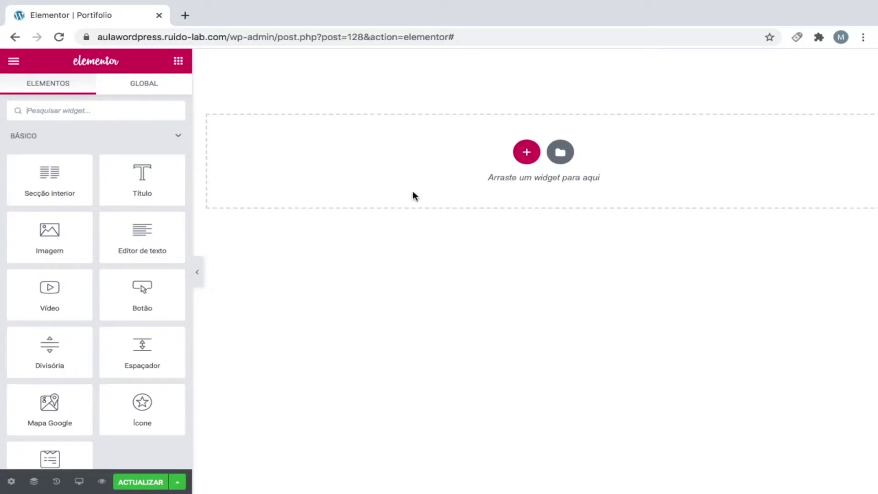
pyautogui.click(147, 484)
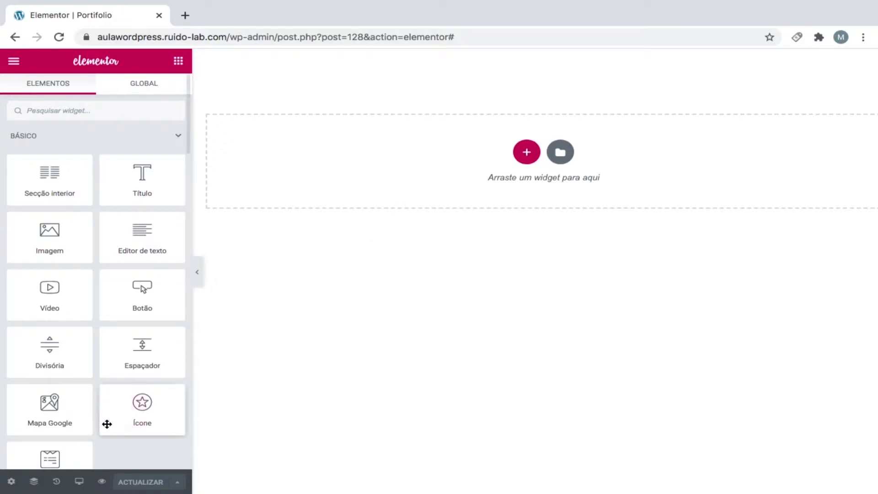
# Review the font family and weight settings of the main and secondary headings in the global default fonts.
pyautogui.click(12, 483)
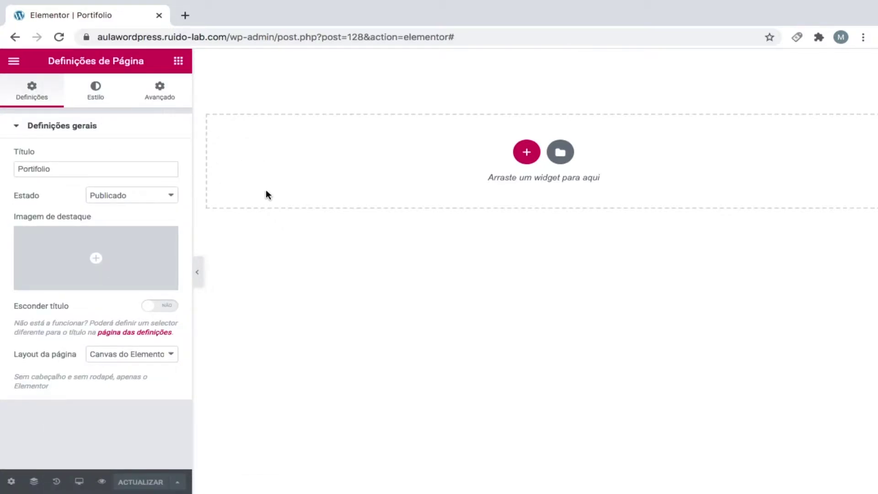
pyautogui.click(14, 62)
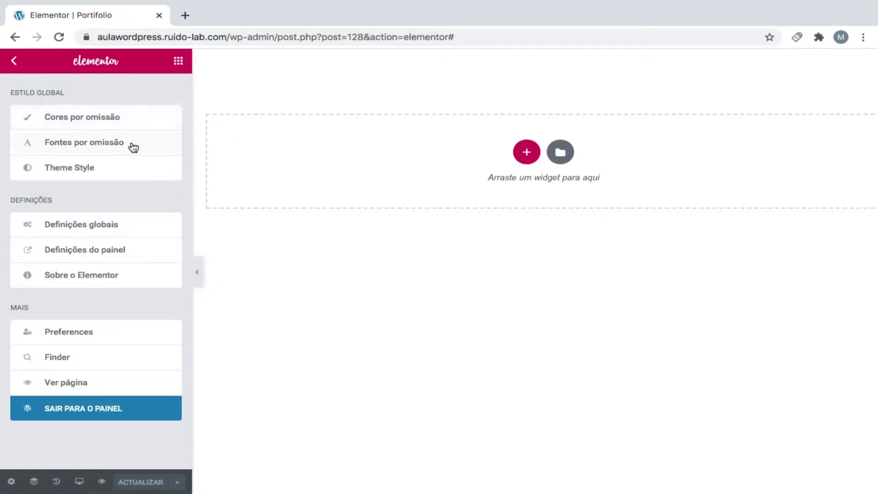
pyautogui.click(119, 151)
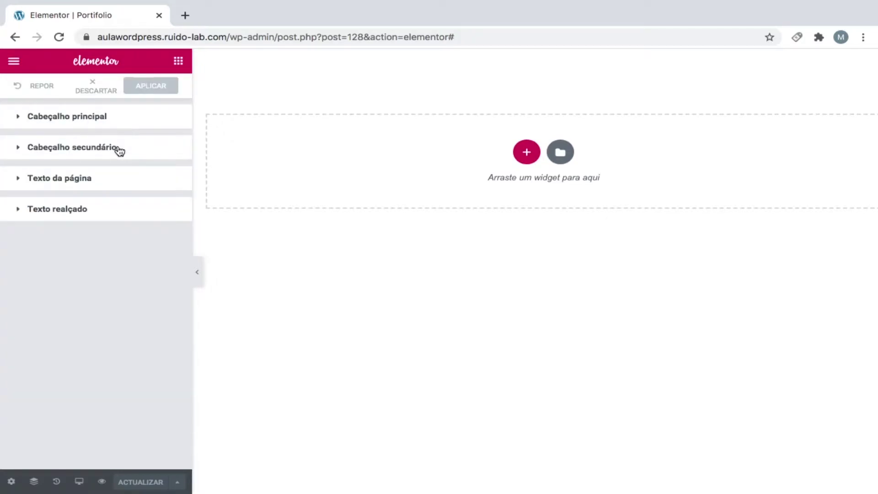
pyautogui.click(106, 122)
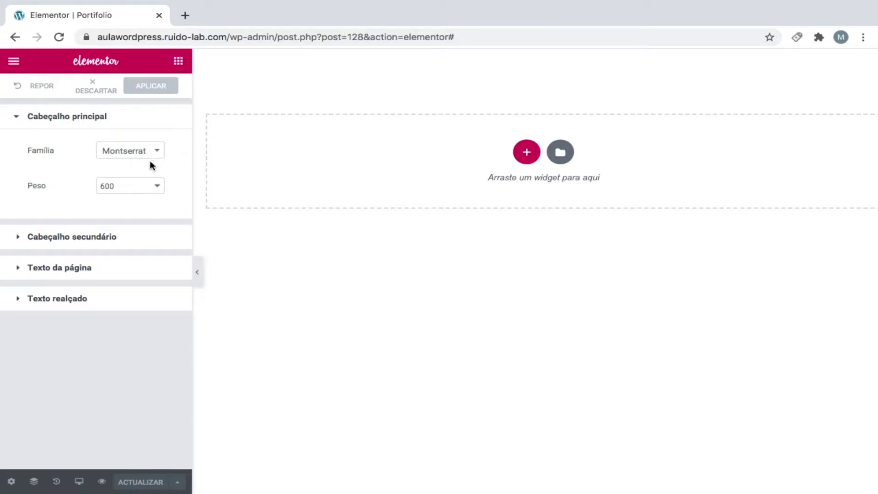
pyautogui.click(108, 117)
pyautogui.click(112, 147)
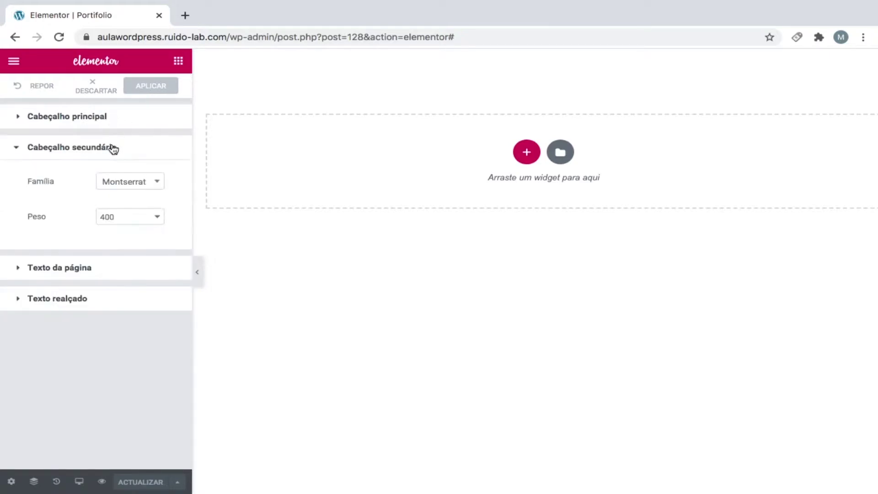
# Search the secondary heading's font families for "mons", and leave the default fonts without choosing another one.
pyautogui.click(142, 183)
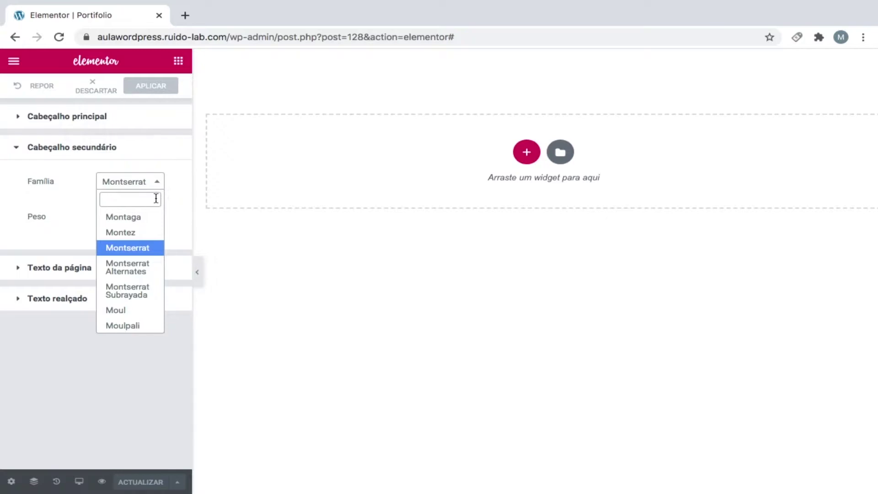
pyautogui.write('mons')
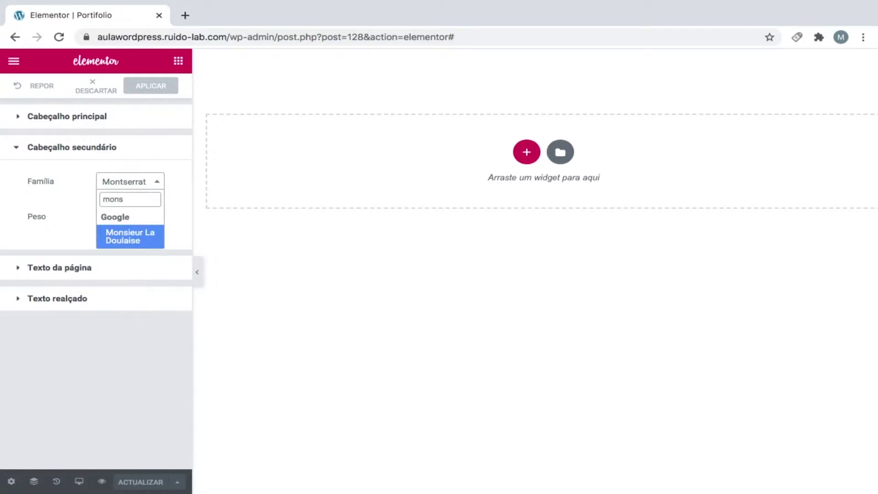
pyautogui.press('BackSpace')
pyautogui.press('BackSpace')
pyautogui.press('BackSpace')
pyautogui.press('BackSpace')
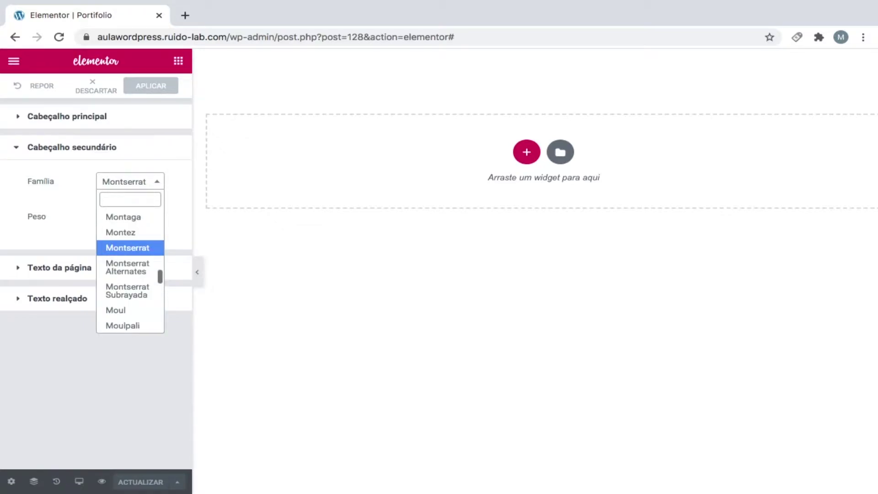
pyautogui.click(71, 199)
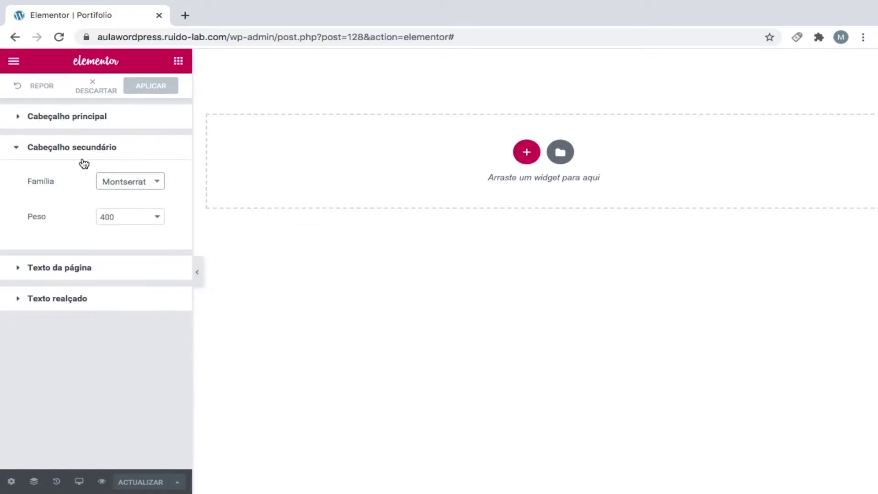
pyautogui.click(61, 149)
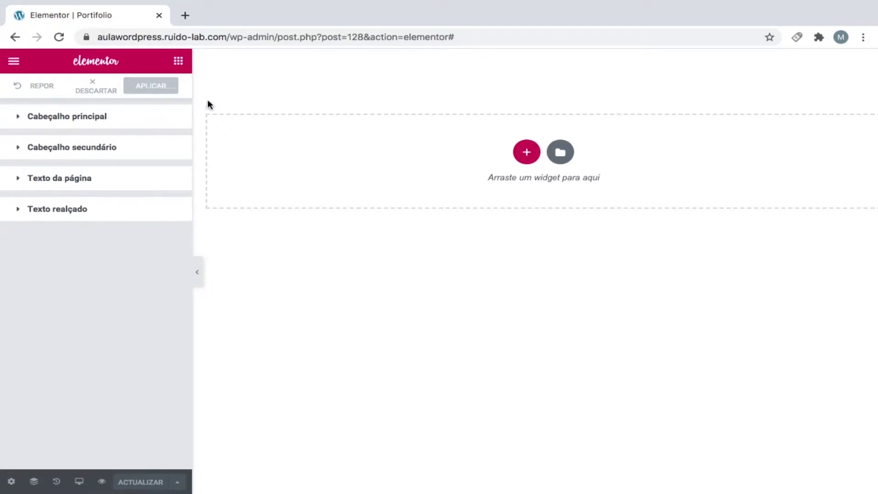
pyautogui.click(361, 253)
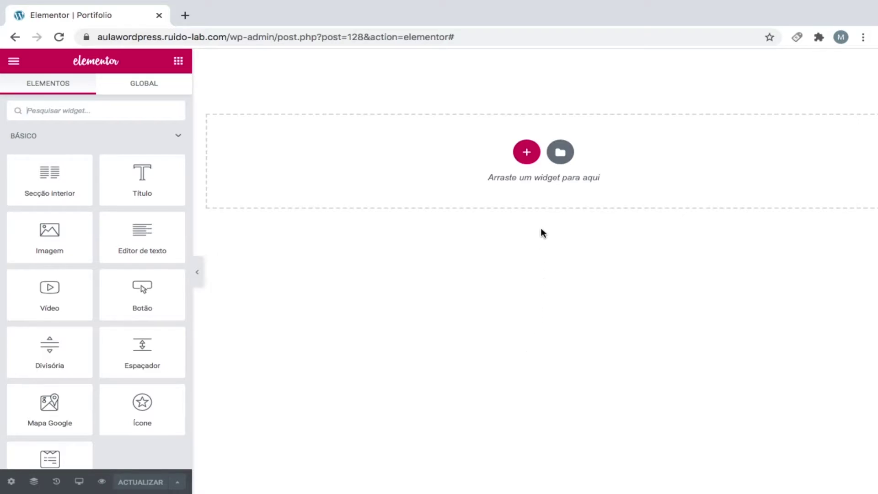
# Add a section with two equal columns and bring up the widgets available for its right column.
pyautogui.click(527, 153)
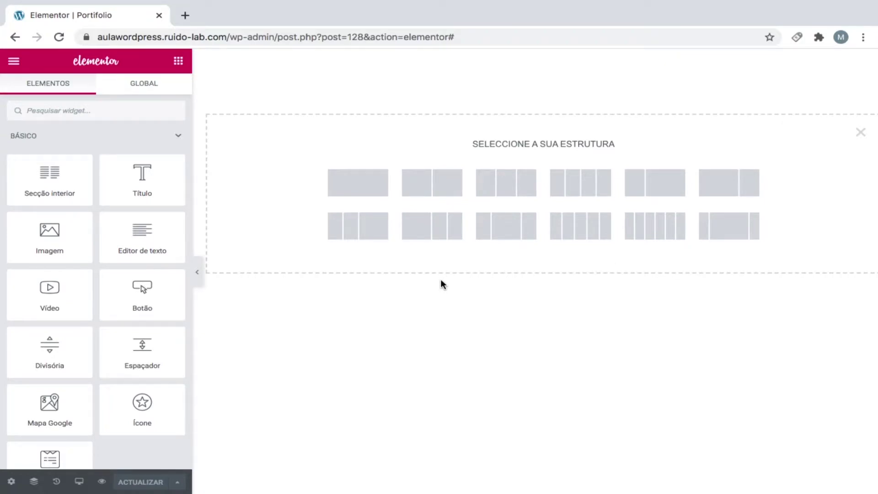
pyautogui.click(447, 198)
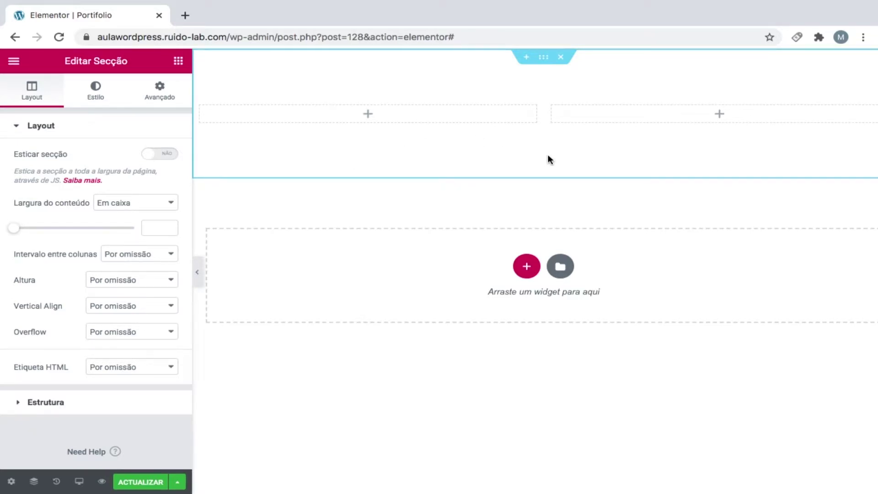
pyautogui.click(719, 117)
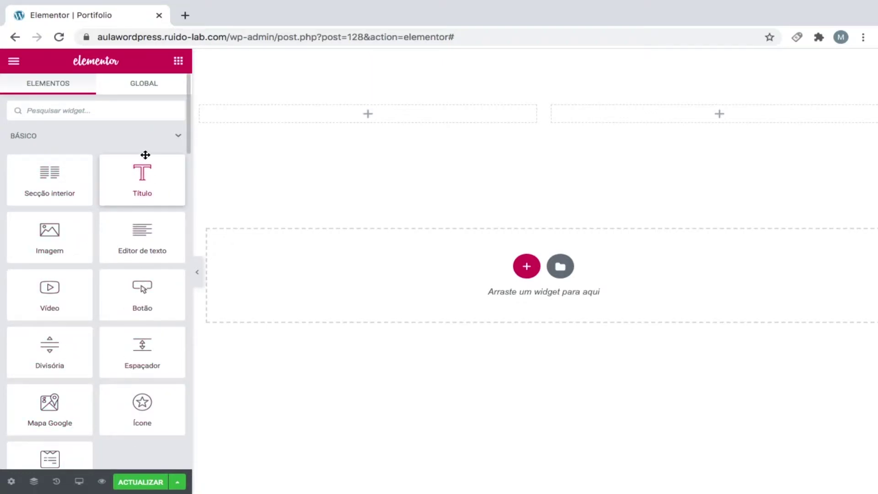
pyautogui.scroll(-1, 90, 314)
pyautogui.scroll(1, 90, 313)
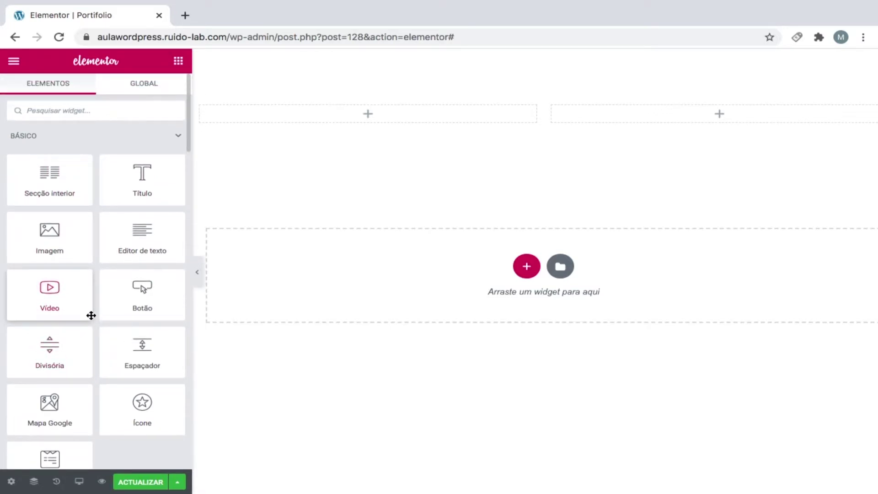
# Place an Imagem widget in the section's right column and fill it with freela-1-1.png from the media library.
pyautogui.click(122, 144)
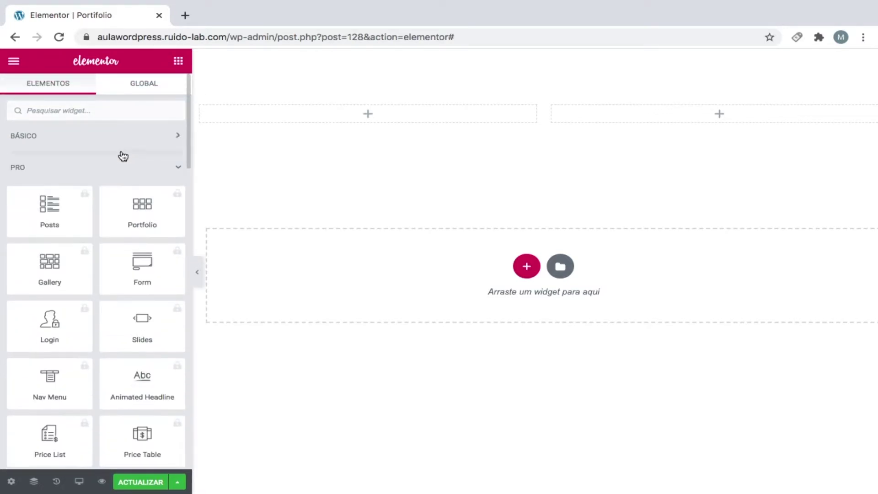
pyautogui.click(123, 169)
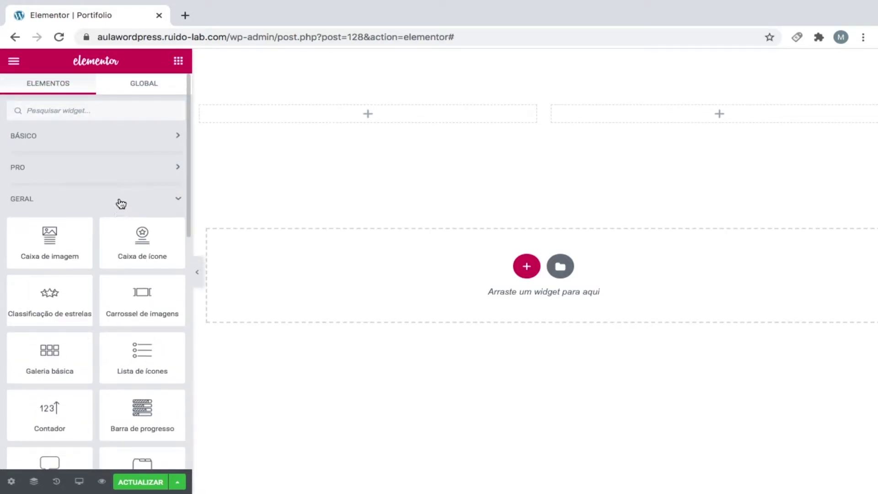
pyautogui.click(121, 204)
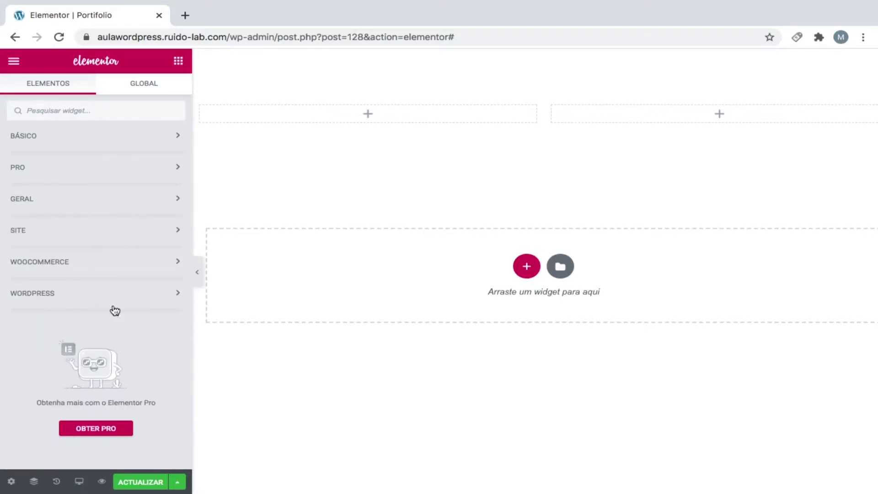
pyautogui.click(113, 141)
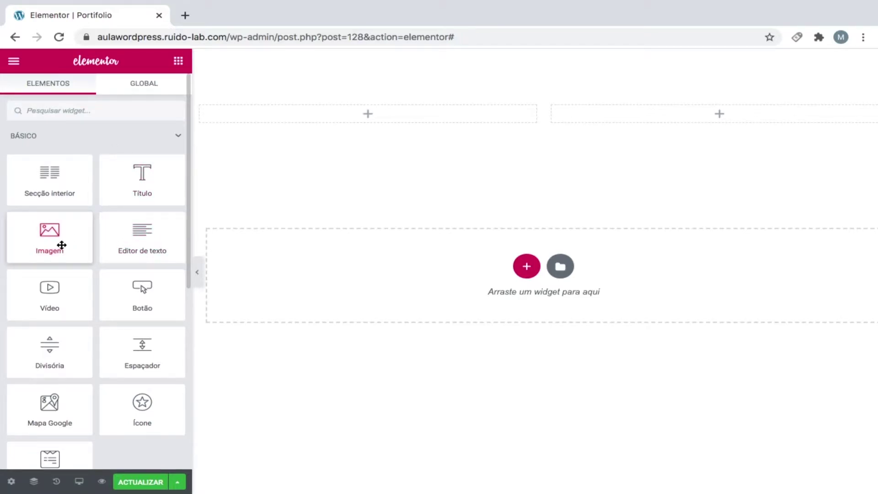
pyautogui.moveTo(61, 245); pyautogui.dragTo(727, 118)
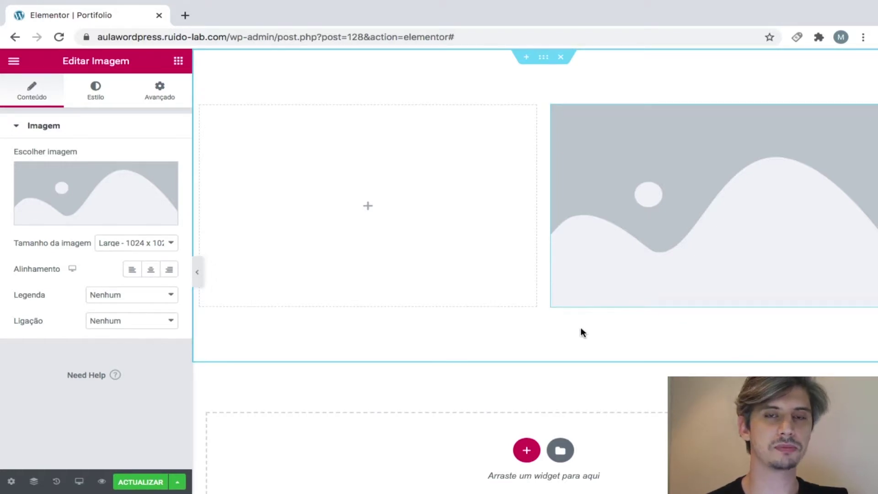
pyautogui.click(121, 222)
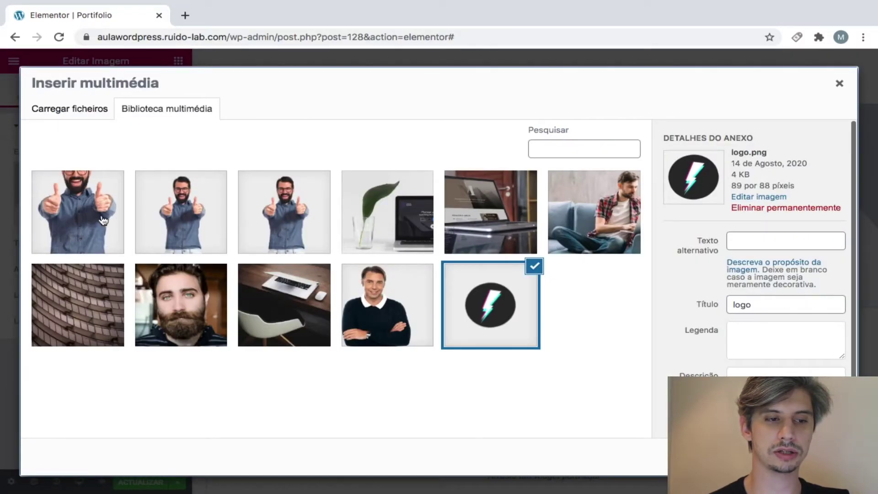
pyautogui.click(104, 220)
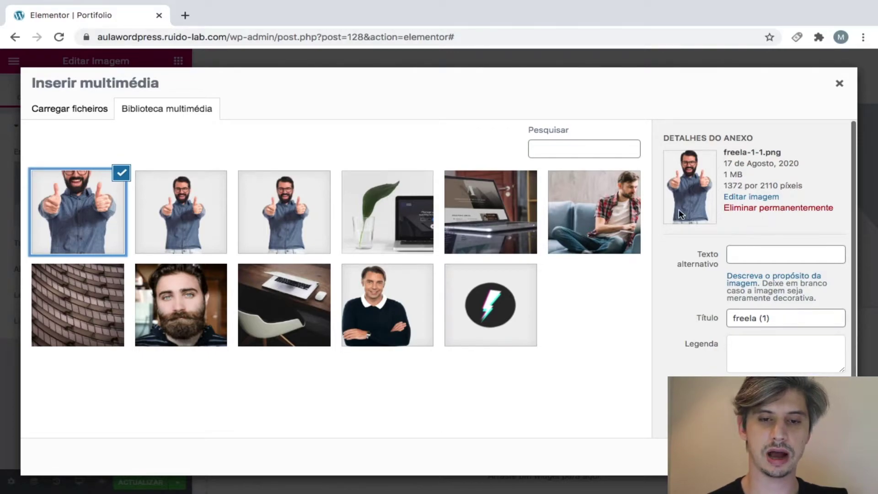
pyautogui.click(813, 456)
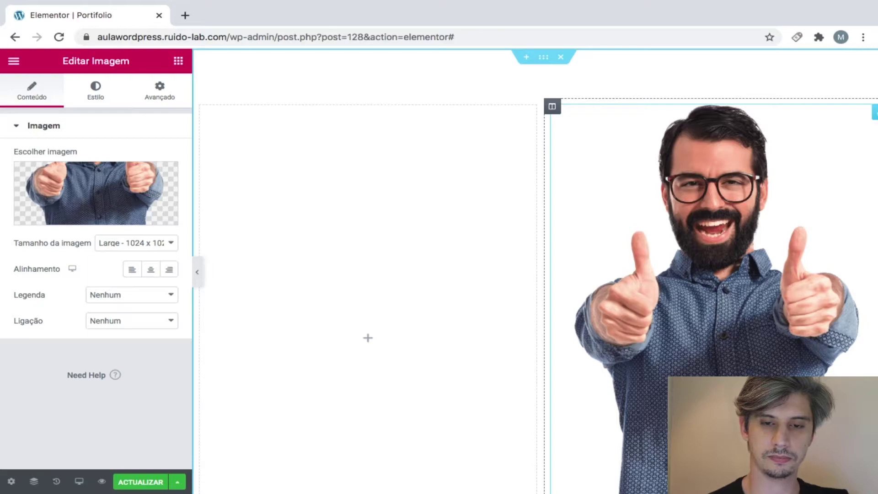
# Update the page with the new image and open its preview in a separate browser tab.
pyautogui.scroll(-5, 535, 270)
pyautogui.scroll(5, 535, 270)
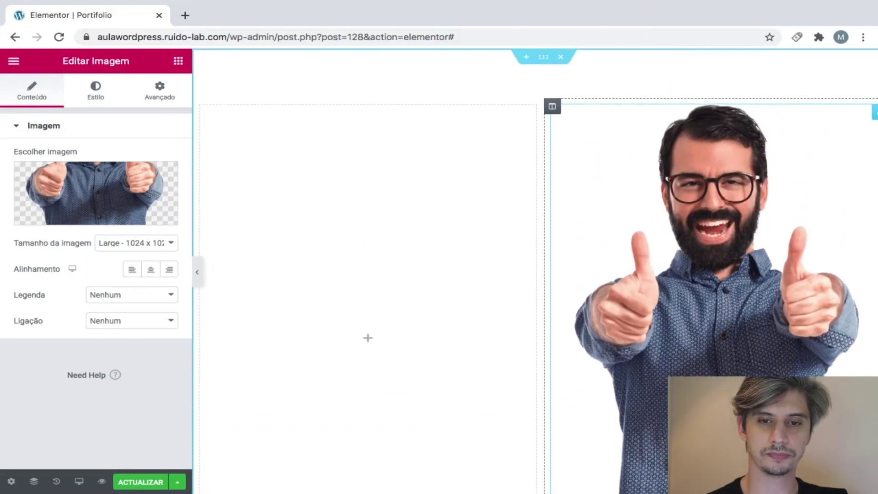
pyautogui.scroll(-2, 599, 460)
pyautogui.hscroll(1, 599, 460)
pyautogui.hscroll(-1, 598, 460)
pyautogui.scroll(2, 599, 460)
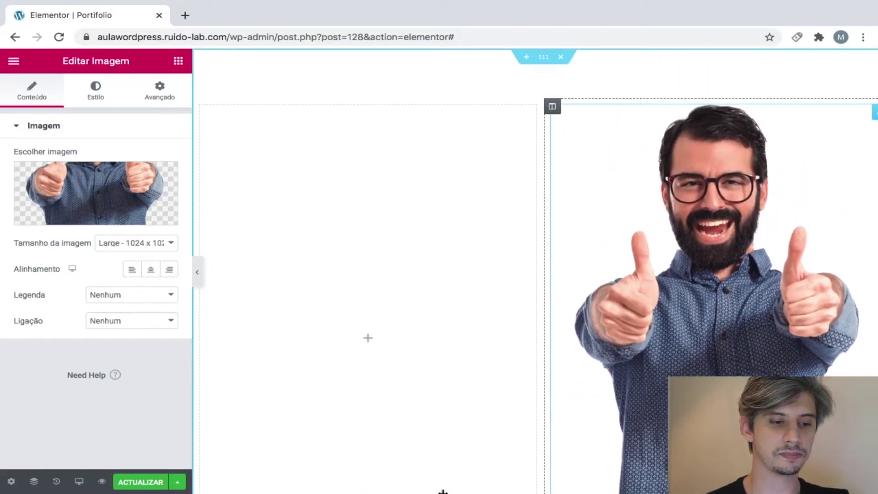
pyautogui.click(140, 482)
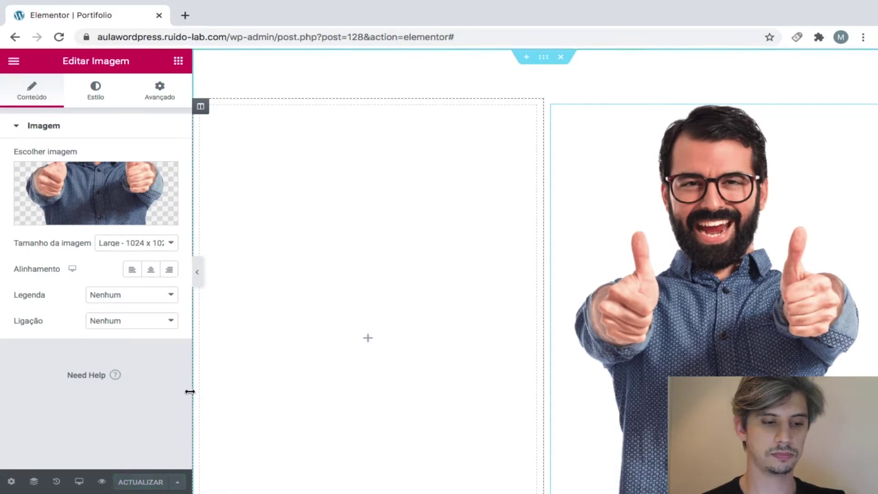
pyautogui.click(101, 481)
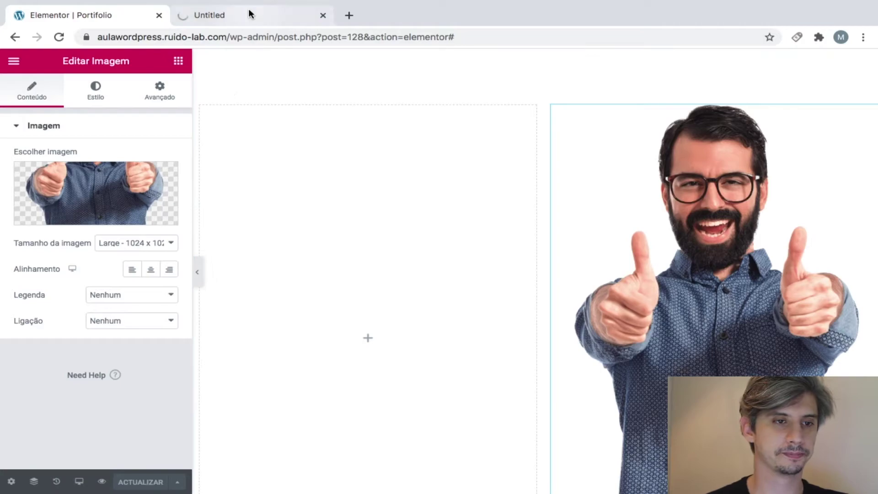
# Examine the image's size and placement over the full length of the page preview, and return to the editor.
pyautogui.scroll(-2, 466, 169)
pyautogui.scroll(4, 466, 169)
pyautogui.scroll(-2, 466, 170)
pyautogui.scroll(-2, 465, 174)
pyautogui.scroll(4, 465, 174)
pyautogui.scroll(-1, 535, 283)
pyautogui.scroll(-2, 546, 320)
pyautogui.scroll(3, 546, 319)
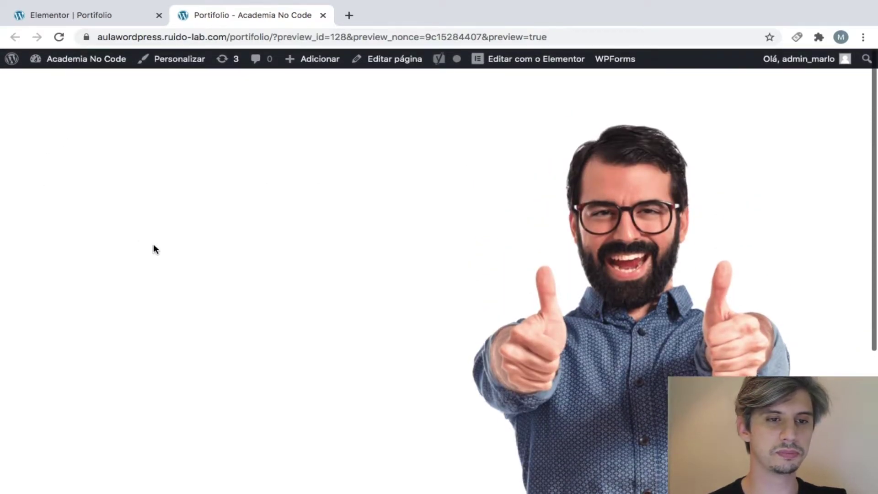
pyautogui.scroll(-3, 153, 249)
pyautogui.scroll(3, 133, 330)
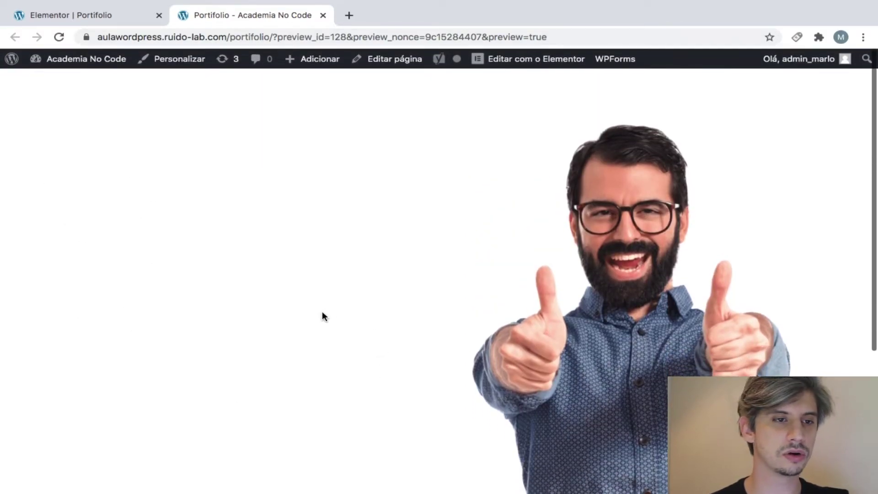
pyautogui.click(116, 17)
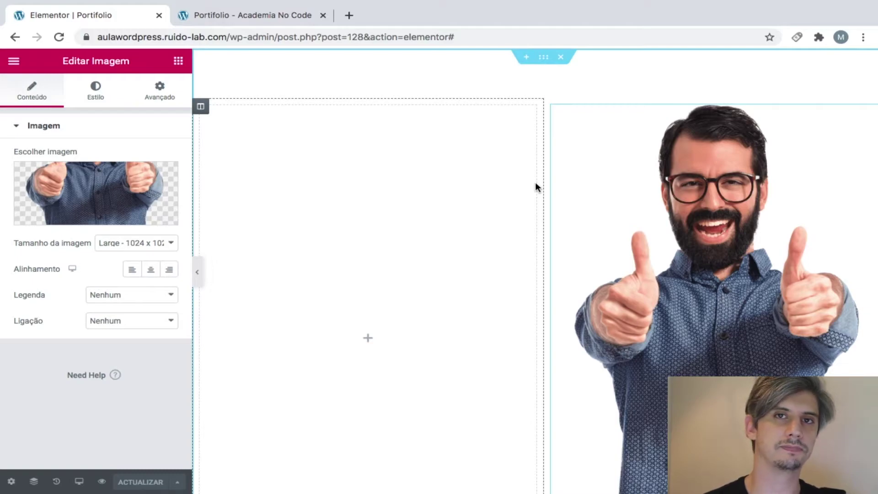
# Give the two-column section a classic background in light grey (#E5E5E5) and update the page.
pyautogui.click(456, 82)
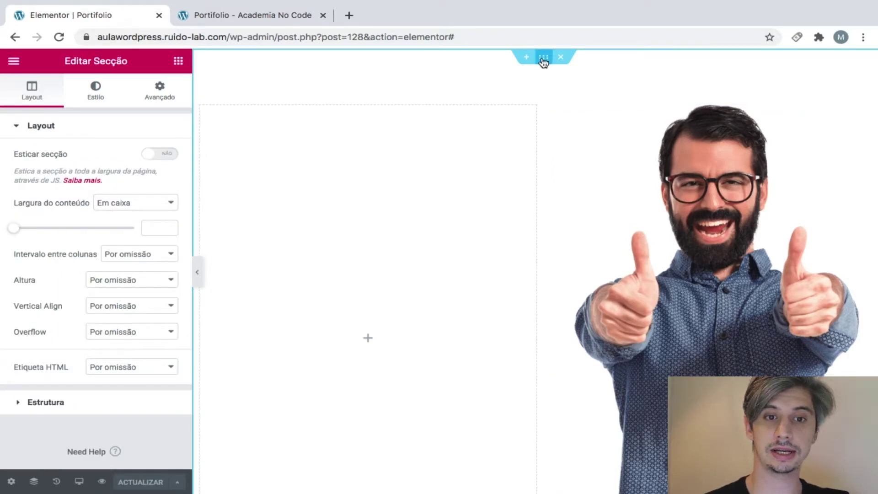
pyautogui.rightClick(450, 83)
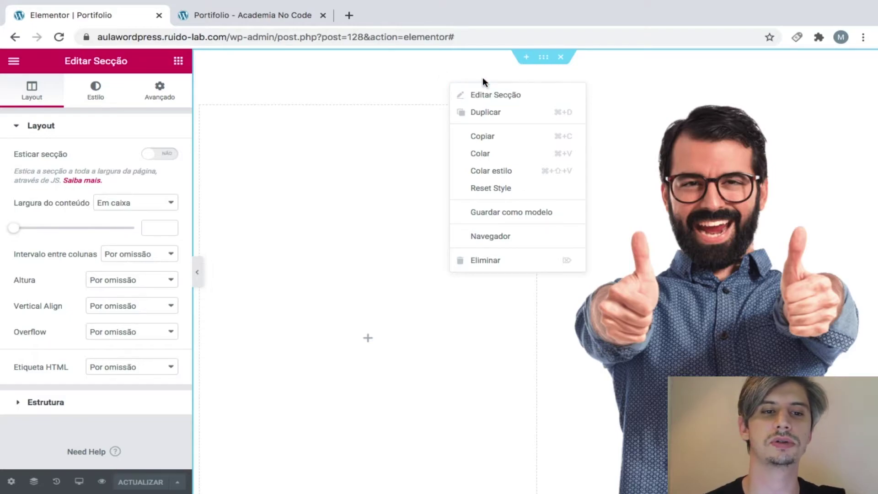
pyautogui.click(484, 94)
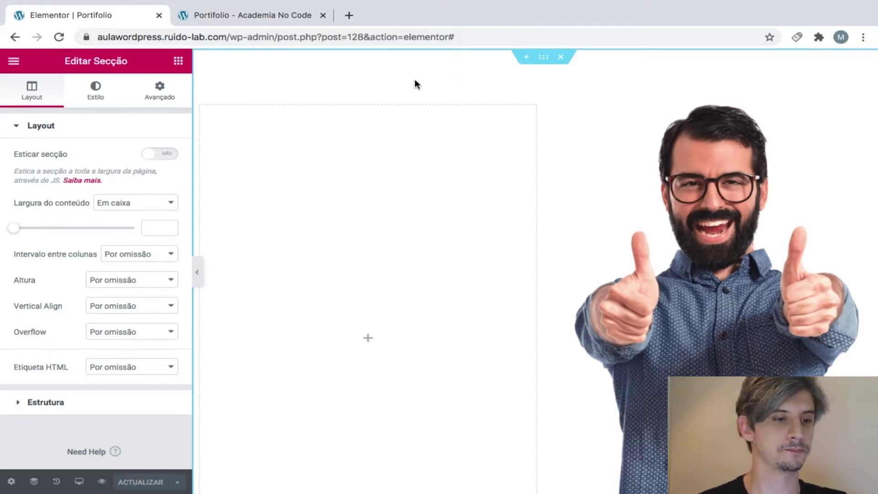
pyautogui.click(101, 105)
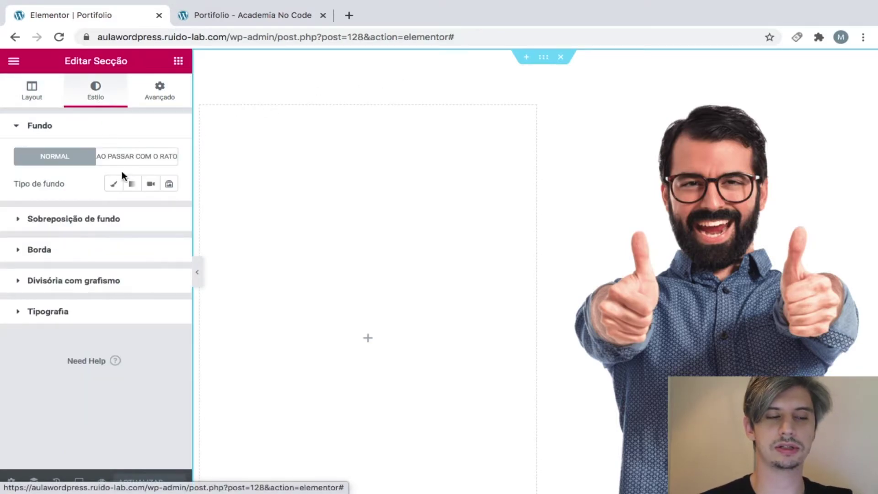
pyautogui.click(114, 187)
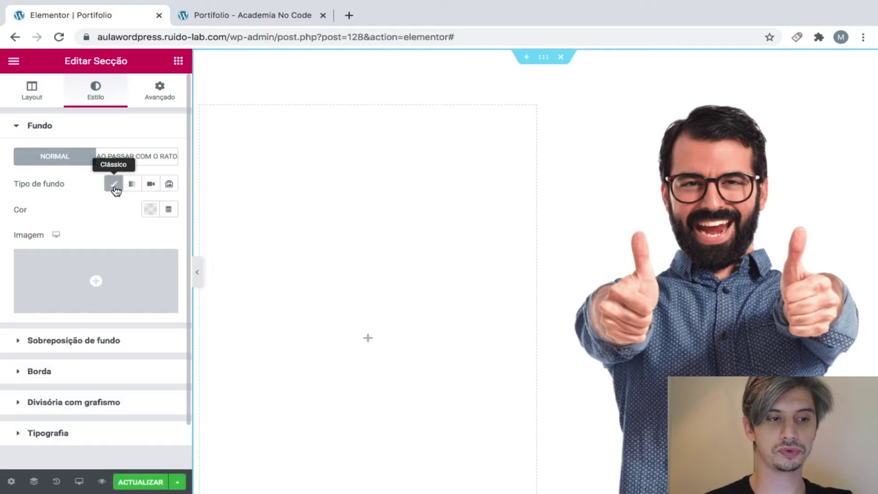
pyautogui.click(149, 210)
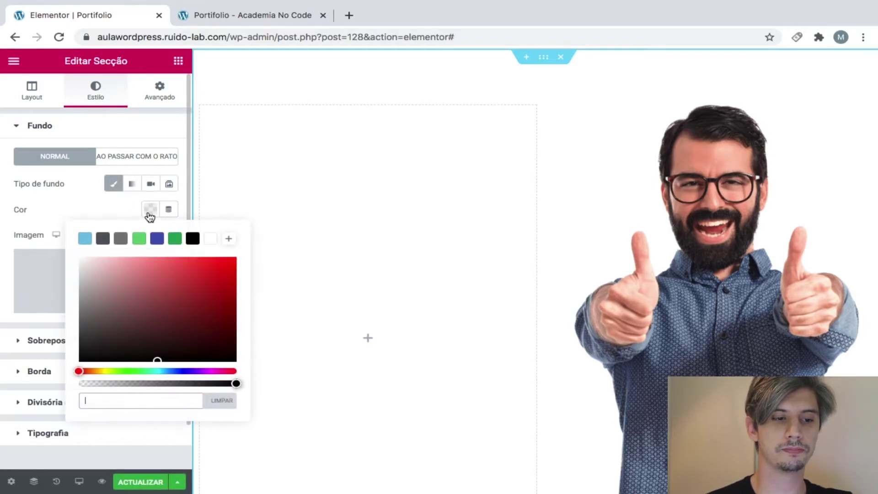
pyautogui.write('#E5E5E5')
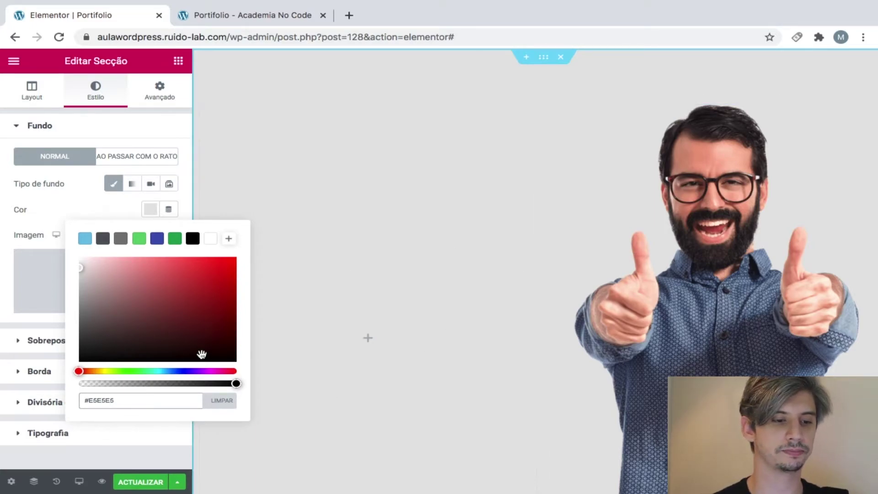
pyautogui.click(147, 442)
pyautogui.click(140, 483)
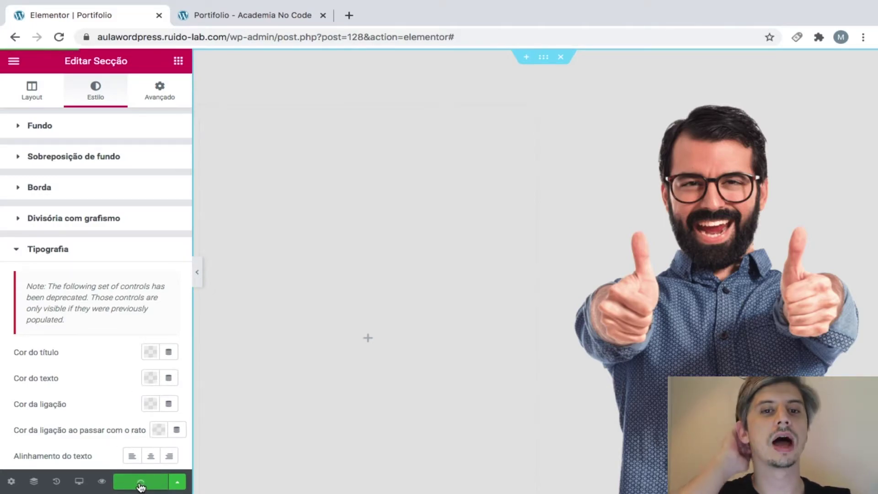
# Check the section's grey background from top to bottom in the page preview, and return to the editor.
pyautogui.click(252, 15)
pyautogui.scroll(-5, 376, 238)
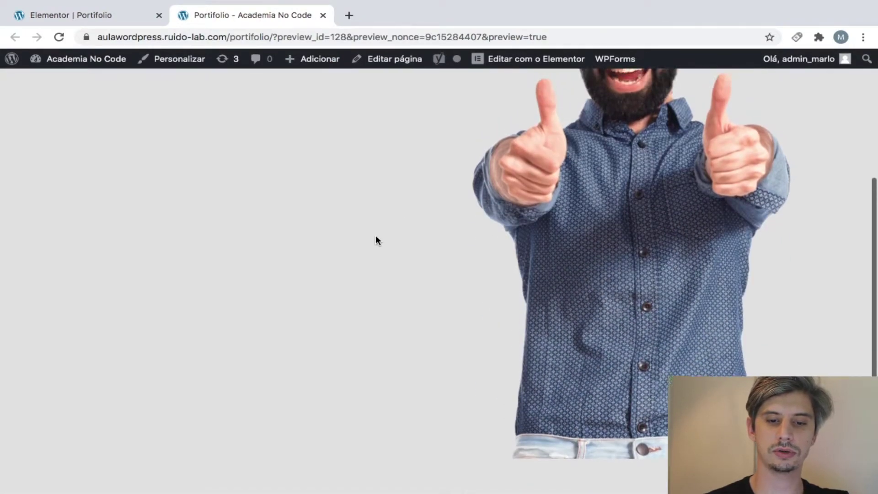
pyautogui.scroll(-1, 375, 236)
pyautogui.scroll(5, 375, 236)
pyautogui.click(110, 15)
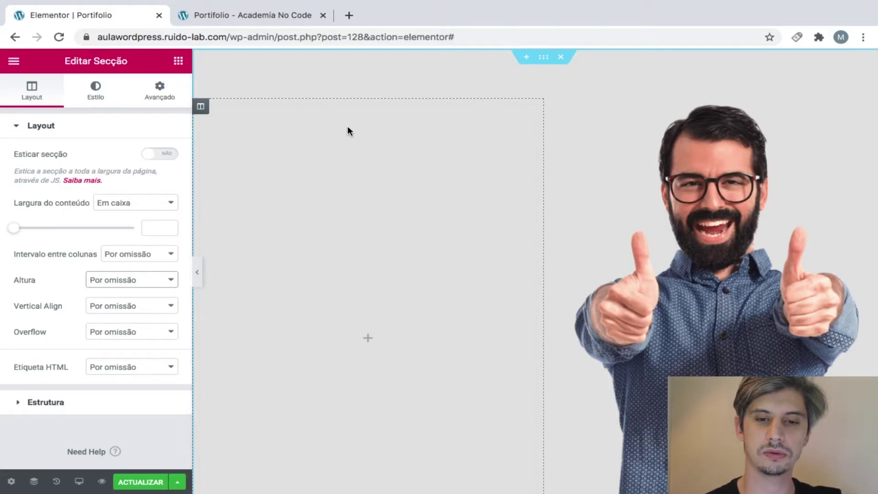
# Set the section's height to Ajustar ao ecrã.
pyautogui.scroll(-3, 481, 147)
pyautogui.scroll(3, 481, 147)
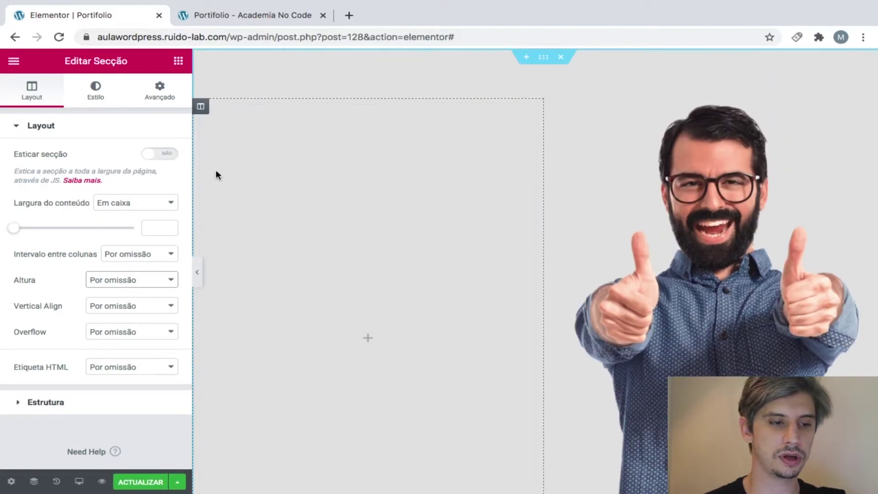
pyautogui.click(148, 279)
pyautogui.click(147, 289)
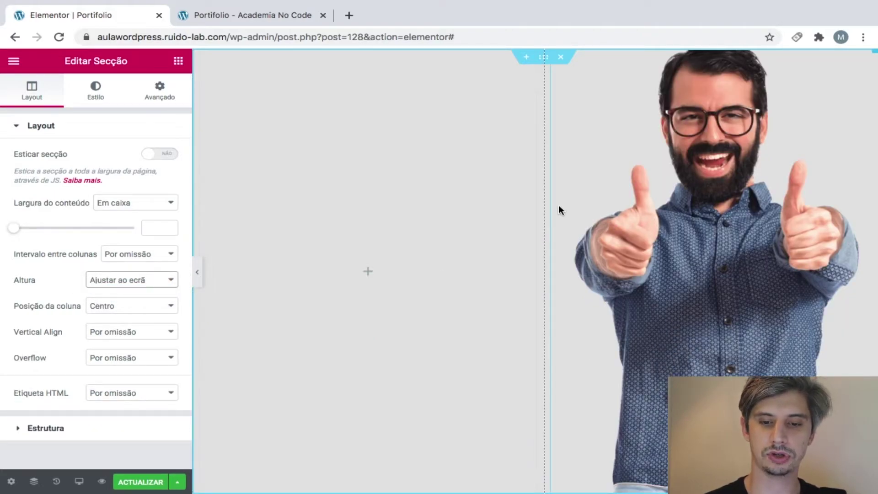
pyautogui.scroll(-3, 564, 185)
pyautogui.scroll(3, 563, 185)
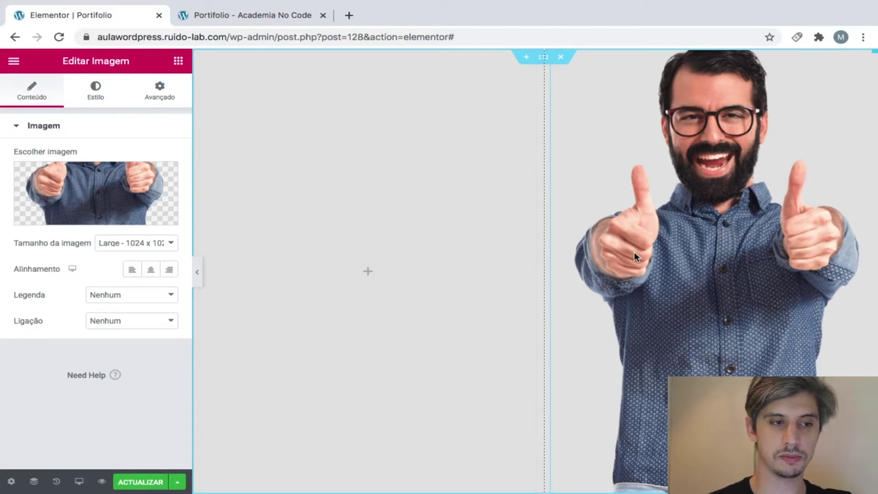
# Give the image a 35 px margin and 25 px padding on all sides, and update the page to check it in the preview.
pyautogui.click(160, 91)
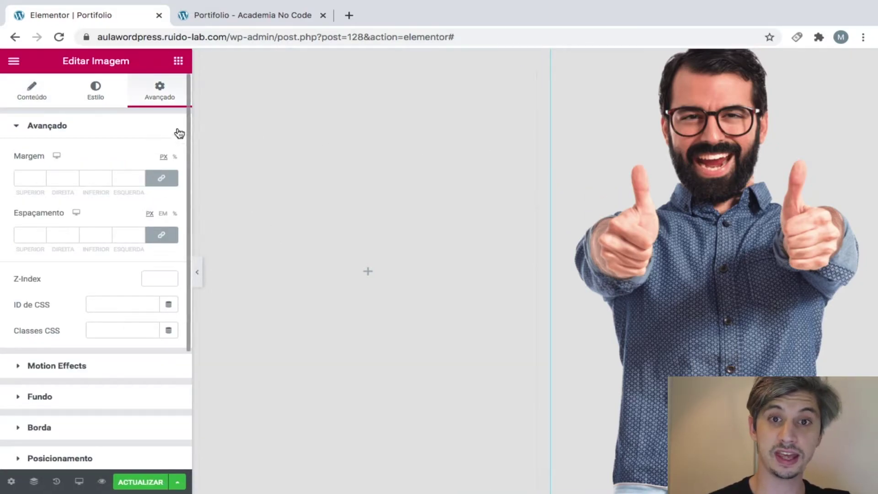
pyautogui.click(24, 177)
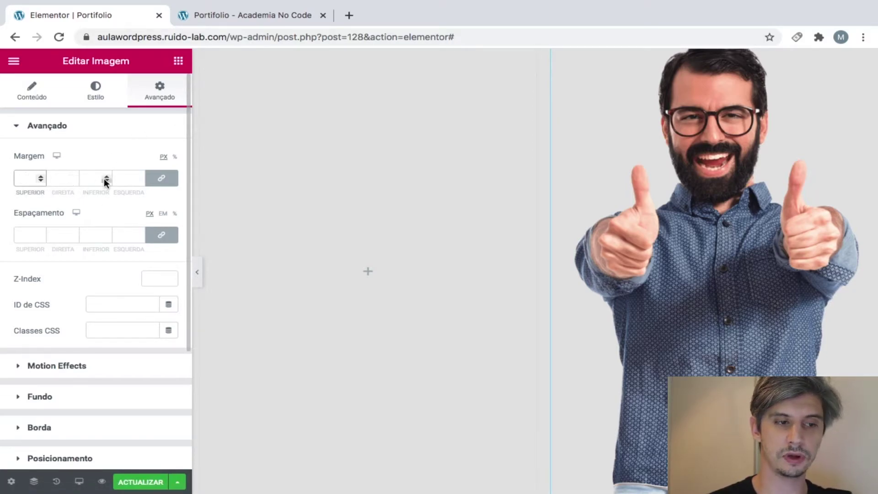
pyautogui.write('35')
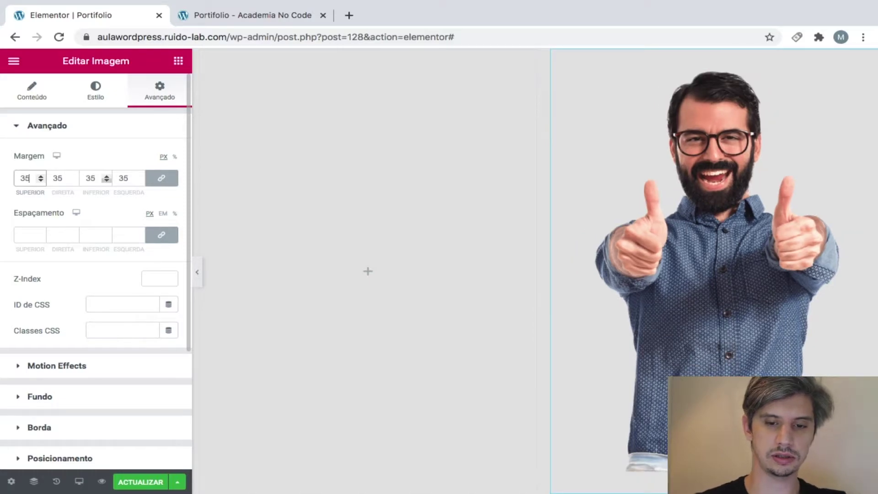
pyautogui.click(26, 236)
pyautogui.write('25')
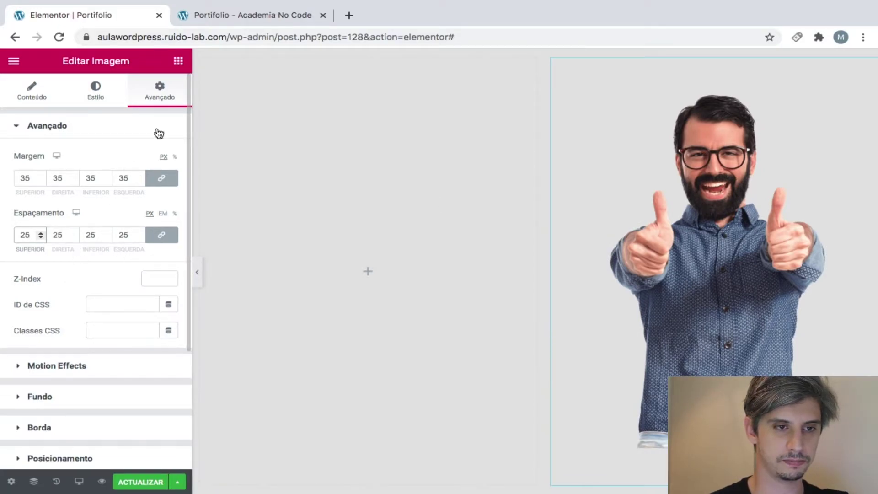
pyautogui.click(155, 481)
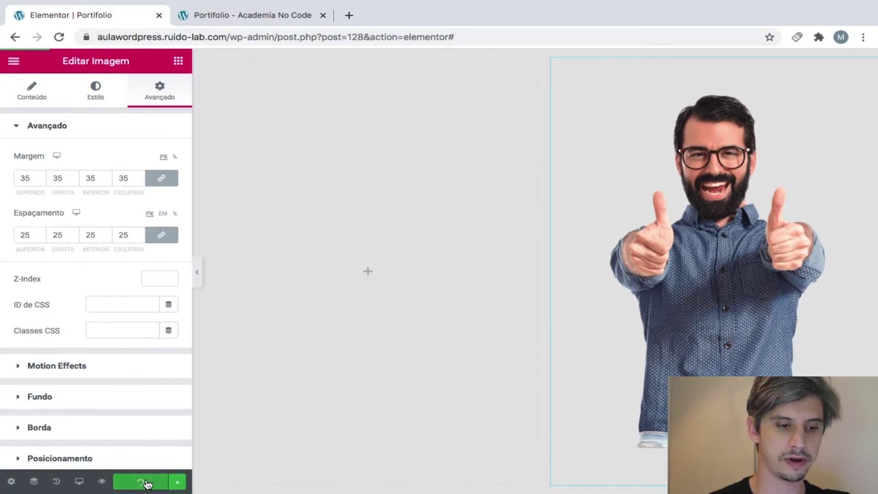
pyautogui.click(228, 15)
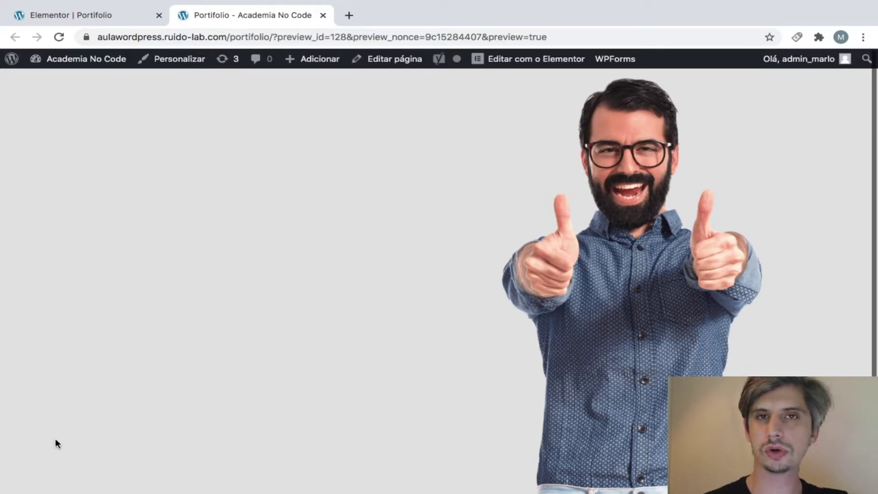
pyautogui.click(71, 16)
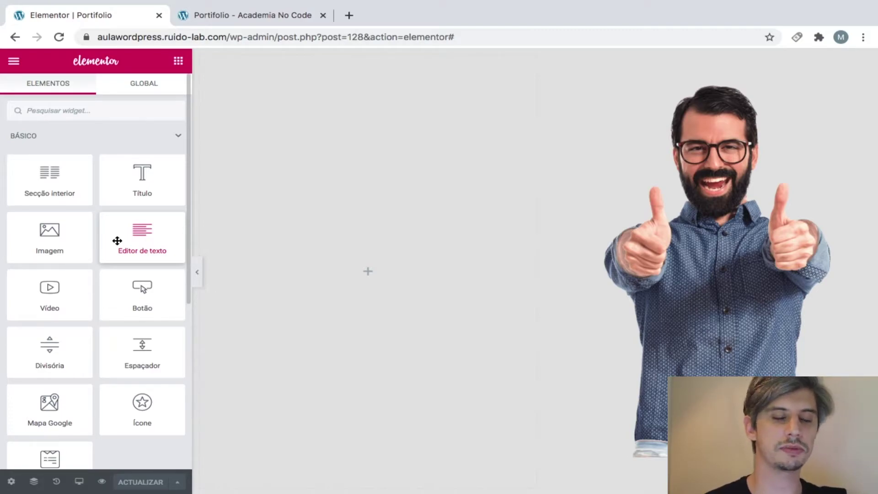
# Add a Título widget to the empty column beside the portrait and set its text to "SEJA BEM VINDO".
pyautogui.moveTo(136, 184); pyautogui.dragTo(350, 191)
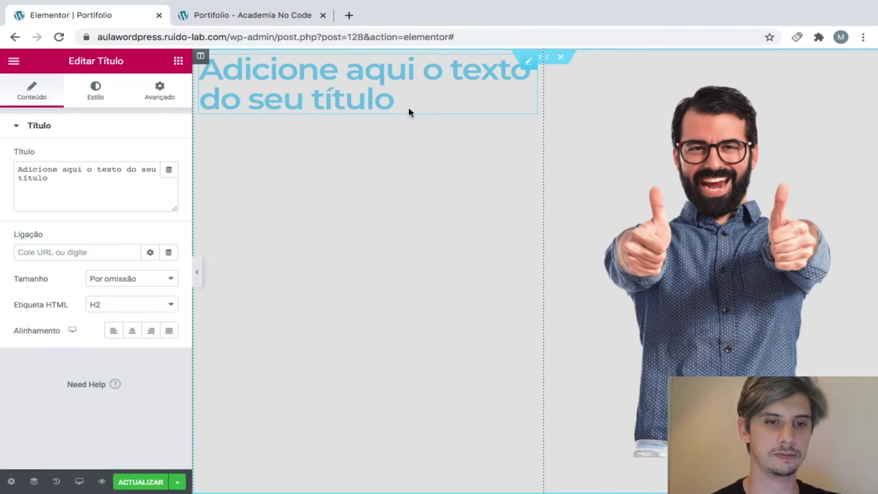
pyautogui.moveTo(404, 108); pyautogui.dragTo(200, 69)
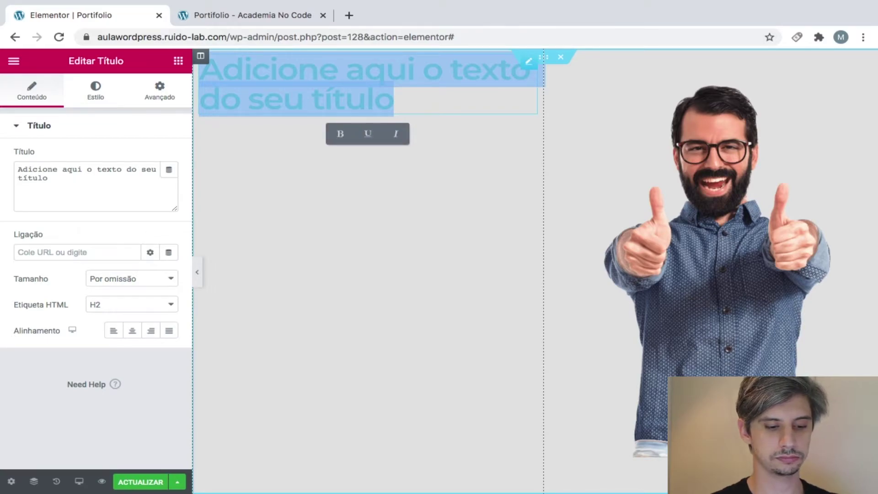
pyautogui.write('SEJA BEM')
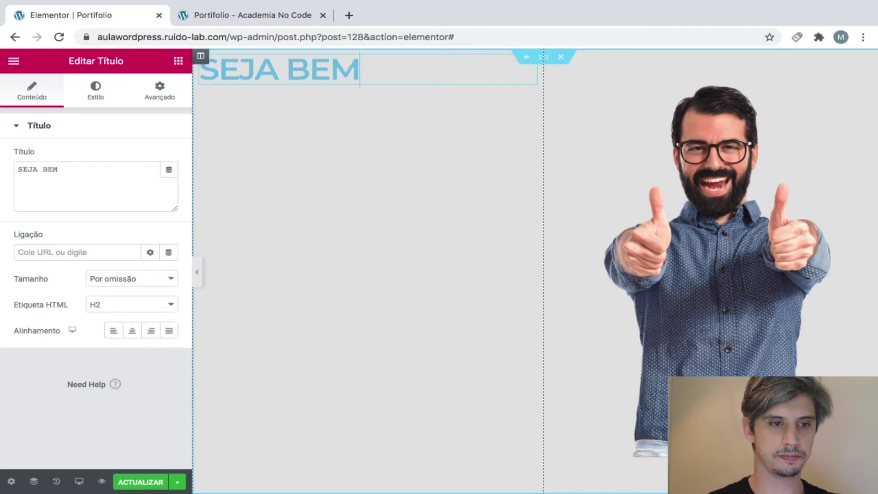
pyautogui.write(' VINDO')
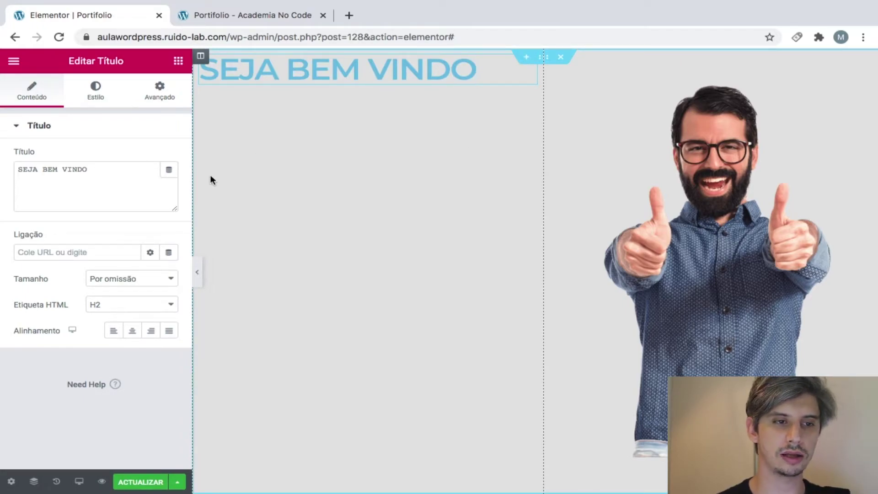
# Set the "SEJA BEM VINDO" heading's text colour to #2C8DAC.
pyautogui.click(99, 99)
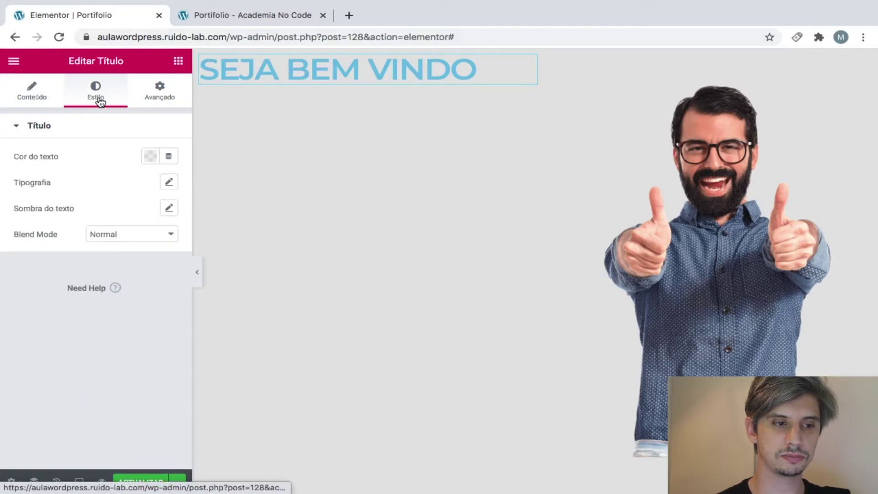
pyautogui.click(152, 157)
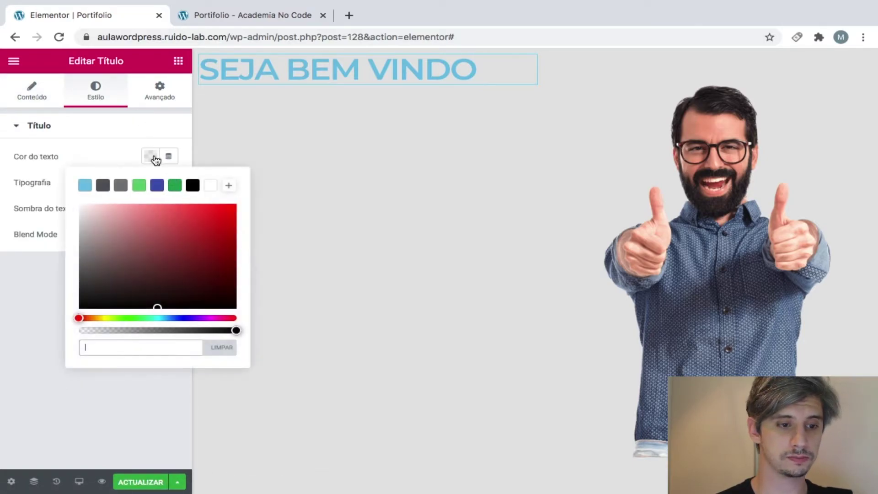
pyautogui.click(164, 349)
pyautogui.write('#2C8DAC')
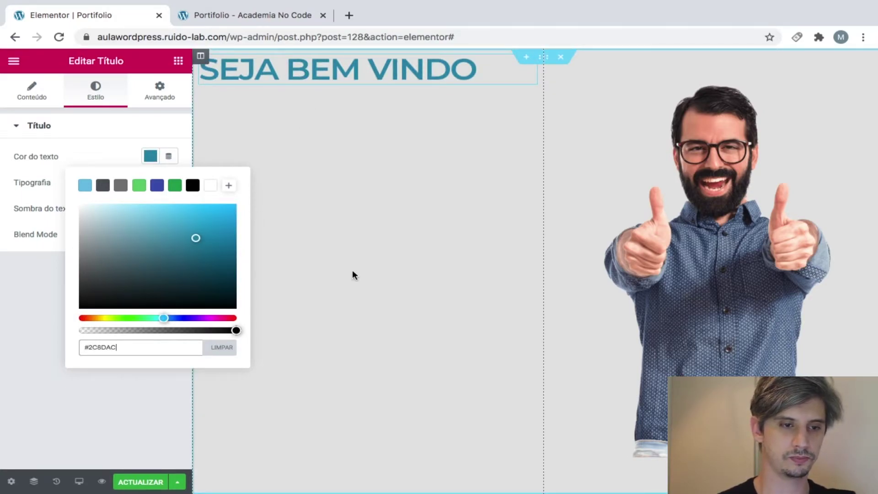
pyautogui.click(122, 415)
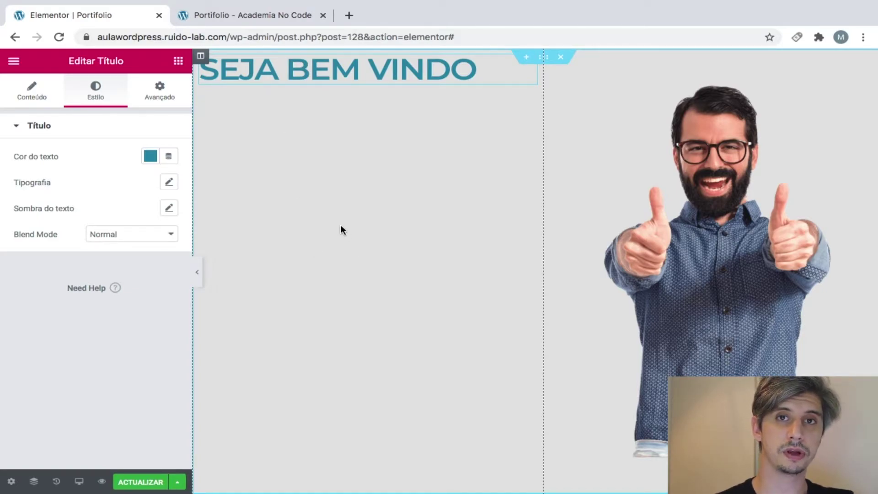
# Add a second Título widget below the "SEJA BEM VINDO" heading, and set the first heading's HTML tag to H1.
pyautogui.click(178, 62)
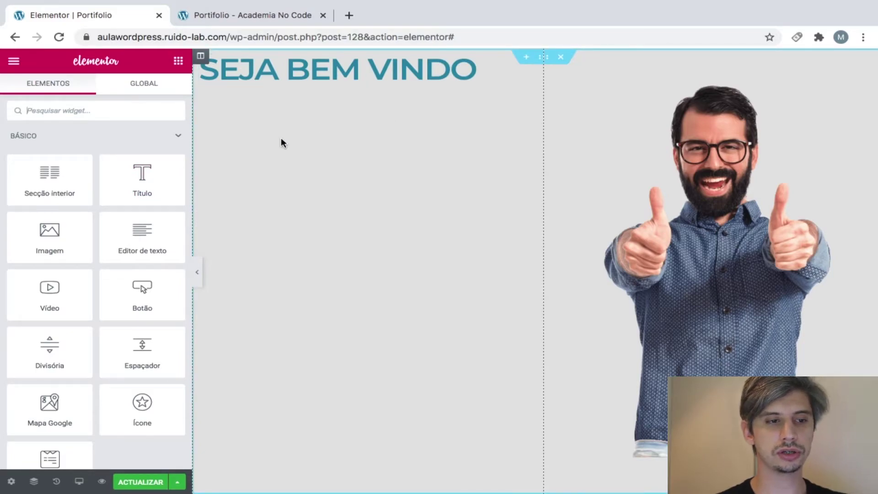
pyautogui.moveTo(133, 192); pyautogui.dragTo(328, 80)
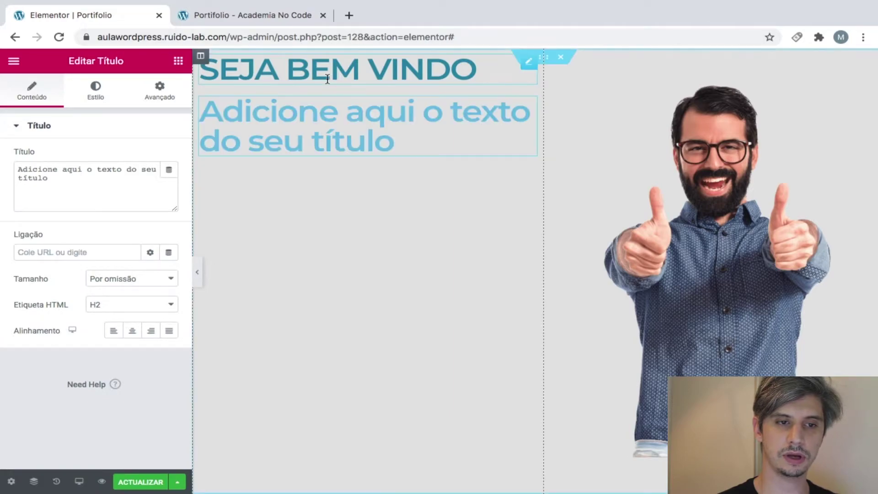
pyautogui.click(262, 67)
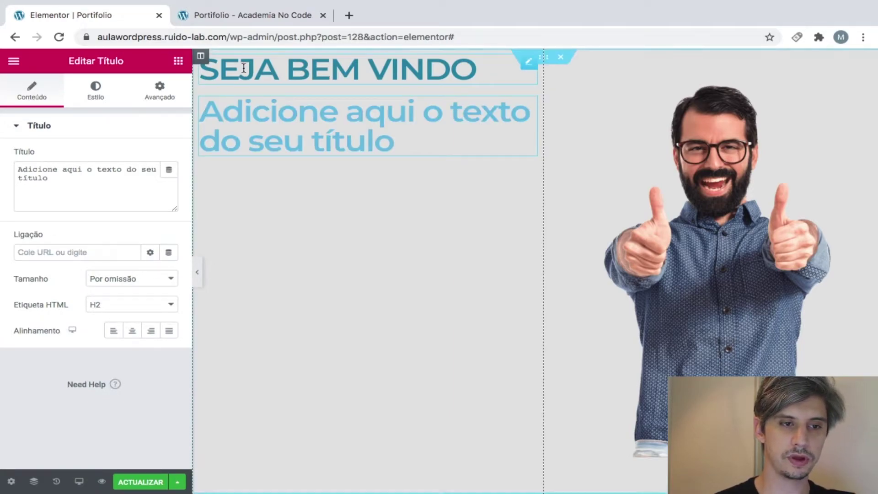
pyautogui.click(32, 89)
pyautogui.click(165, 307)
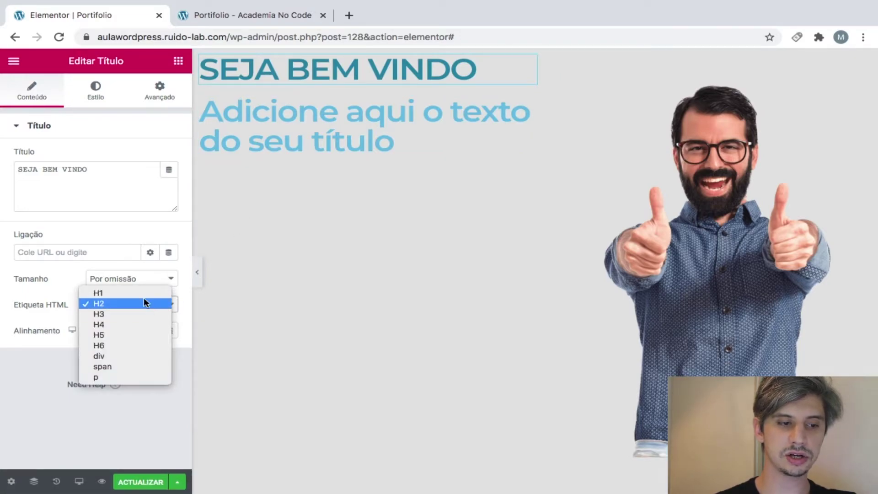
pyautogui.click(142, 292)
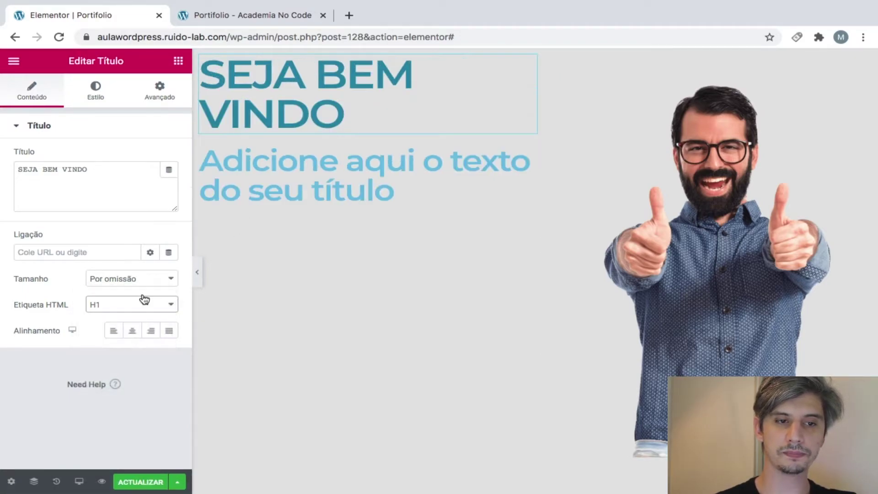
# Insert a line break after "SEJA" in the first heading so "BEM VINDO" starts on its own line.
pyautogui.click(313, 68)
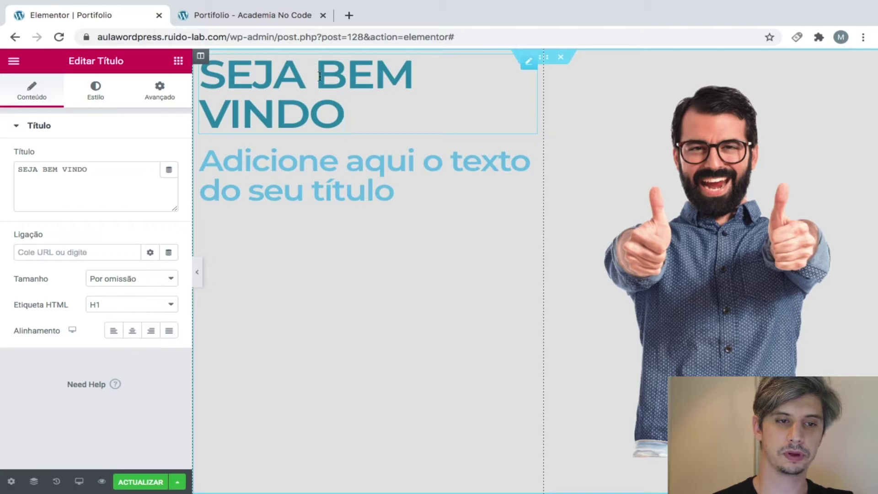
pyautogui.press('Left')
pyautogui.press('Left')
pyautogui.press('Left')
pyautogui.press('Left')
pyautogui.press('Left')
pyautogui.press('Left')
pyautogui.press('Left')
pyautogui.press('Left')
pyautogui.press('Left')
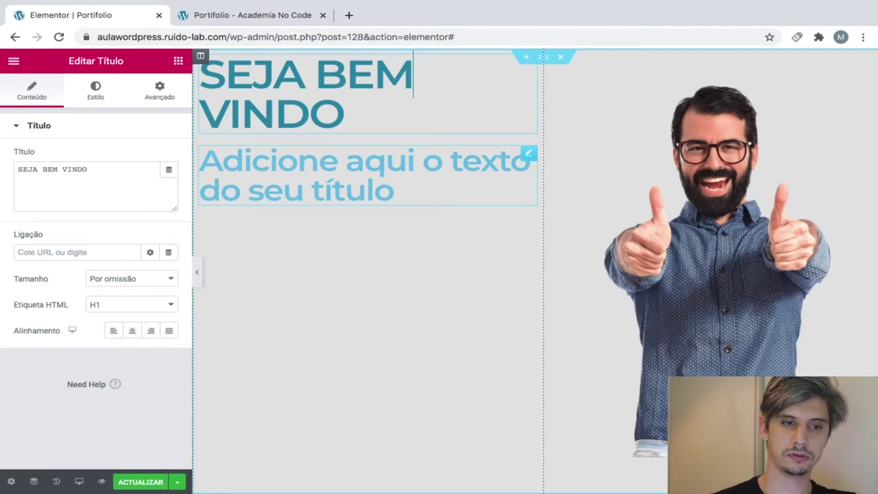
pyautogui.press('Return')
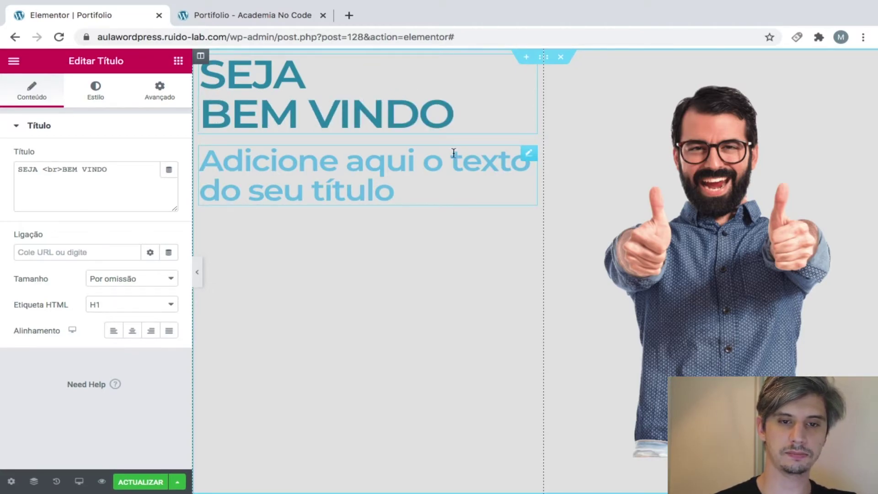
# Replace the second heading's placeholder text with "MEU NOME É" and the person's first name, all in capitals.
pyautogui.click(291, 171)
pyautogui.moveTo(394, 189); pyautogui.dragTo(204, 166)
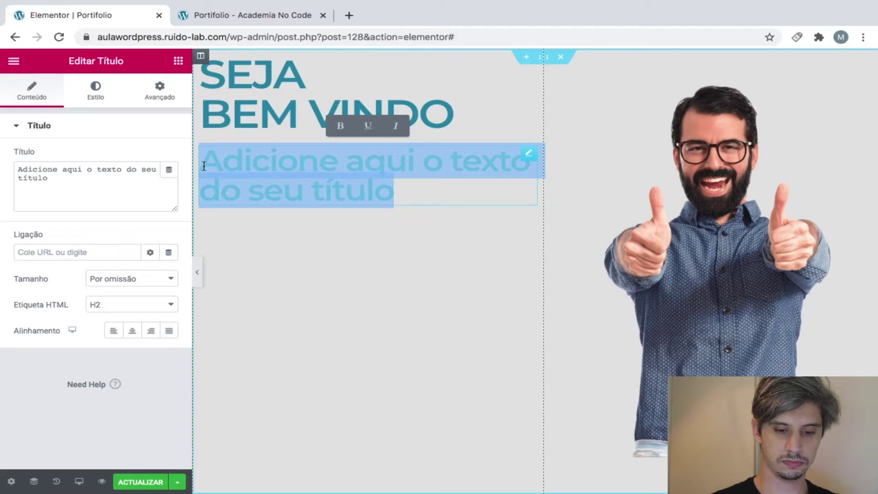
pyautogui.write('M')
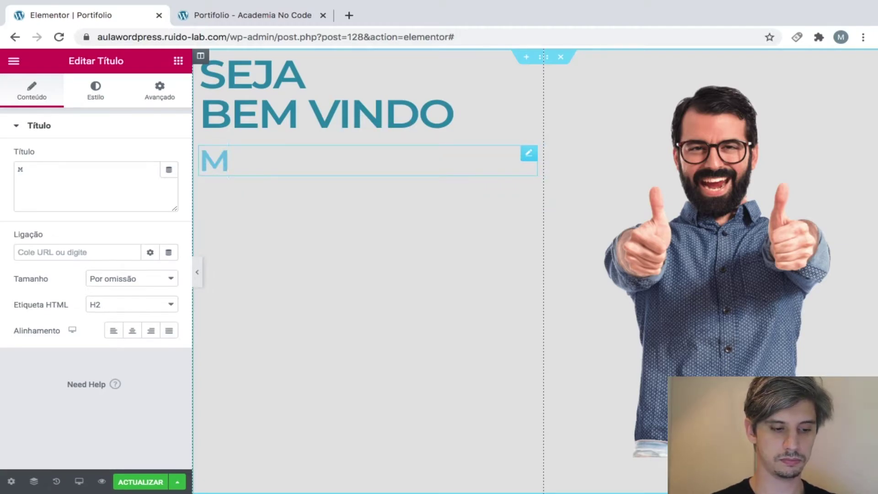
pyautogui.write('EU  NOME É MARLO')
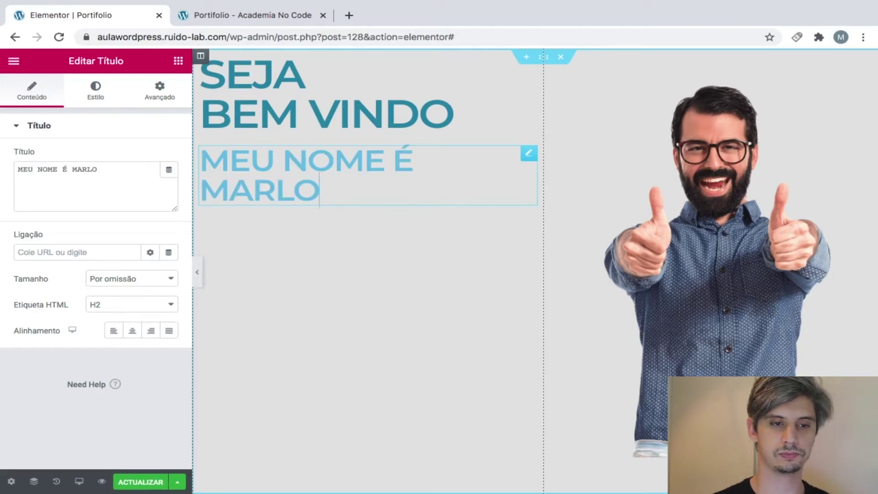
# Rewrite the second heading in sentence case as "Meu nome é" followed by the person's first name.
pyautogui.press('BackSpace')
pyautogui.press('BackSpace')
pyautogui.press('BackSpace')
pyautogui.press('BackSpace')
pyautogui.press('BackSpace')
pyautogui.press('BackSpace')
pyautogui.press('BackSpace')
pyautogui.press('BackSpace')
pyautogui.press('BackSpace')
pyautogui.press('BackSpace')
pyautogui.press('BackSpace')
pyautogui.press('BackSpace')
pyautogui.press('BackSpace')
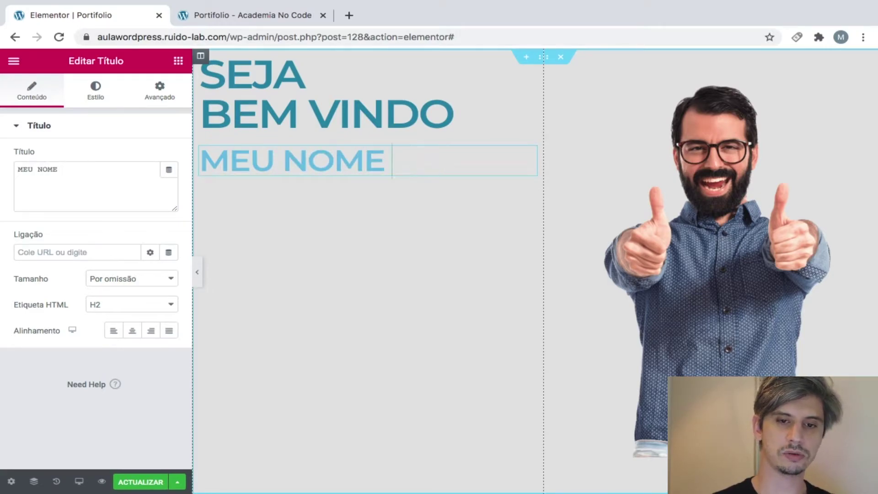
pyautogui.press('BackSpace')
pyautogui.press('BackSpace')
pyautogui.write('eu nome')
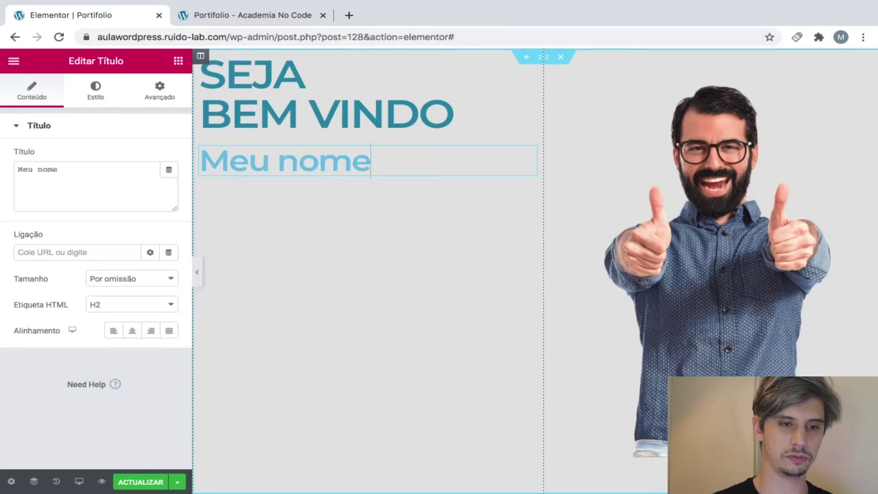
pyautogui.write(' é ')
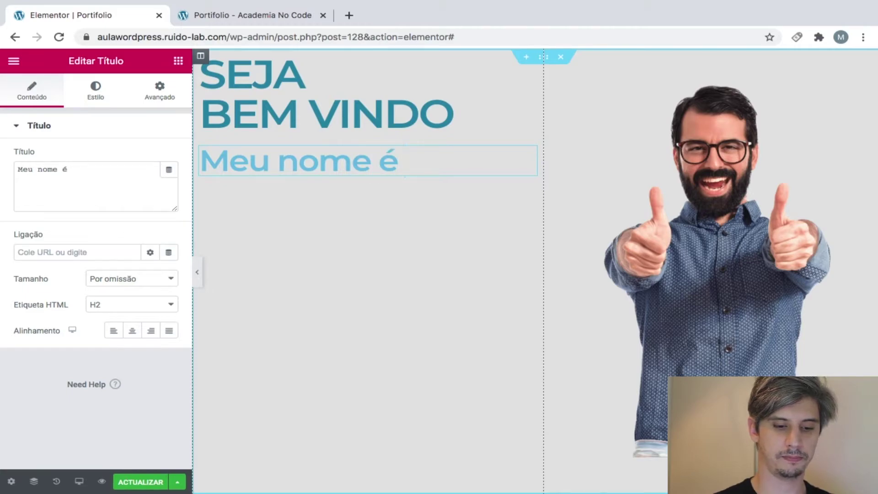
pyautogui.write('Marlo')
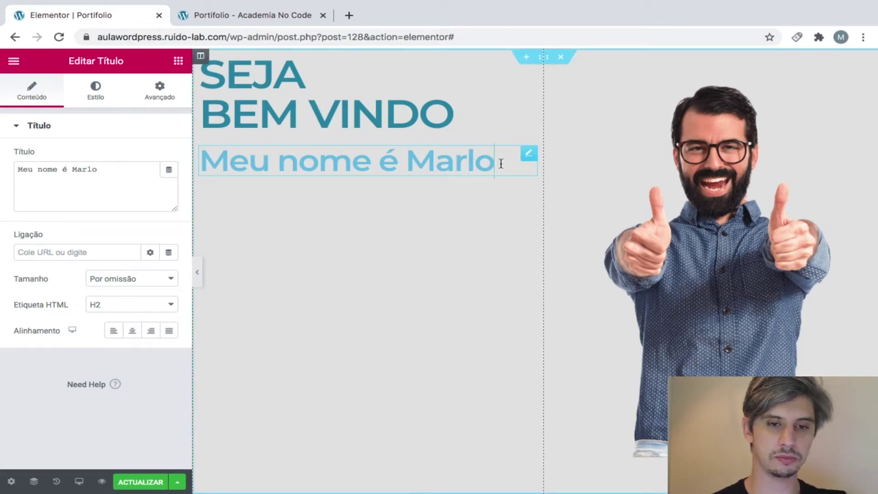
# Set the second heading's text colour to black (#000000).
pyautogui.click(96, 94)
pyautogui.click(150, 156)
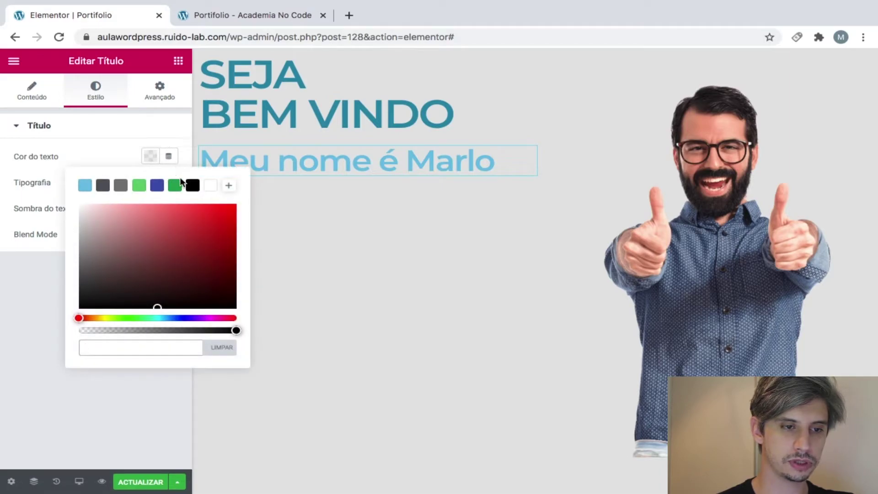
pyautogui.click(193, 186)
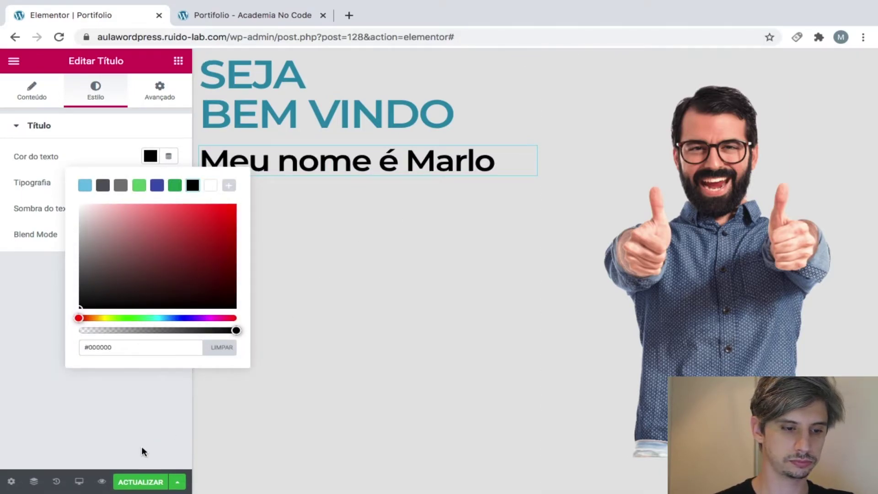
pyautogui.click(140, 461)
# Update the page, check both headings in the page preview, and return to the editor.
pyautogui.click(140, 482)
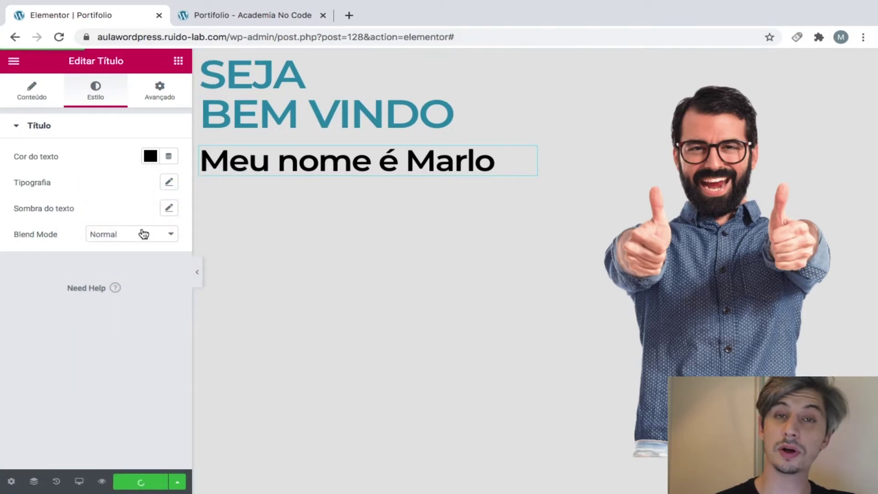
pyautogui.click(267, 22)
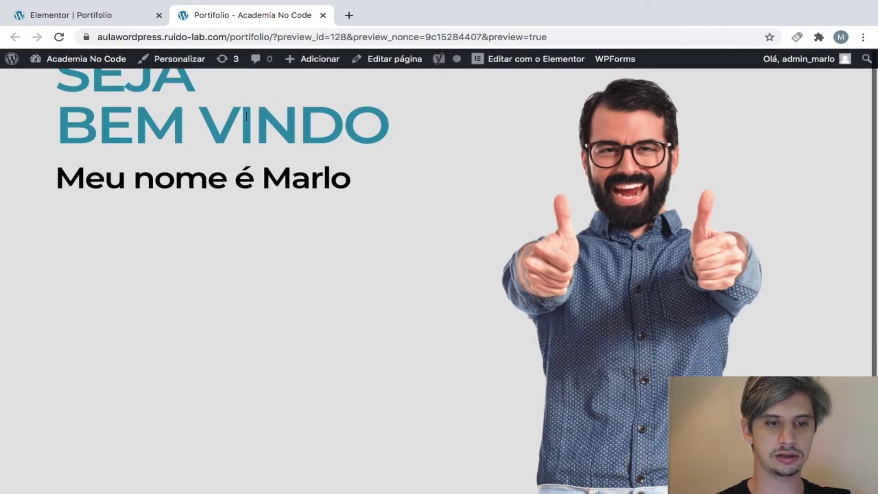
pyautogui.click(96, 18)
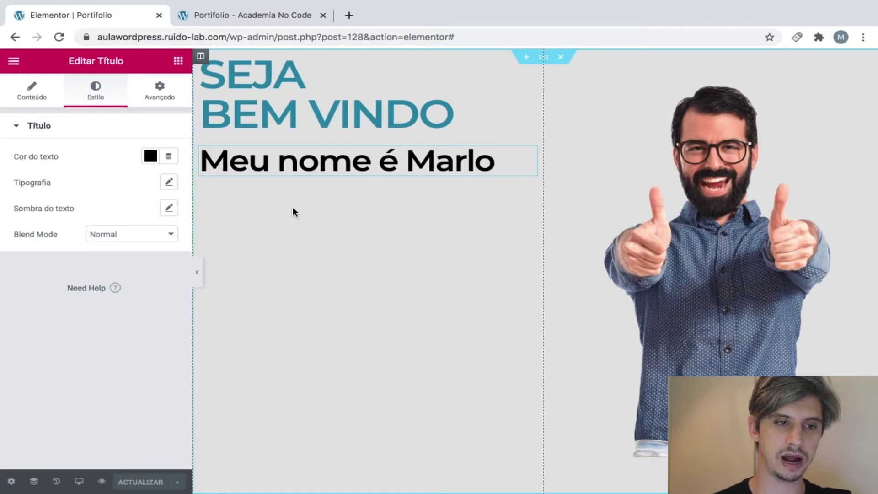
# Add an Editor de texto widget below the second heading, with the text "Webdesigner, Desenvolvedor Web e Marketing Digital.".
pyautogui.click(179, 61)
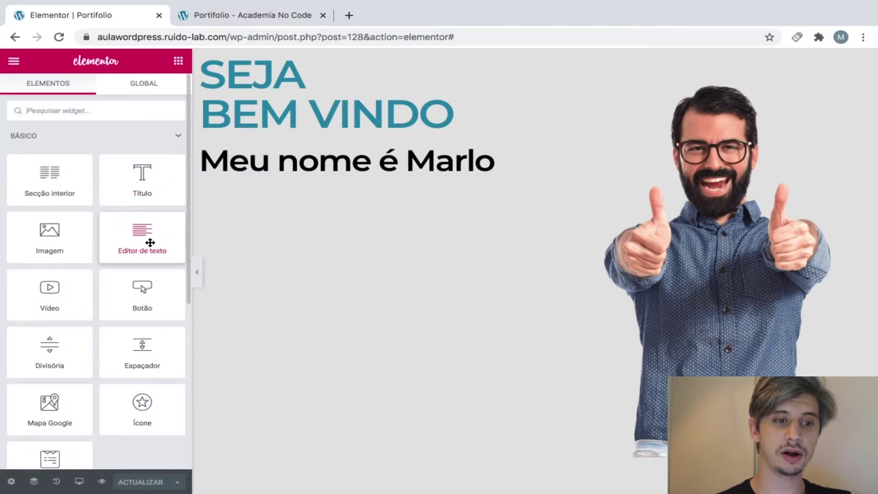
pyautogui.moveTo(150, 242); pyautogui.dragTo(347, 160)
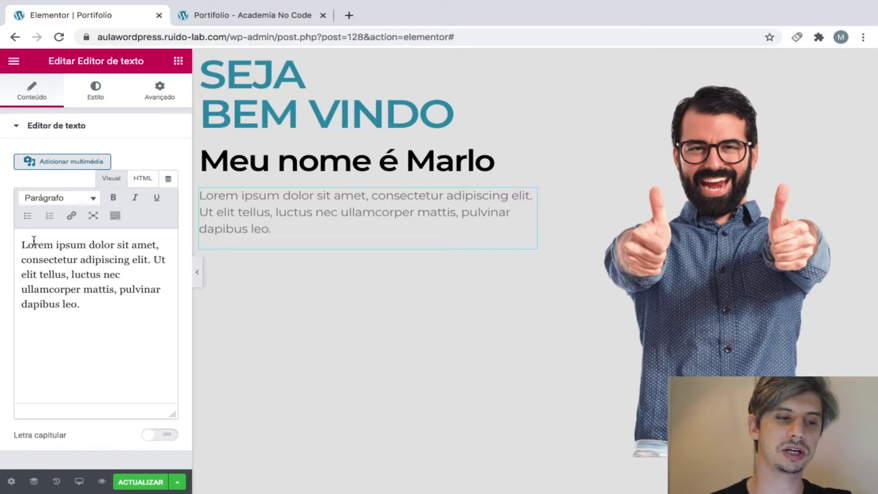
pyautogui.hotkey('ctrl', 'a')
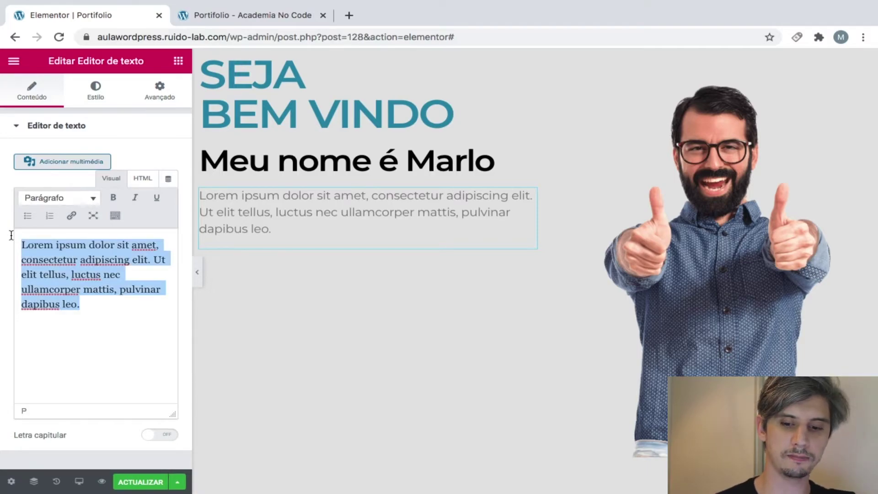
pyautogui.press('BackSpace')
pyautogui.write('Webde')
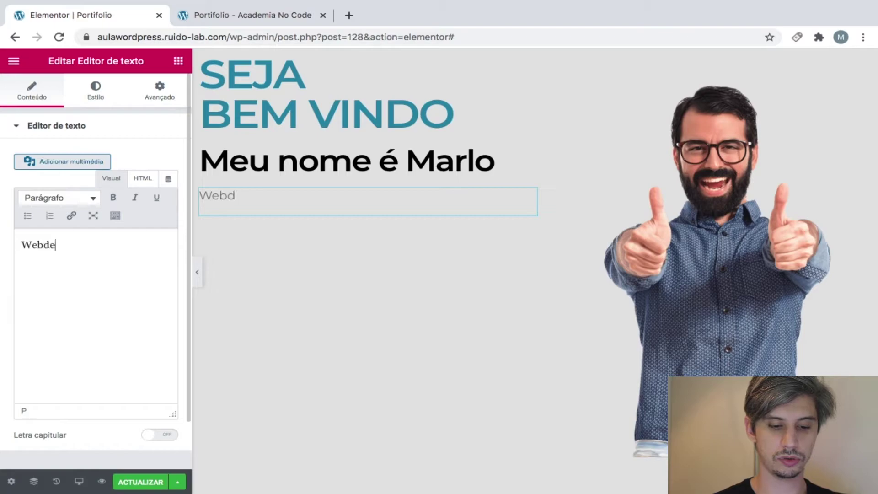
pyautogui.write('signer, Web')
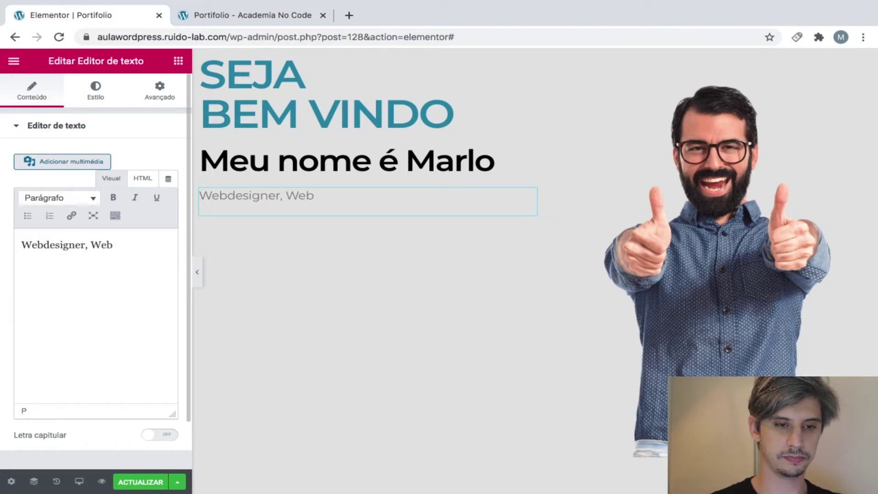
pyautogui.press('BackSpace')
pyautogui.press('BackSpace')
pyautogui.press('BackSpace')
pyautogui.write('Desenvolvedor Web e Ma')
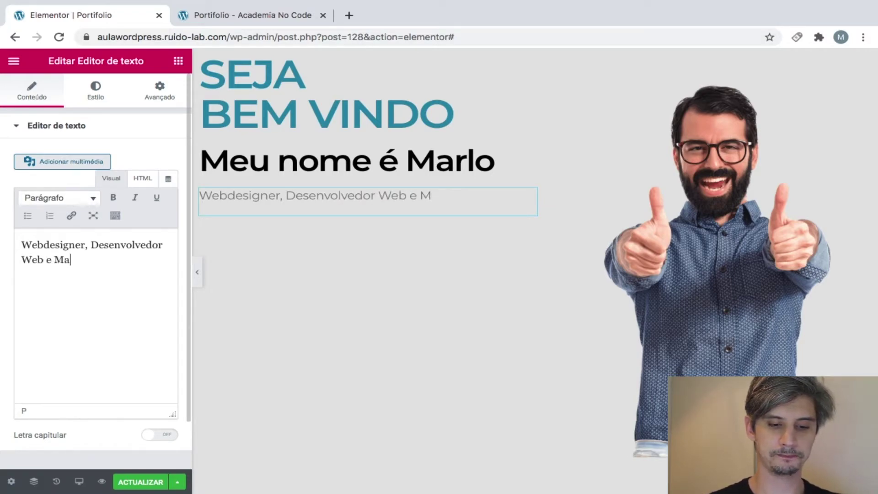
pyautogui.write('rketing Digital.')
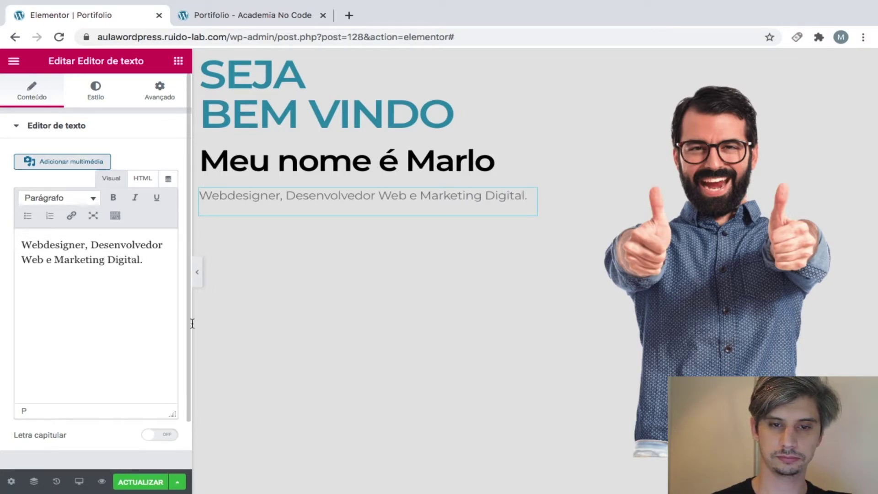
# Update the page, check the description text in the page preview, and return to the editor.
pyautogui.click(138, 482)
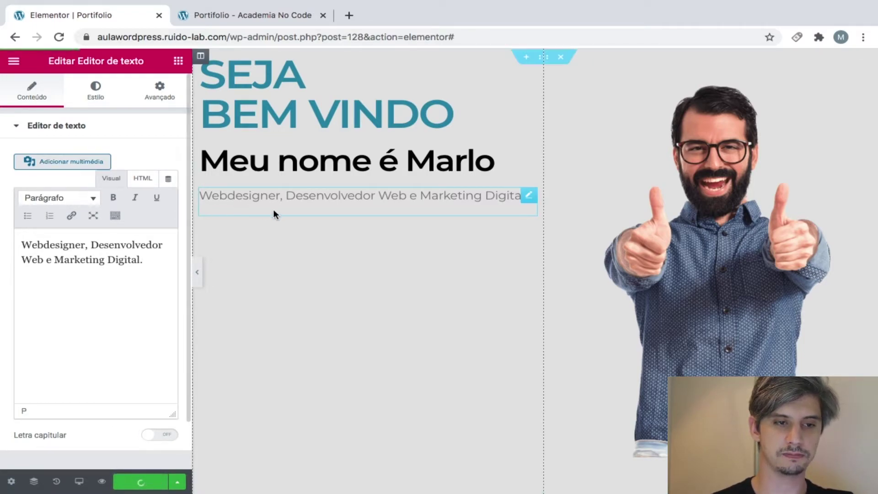
pyautogui.click(224, 17)
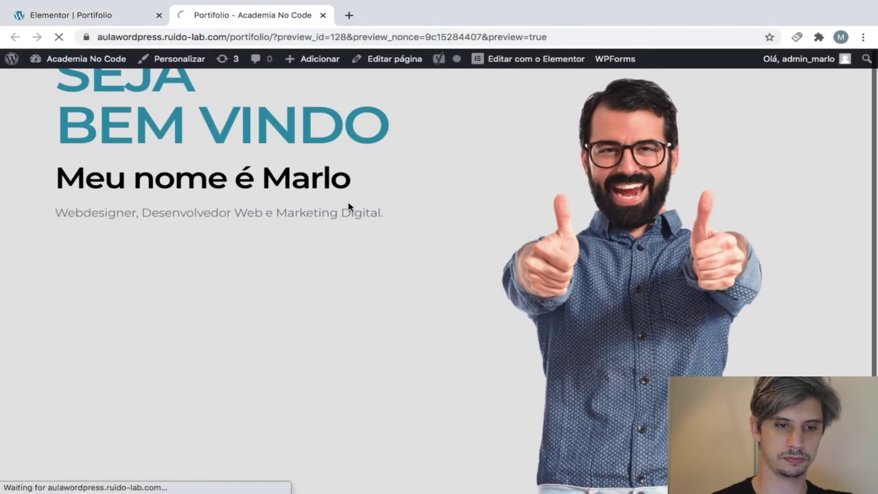
pyautogui.scroll(1, 240, 200)
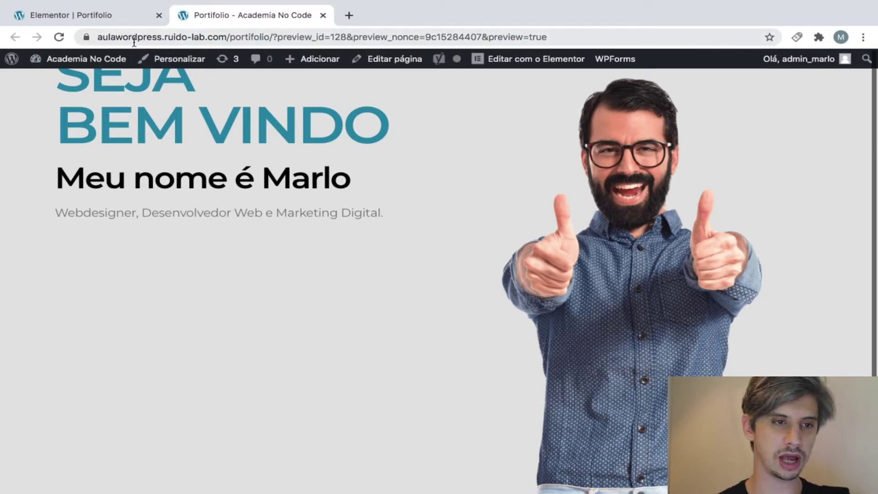
pyautogui.click(116, 15)
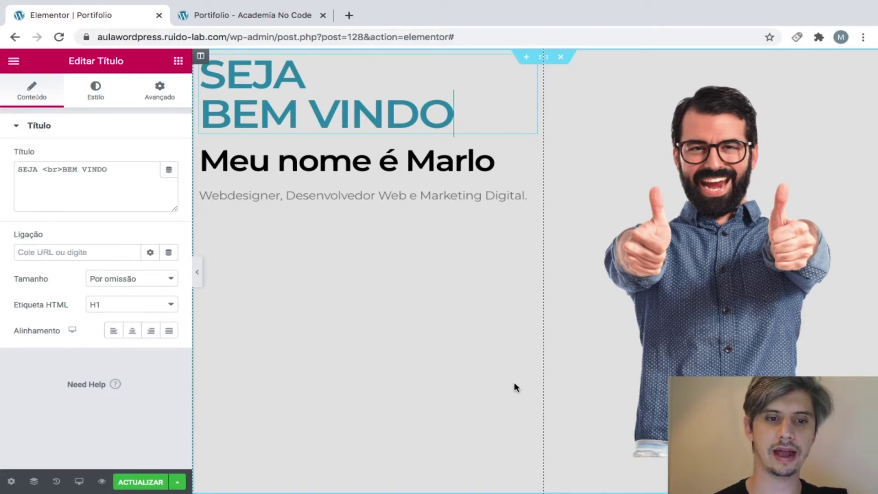
# Set the vertical alignment of the column holding the headings and description to Centro.
pyautogui.rightClick(485, 336)
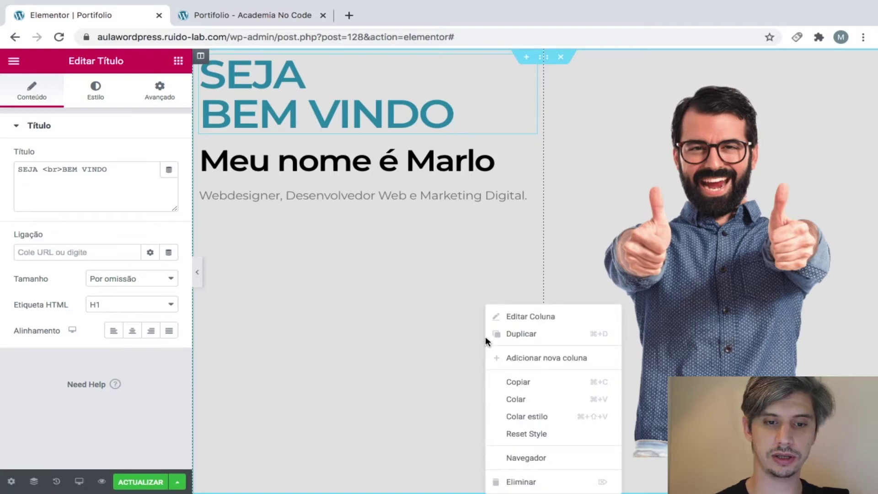
pyautogui.click(528, 322)
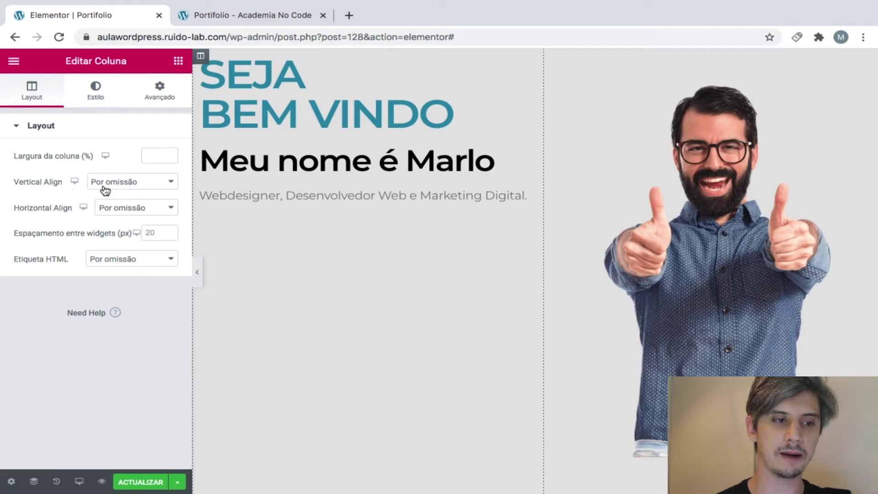
pyautogui.click(173, 184)
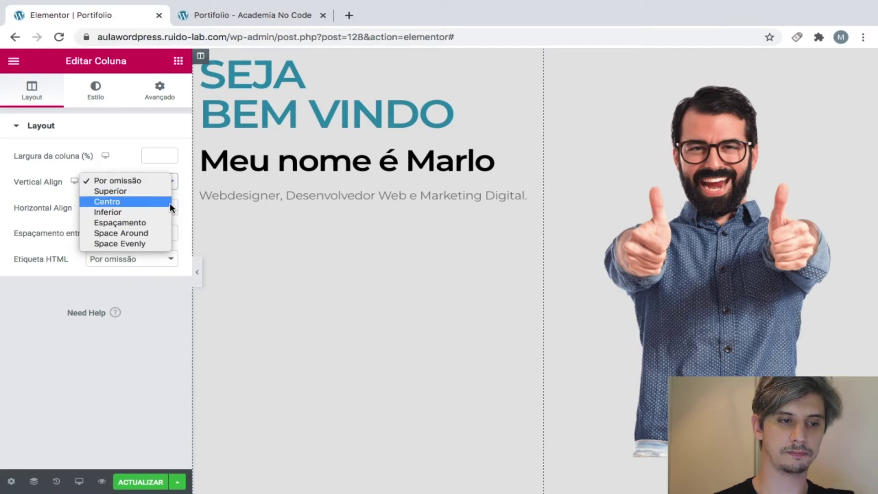
pyautogui.click(170, 203)
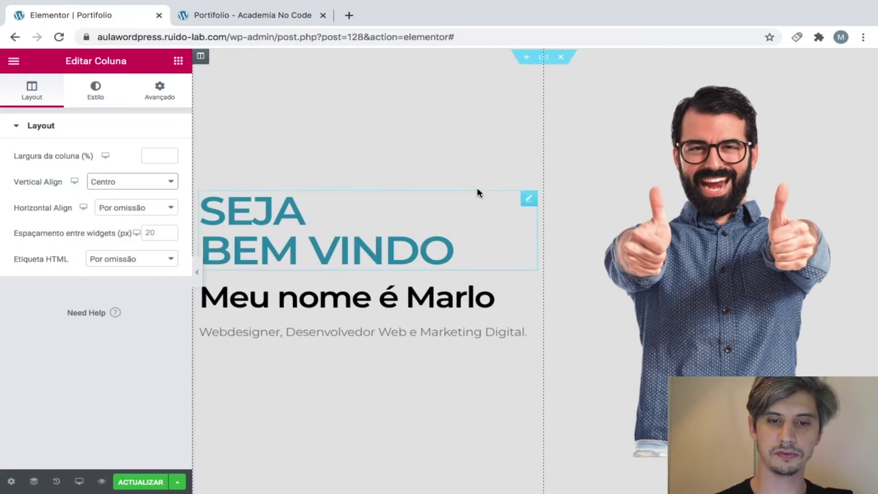
# Update the page, check the text column's vertical position in the page preview, and return to the editor.
pyautogui.click(137, 486)
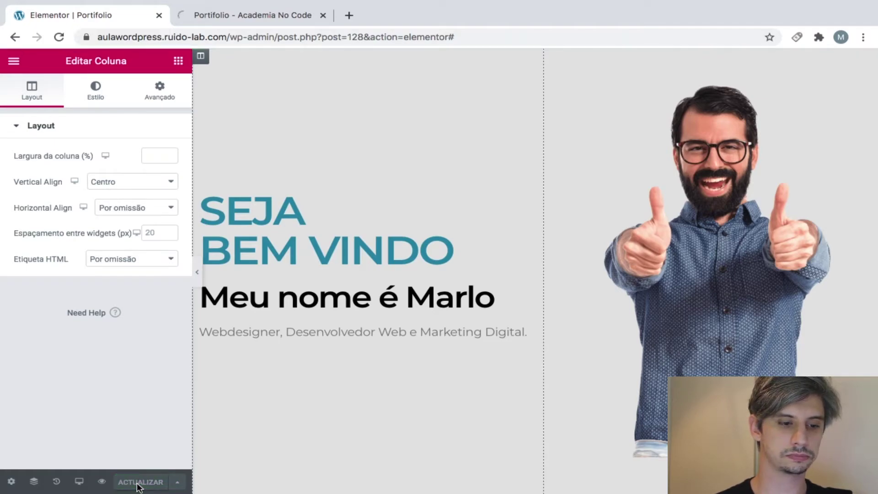
pyautogui.click(255, 14)
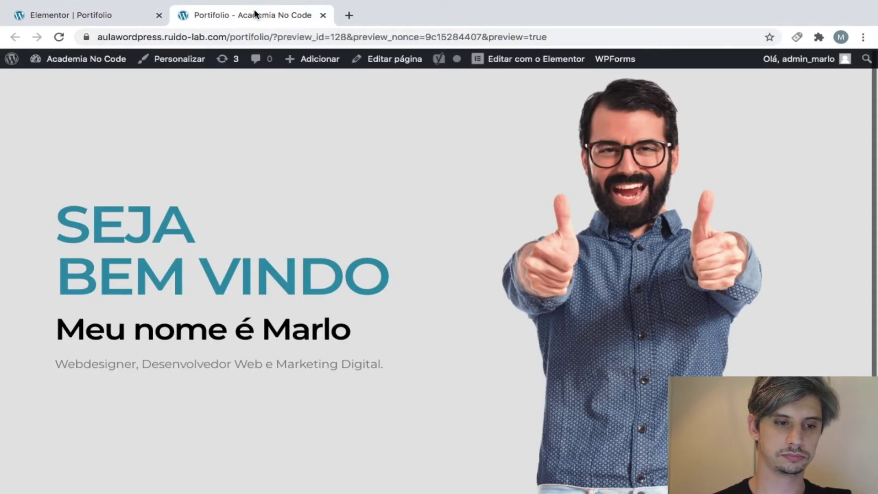
pyautogui.scroll(-1, 643, 415)
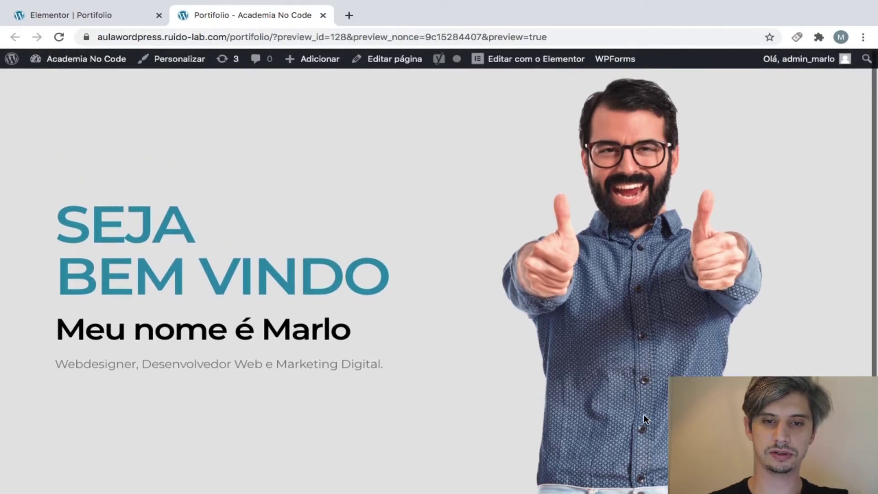
pyautogui.scroll(1, 644, 415)
pyautogui.scroll(-1, 581, 343)
pyautogui.scroll(1, 571, 320)
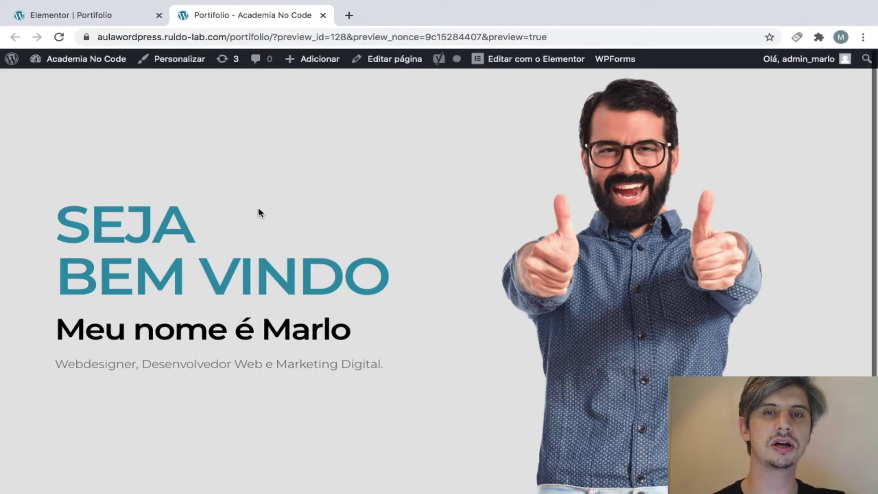
pyautogui.click(104, 19)
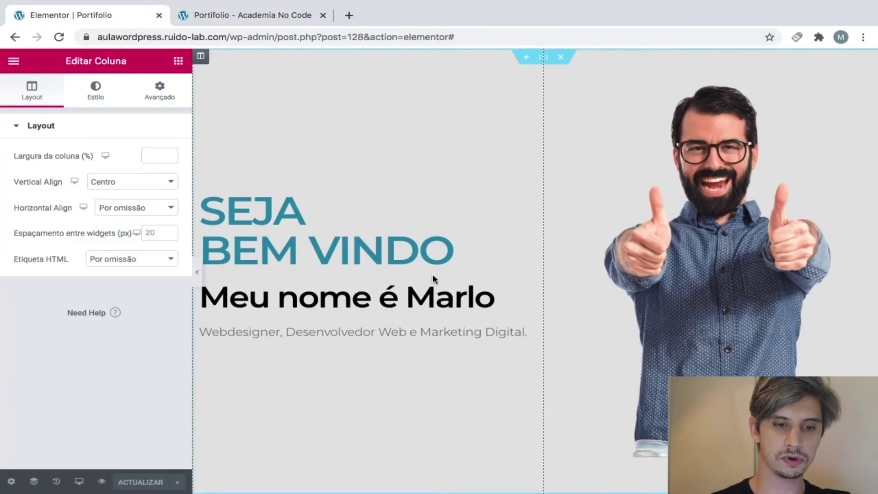
# Try Slide In Right as the second heading's entrance animation and replace it with Slide In Left.
pyautogui.click(458, 297)
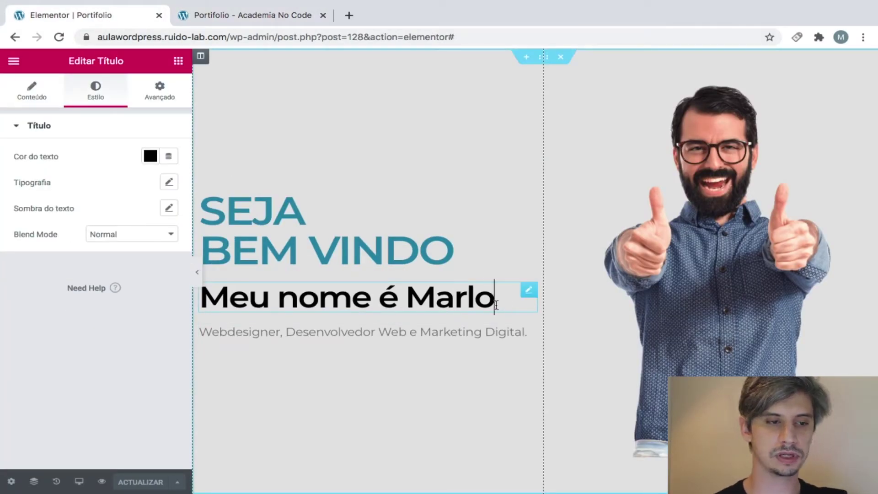
pyautogui.click(160, 91)
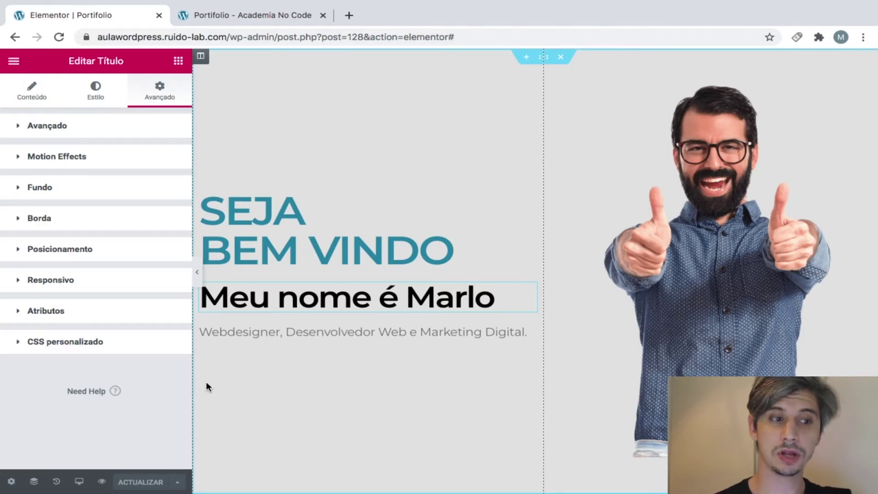
pyautogui.click(113, 164)
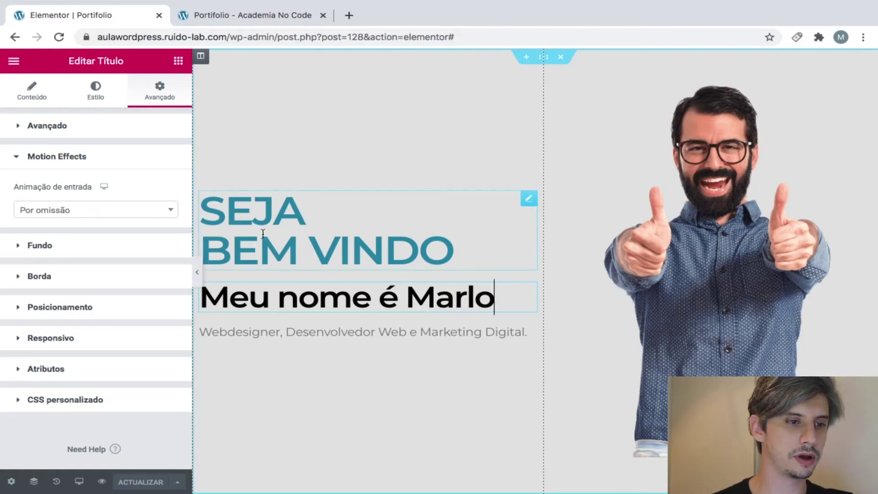
pyautogui.click(164, 211)
pyautogui.scroll(-5, 134, 287)
pyautogui.scroll(4, 135, 287)
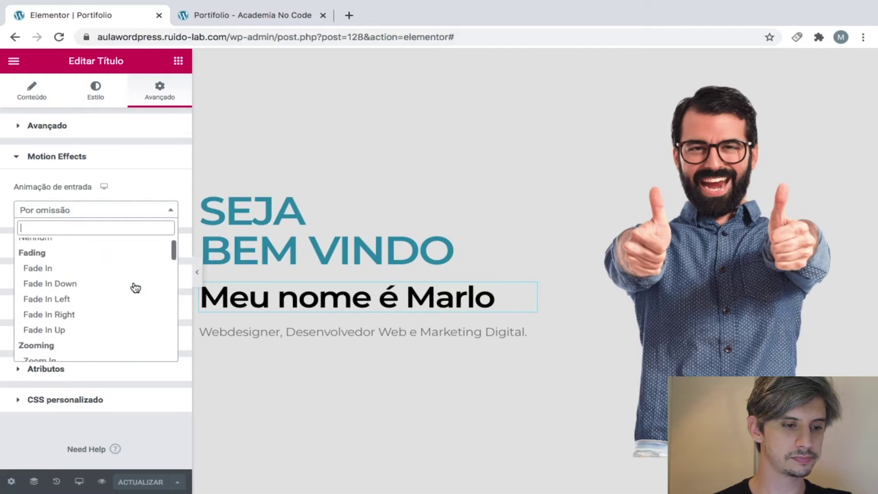
pyautogui.scroll(-2, 136, 288)
pyautogui.scroll(-3, 135, 288)
pyautogui.scroll(6, 135, 287)
pyautogui.scroll(-6, 136, 287)
pyautogui.scroll(-5, 136, 287)
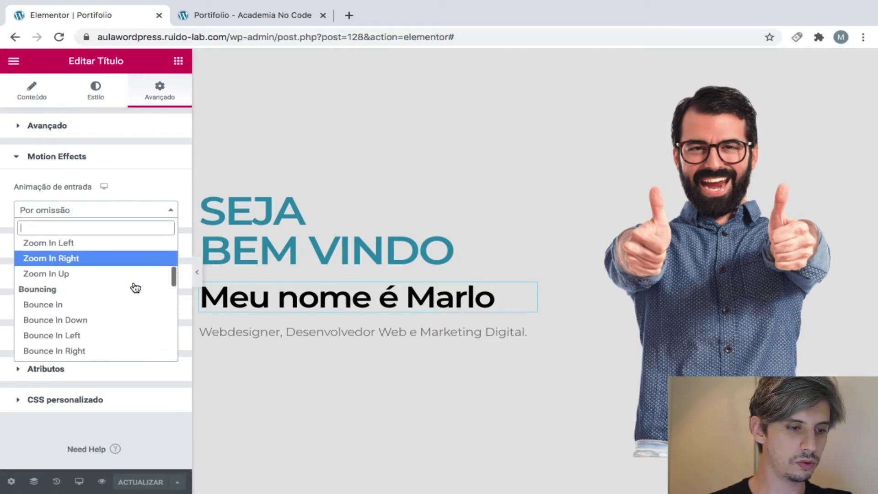
pyautogui.scroll(-1, 136, 287)
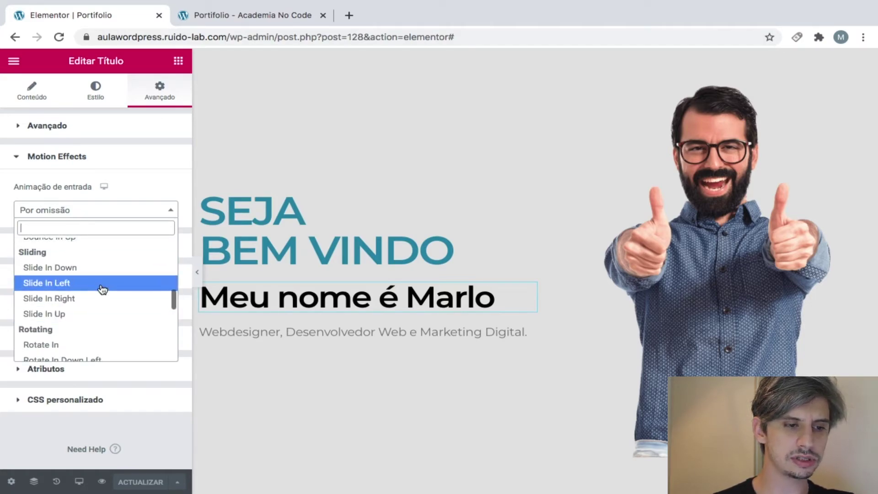
pyautogui.click(100, 302)
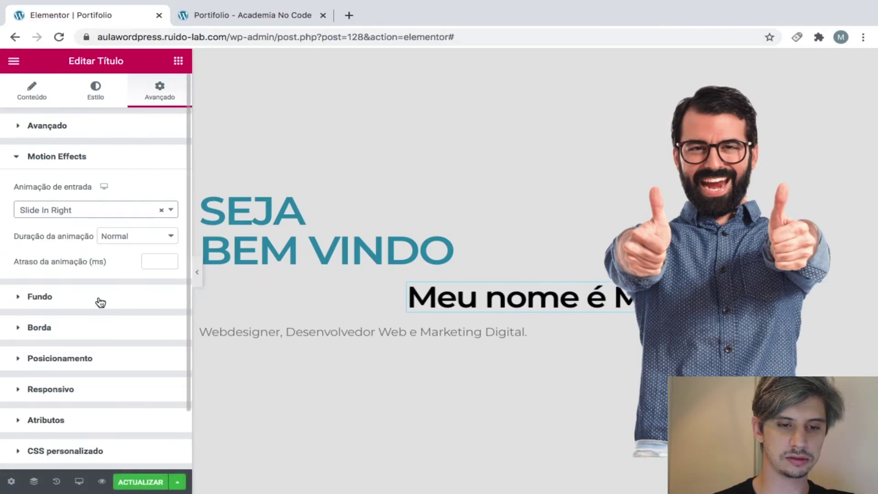
pyautogui.click(88, 209)
pyautogui.click(83, 251)
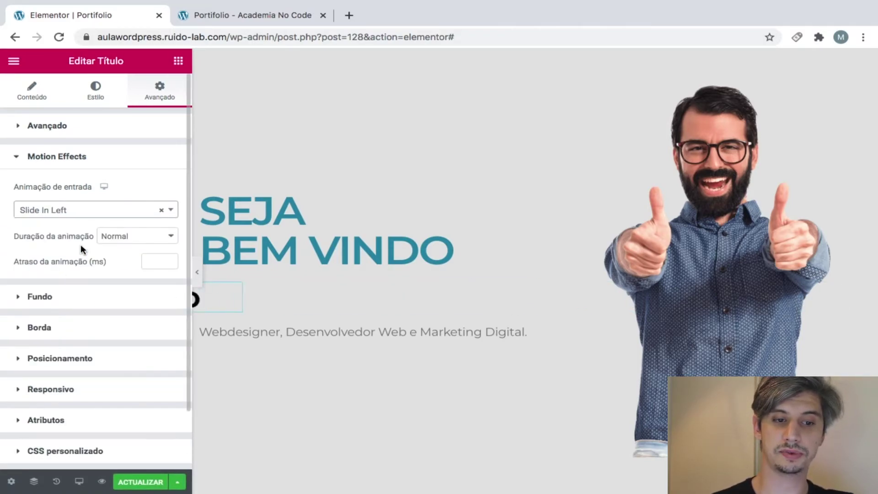
# Update the page, reload the preview to watch the second heading's entrance animation, and return to the editor.
pyautogui.click(136, 480)
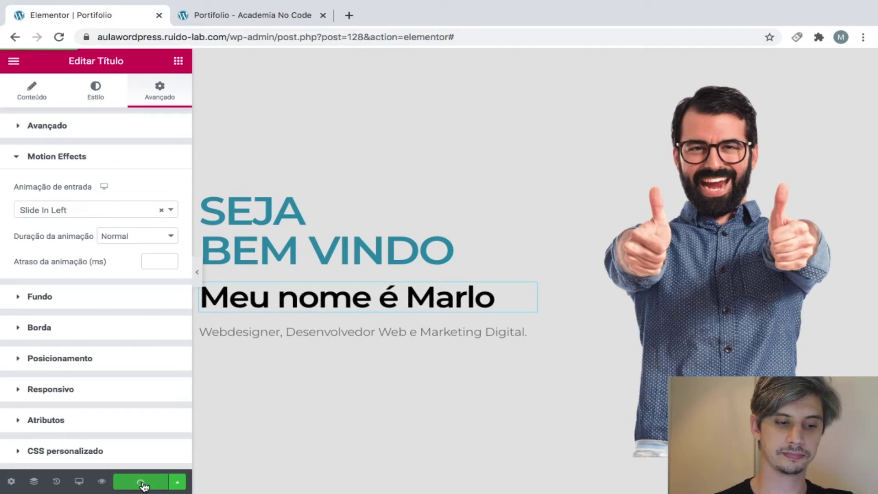
pyautogui.click(245, 16)
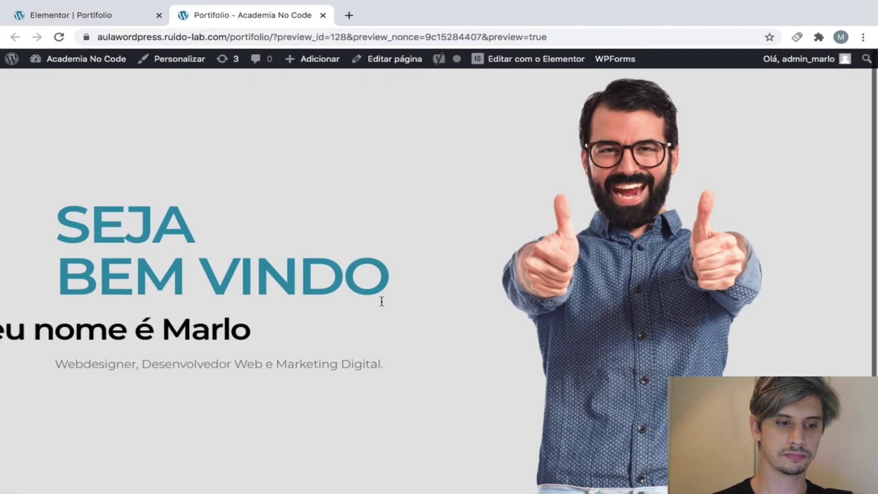
pyautogui.press('super+r')
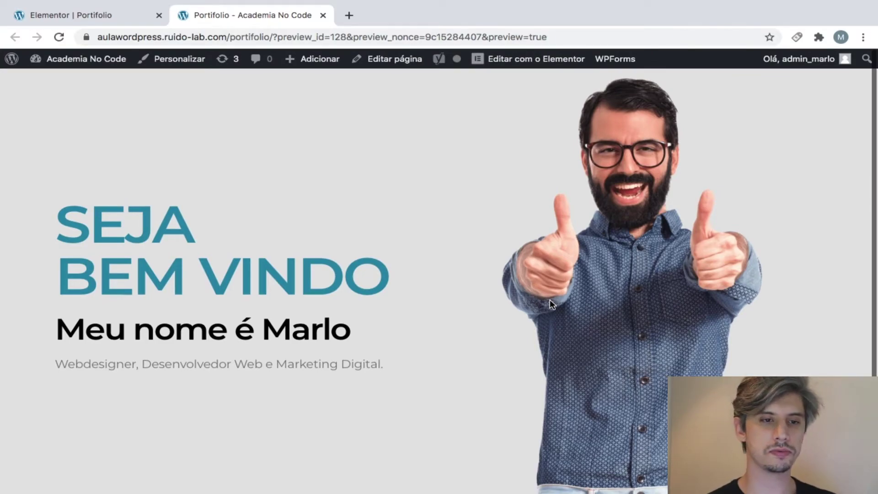
pyautogui.click(114, 18)
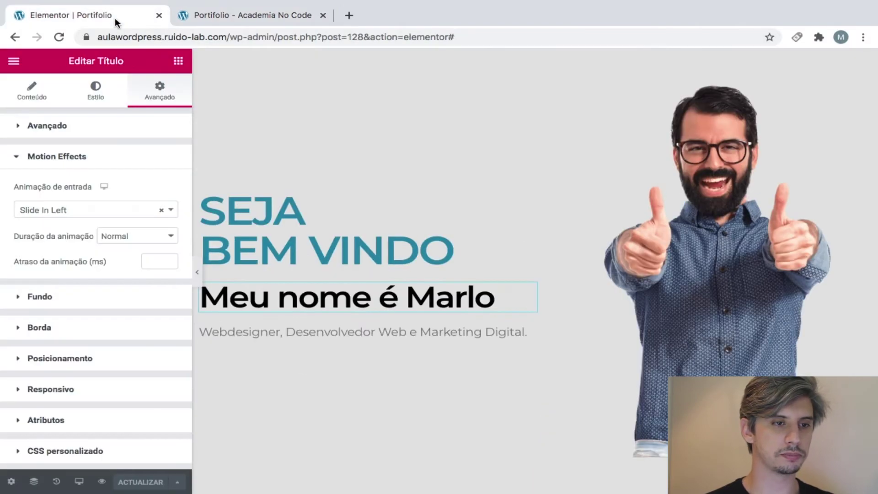
# Add a new single-column section below the welcome section.
pyautogui.scroll(-4, 307, 180)
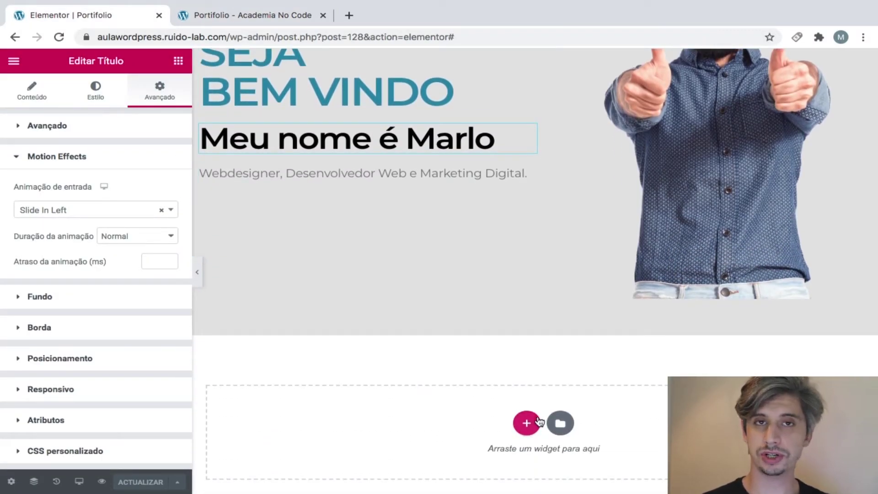
pyautogui.scroll(-1, 647, 482)
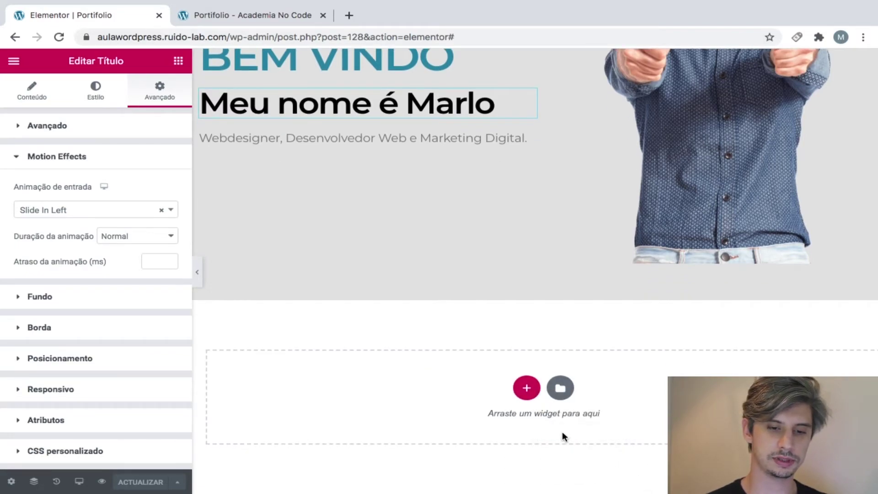
pyautogui.click(529, 398)
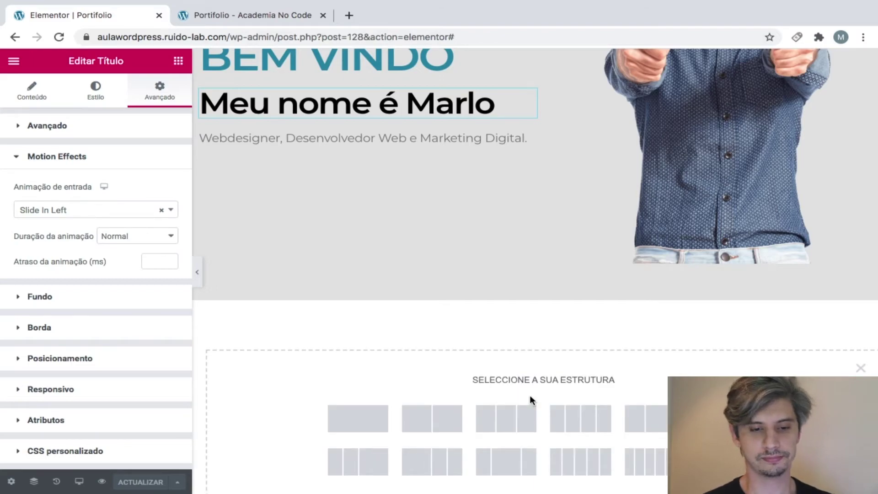
pyautogui.scroll(-2, 531, 398)
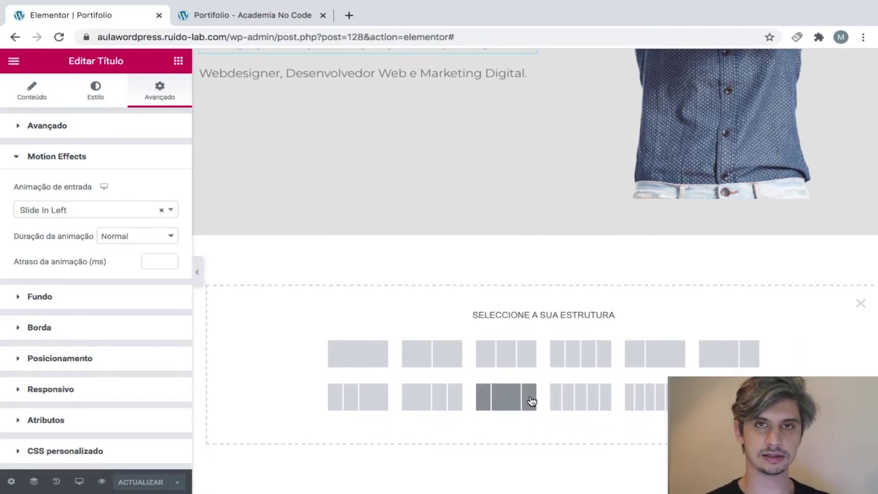
pyautogui.click(383, 364)
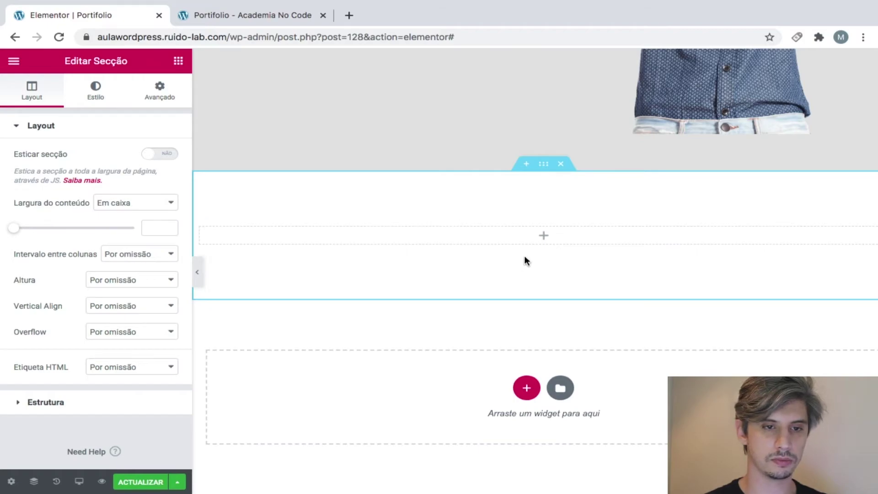
# Give the new single-column section a classic background with the colour #2C8DAC.
pyautogui.click(544, 236)
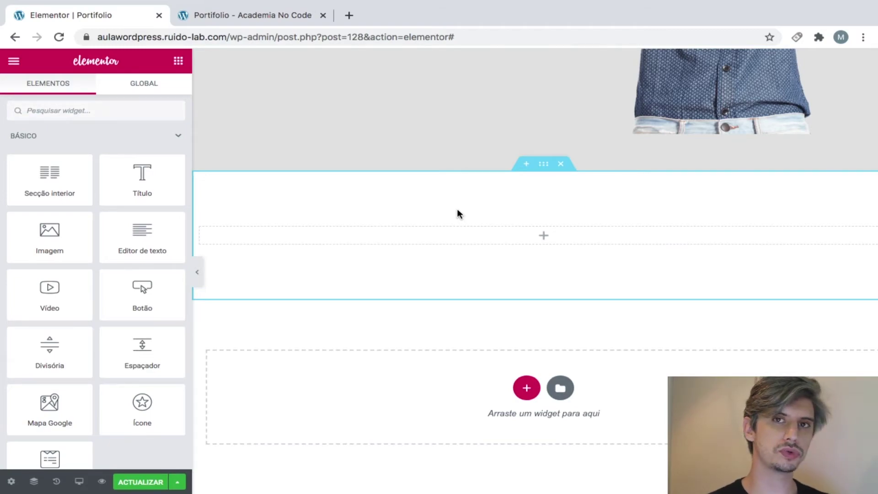
pyautogui.click(545, 165)
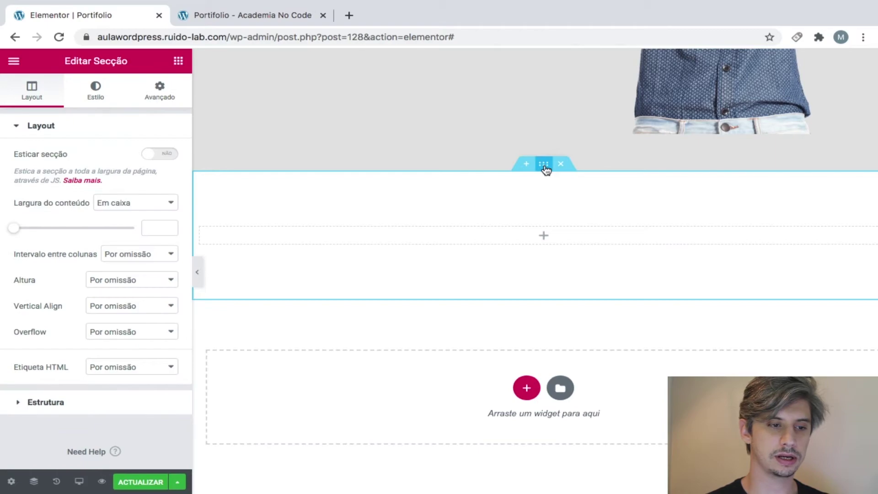
pyautogui.rightClick(455, 192)
pyautogui.click(475, 207)
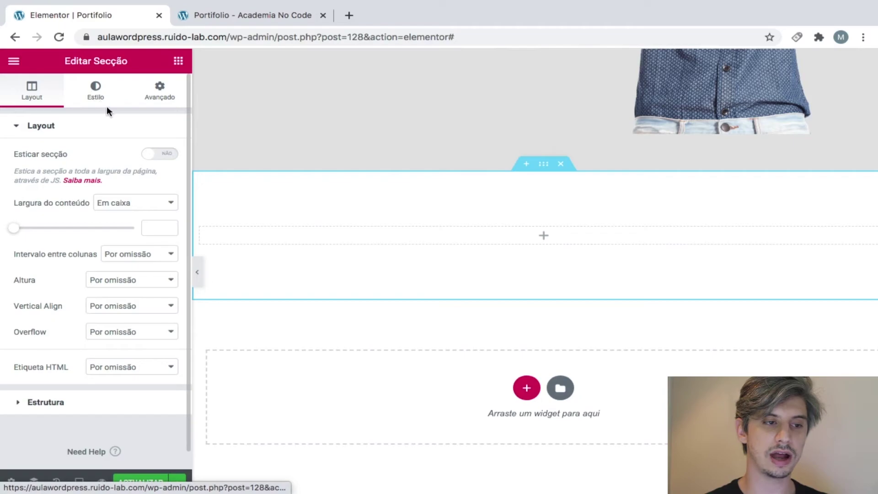
pyautogui.click(96, 93)
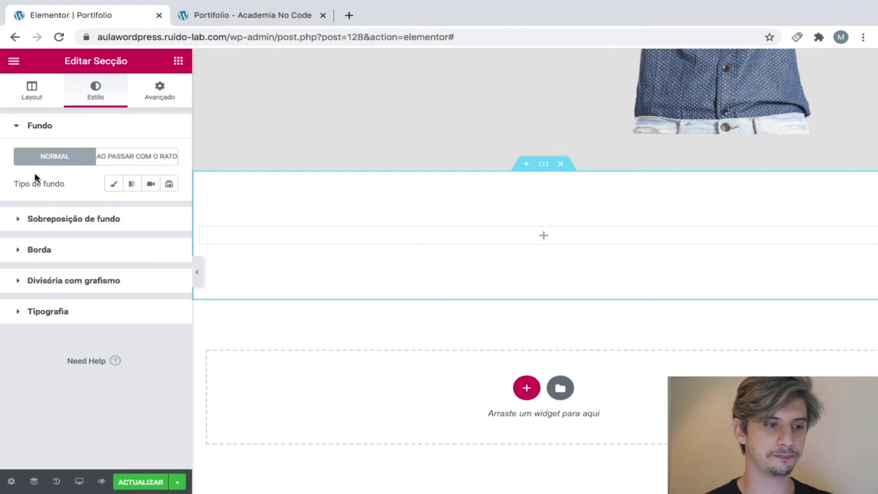
pyautogui.tripleClick(21, 185)
pyautogui.moveTo(67, 187); pyautogui.dragTo(16, 184)
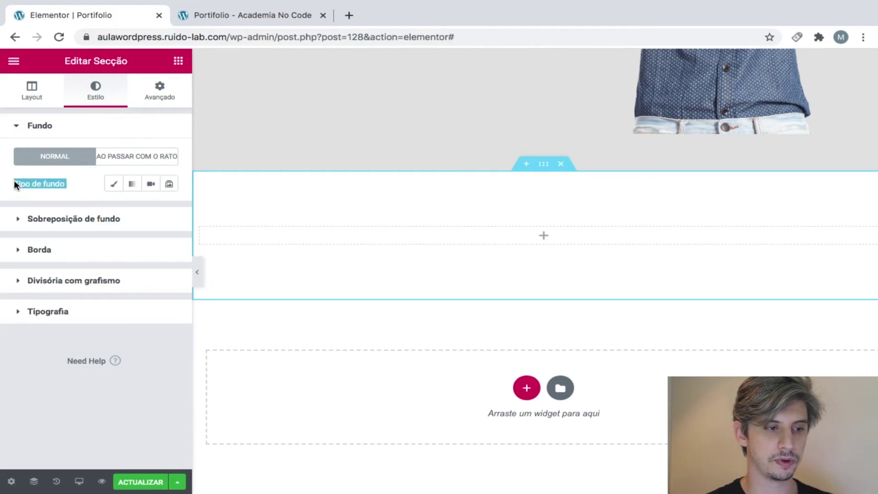
pyautogui.click(112, 185)
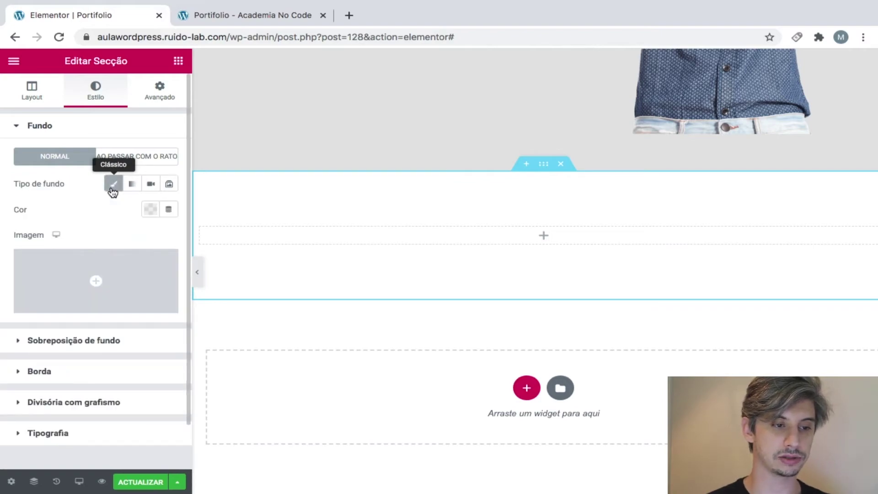
pyautogui.click(150, 210)
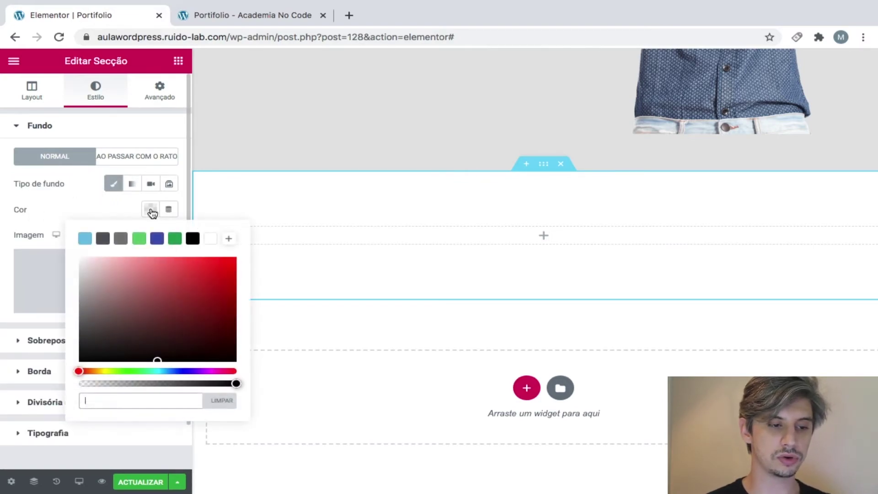
pyautogui.click(161, 401)
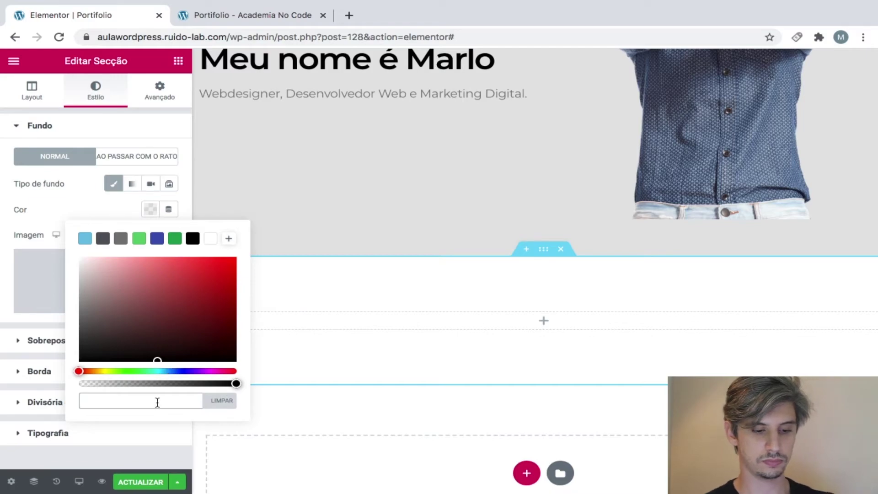
pyautogui.write('#2C8DAC')
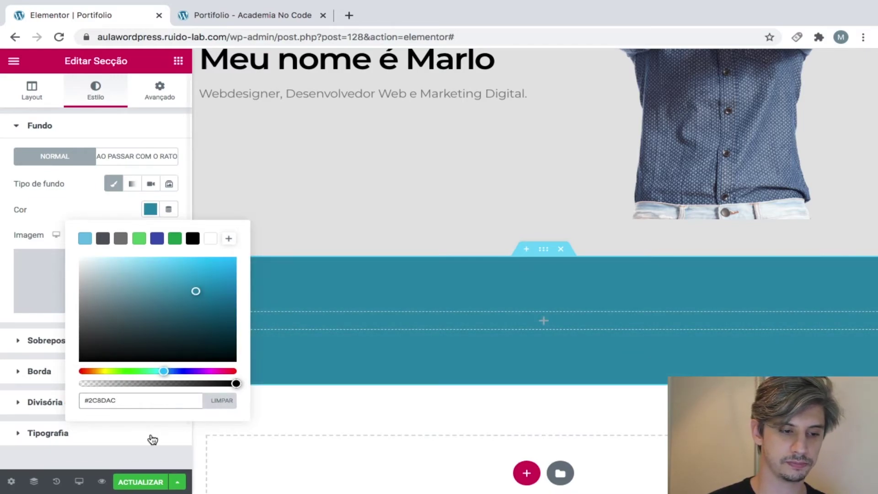
pyautogui.click(151, 440)
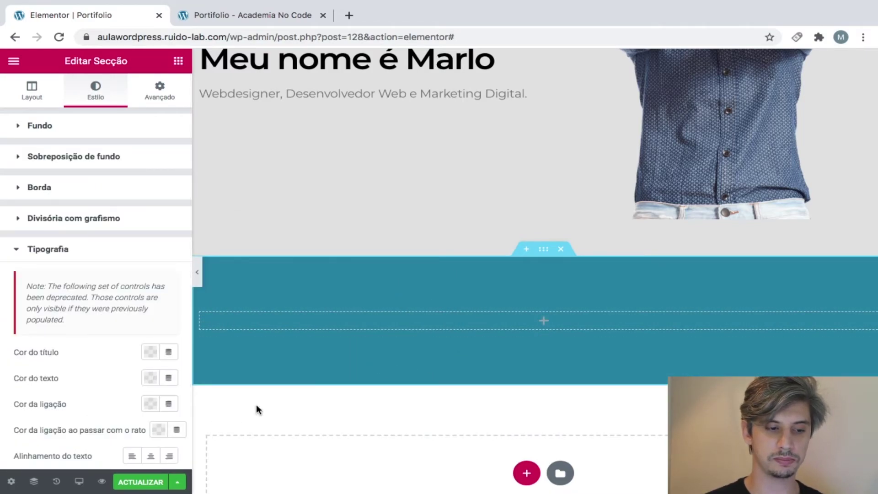
# Update the page, look over the welcome section and the coloured section in the preview, and return to the editor.
pyautogui.click(138, 486)
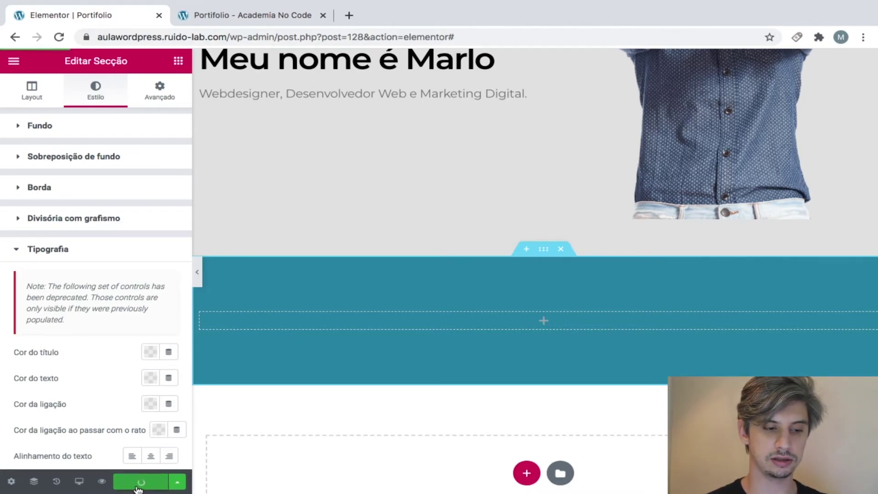
pyautogui.click(245, 13)
pyautogui.scroll(-3, 385, 194)
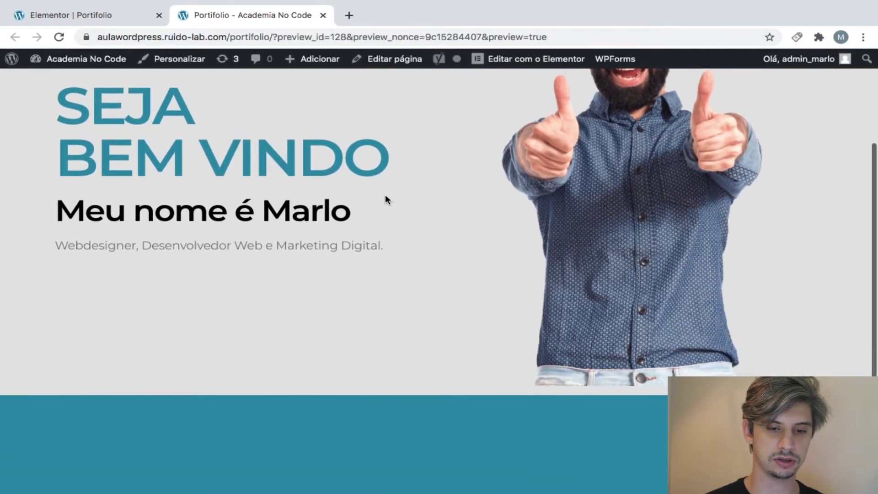
pyautogui.scroll(3, 417, 368)
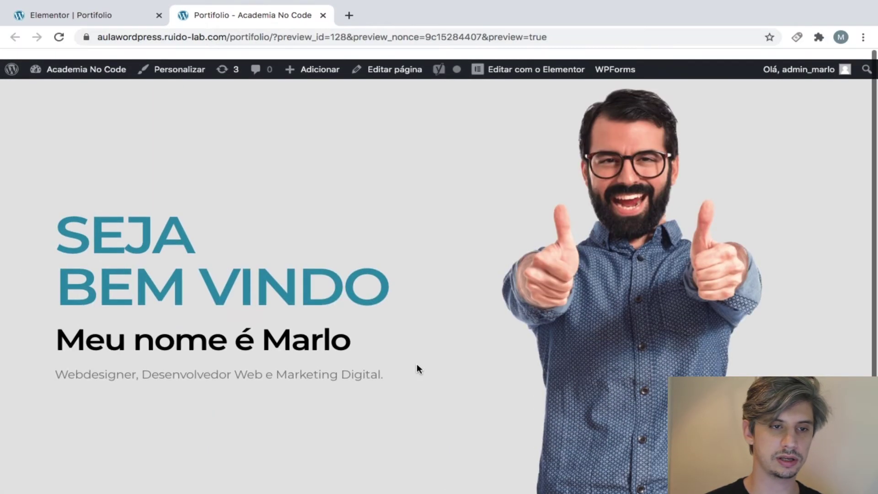
pyautogui.click(125, 14)
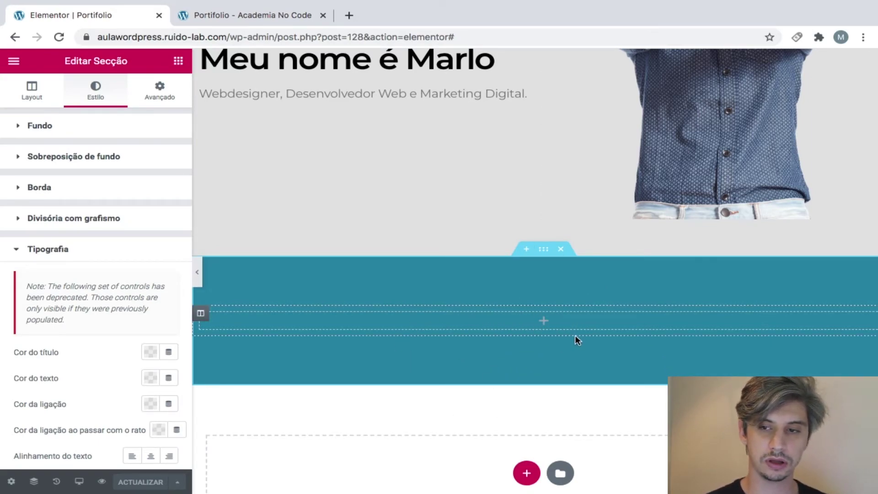
# Add a heading widget to the teal section and set its text to "Sobre".
pyautogui.scroll(1, 506, 302)
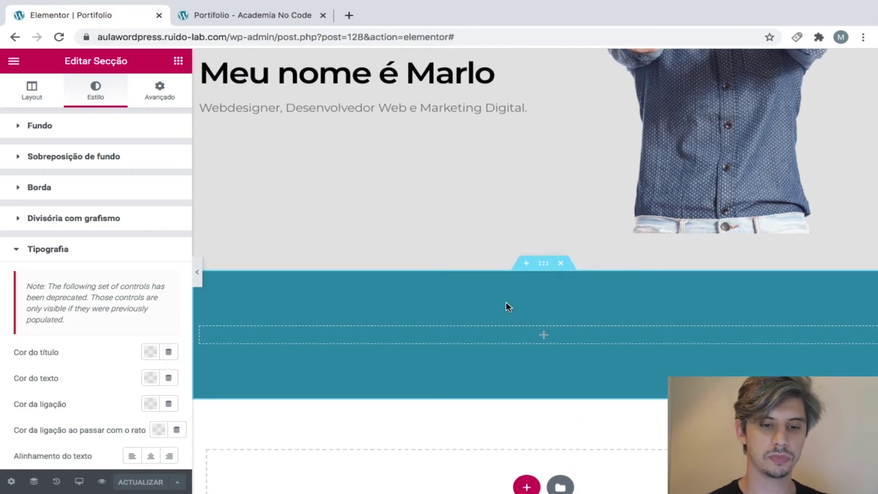
pyautogui.click(545, 337)
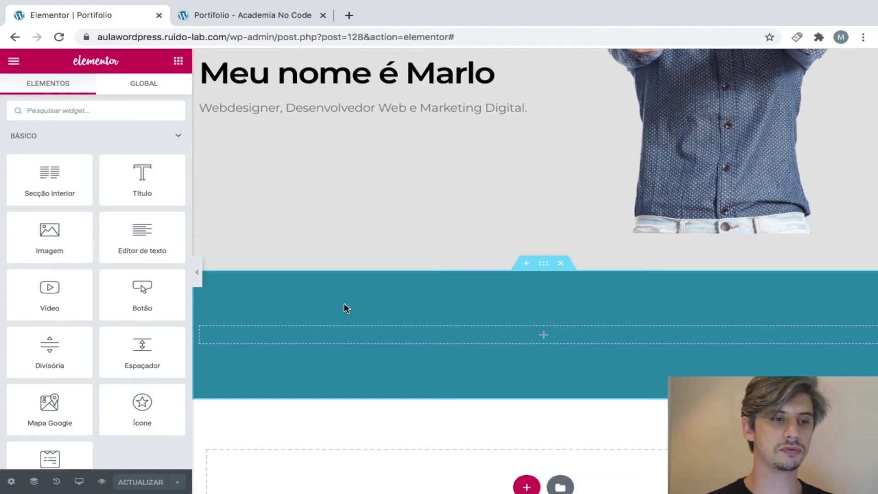
pyautogui.moveTo(148, 183); pyautogui.dragTo(528, 328)
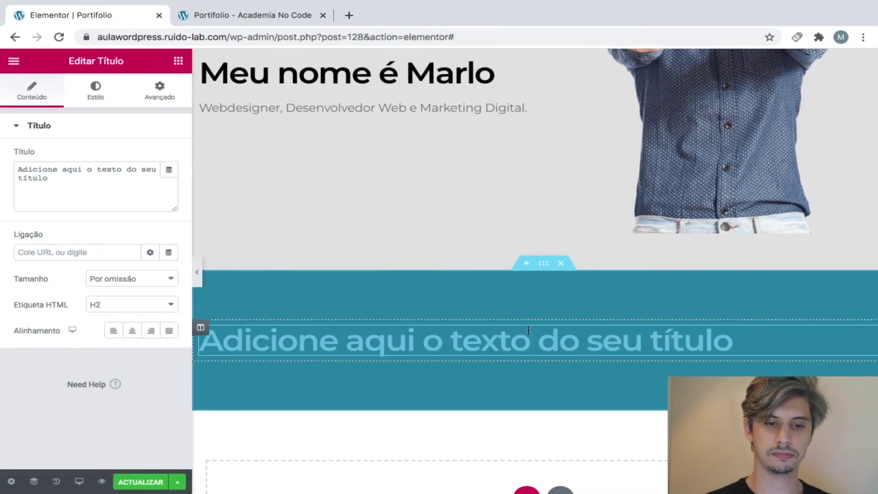
pyautogui.tripleClick(750, 338)
pyautogui.write('S')
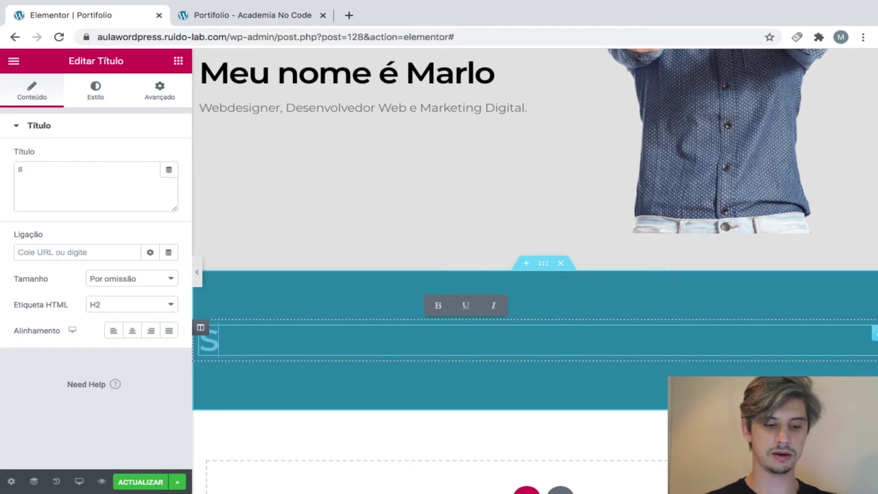
pyautogui.write('obre')
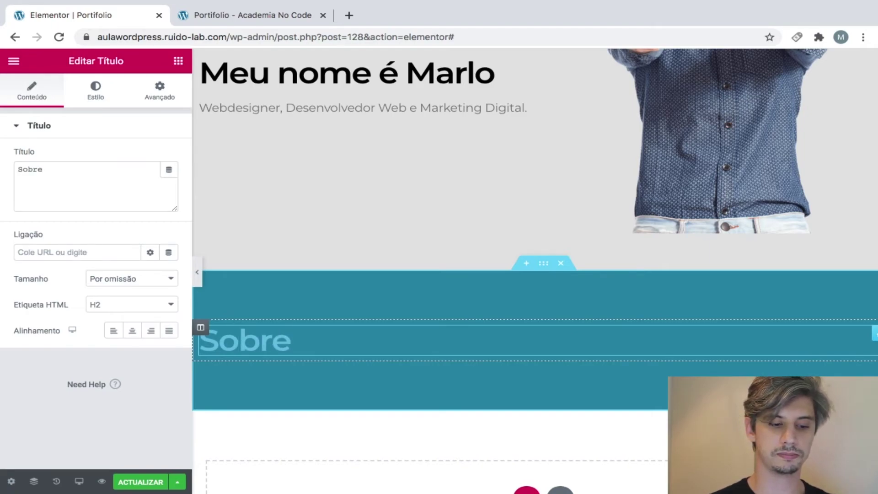
# Set the text colour of the "Sobre" heading to black, #000000.
pyautogui.press('super+a')
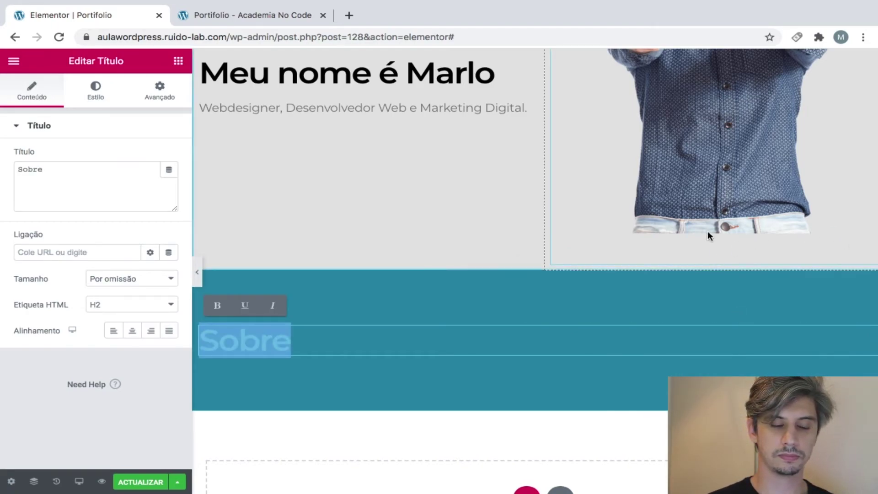
pyautogui.click(96, 91)
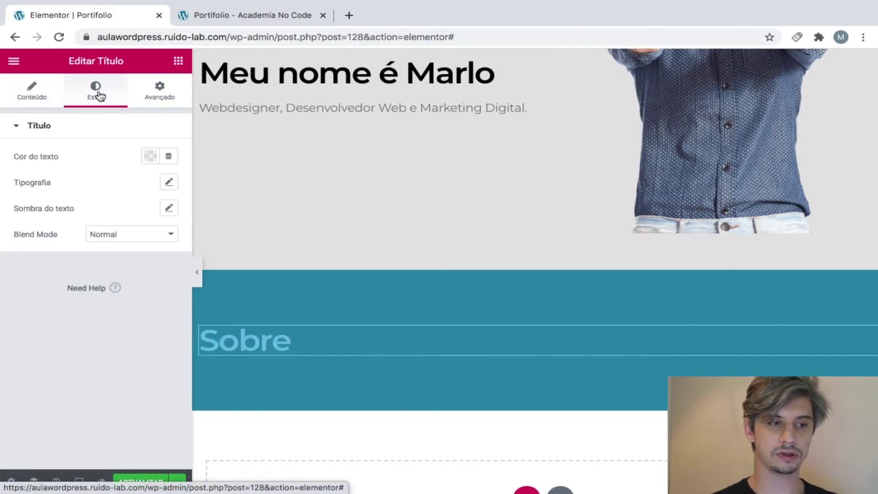
pyautogui.click(148, 157)
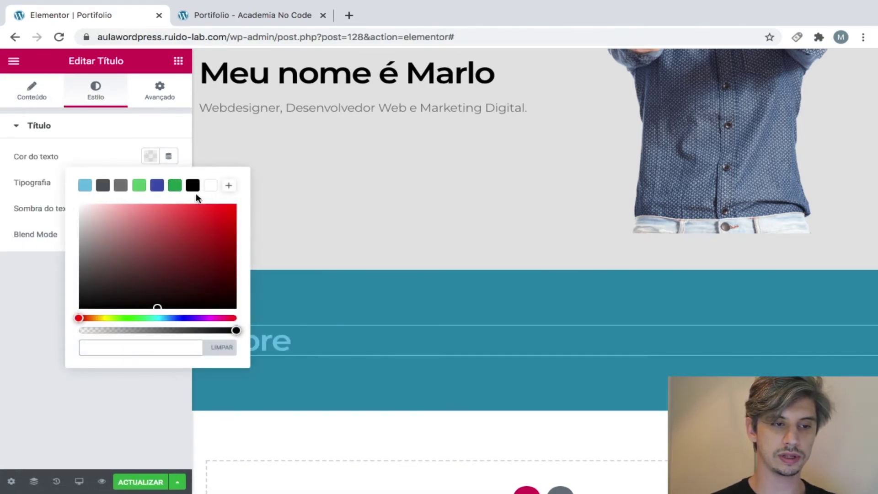
pyautogui.click(193, 186)
pyautogui.click(310, 346)
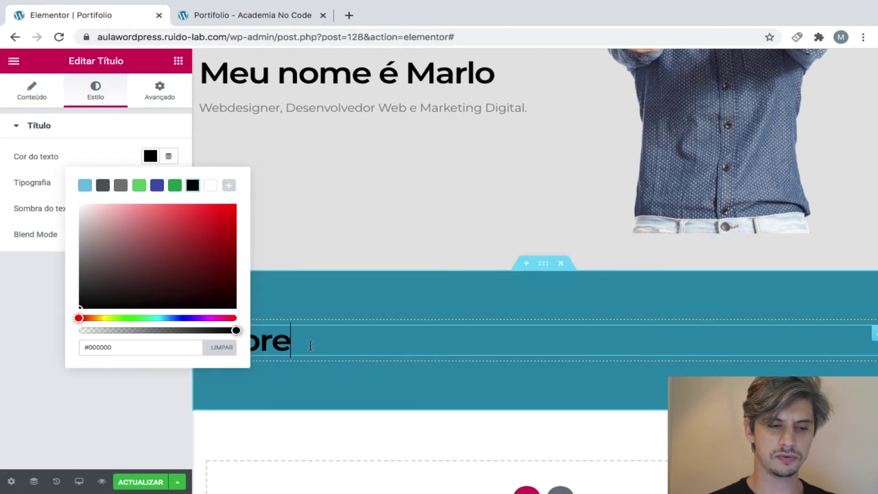
pyautogui.click(120, 410)
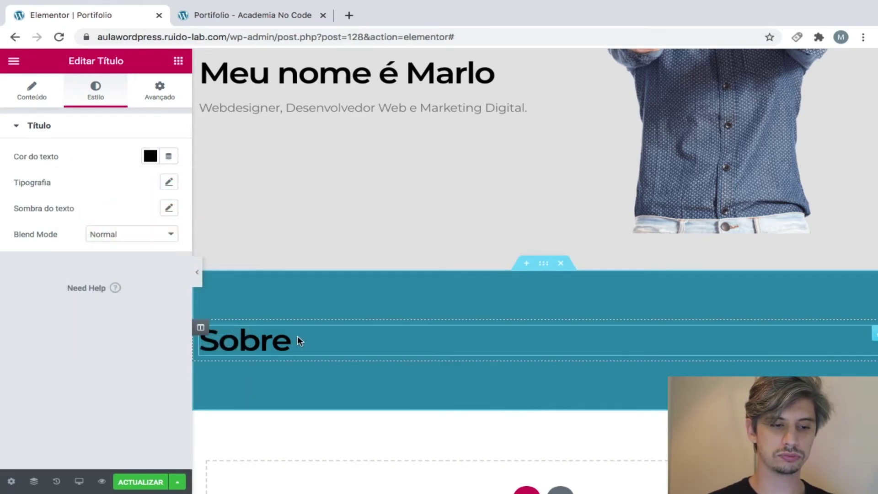
# Underline the word "Sobre" in the heading.
pyautogui.doubleClick(276, 339)
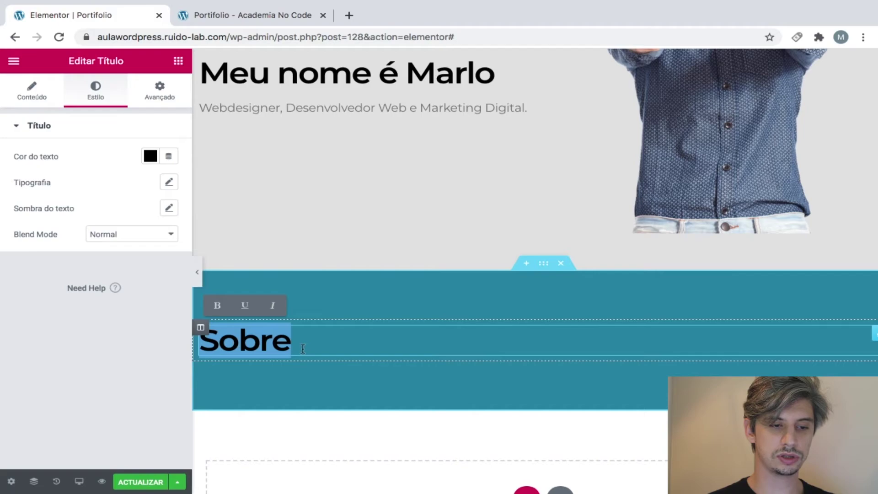
pyautogui.click(245, 305)
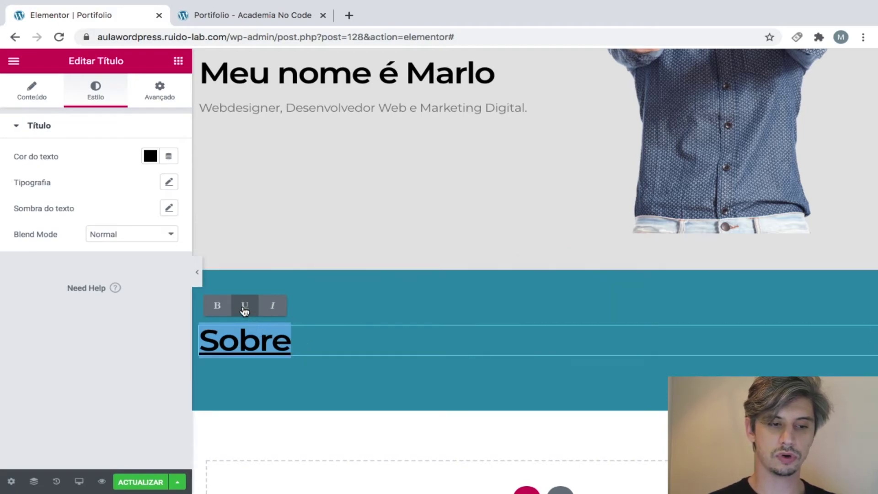
pyautogui.click(303, 375)
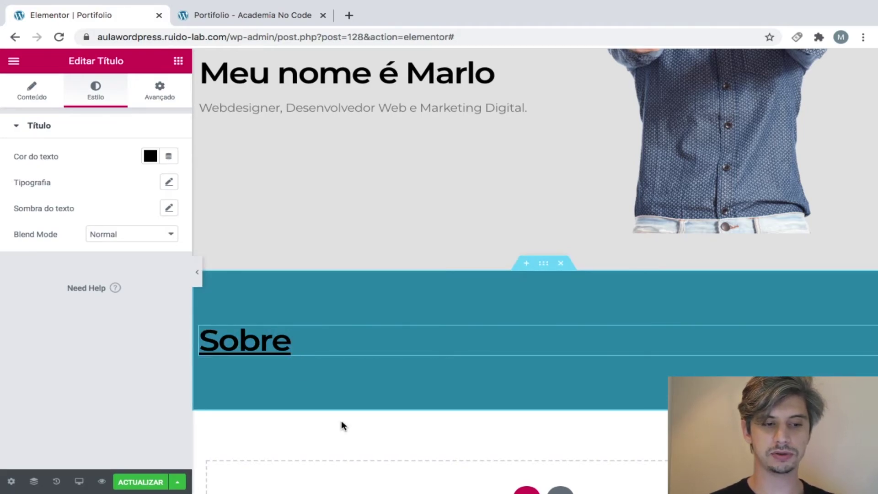
# Add a text editor widget below the "Sobre" heading and replace its placeholder with the three-paragraph Portuguese biography.
pyautogui.scroll(1, 380, 417)
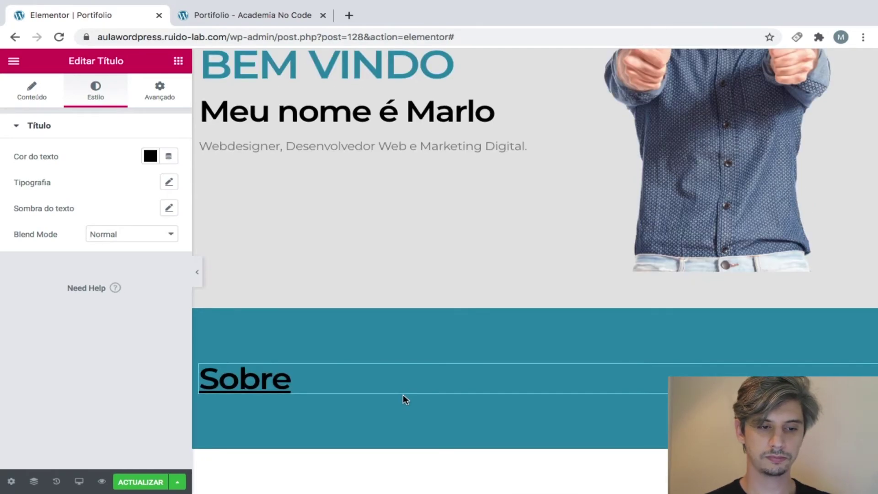
pyautogui.scroll(-1, 379, 391)
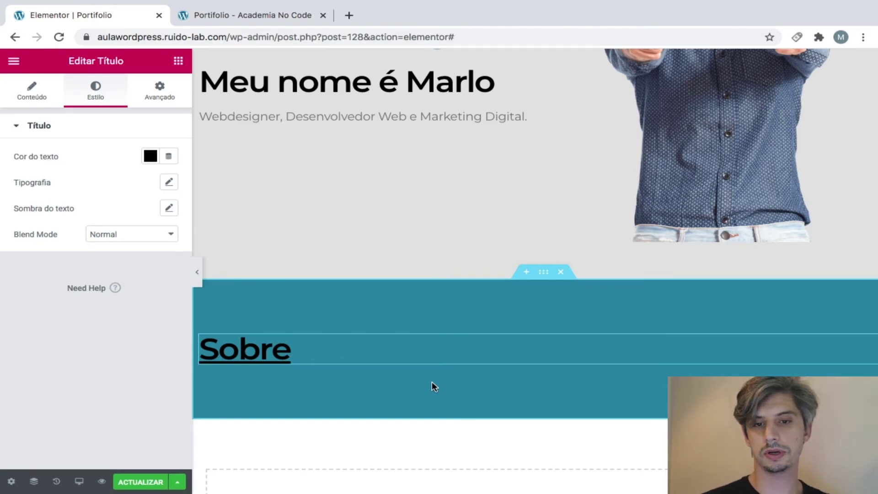
pyautogui.scroll(3, 607, 268)
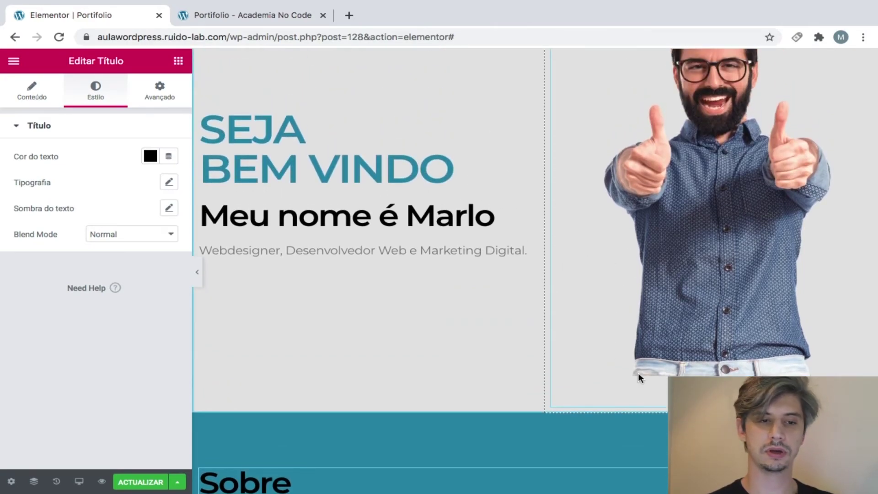
pyautogui.scroll(-5, 638, 375)
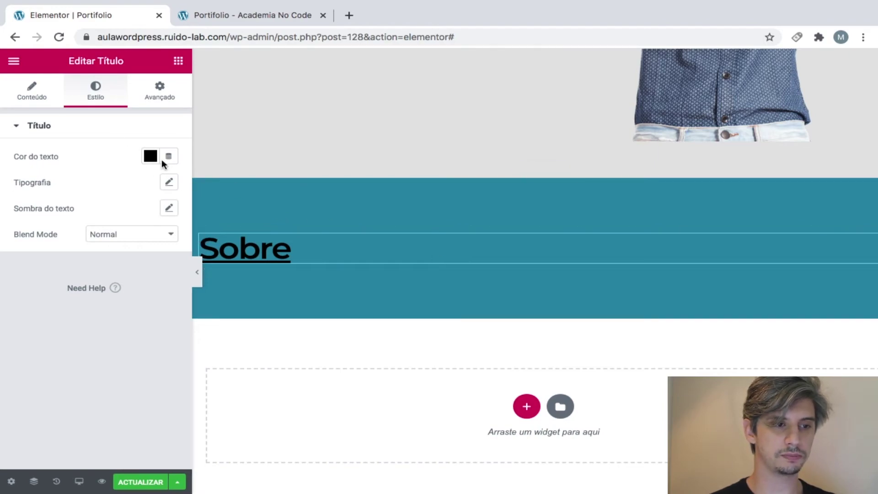
pyautogui.click(179, 61)
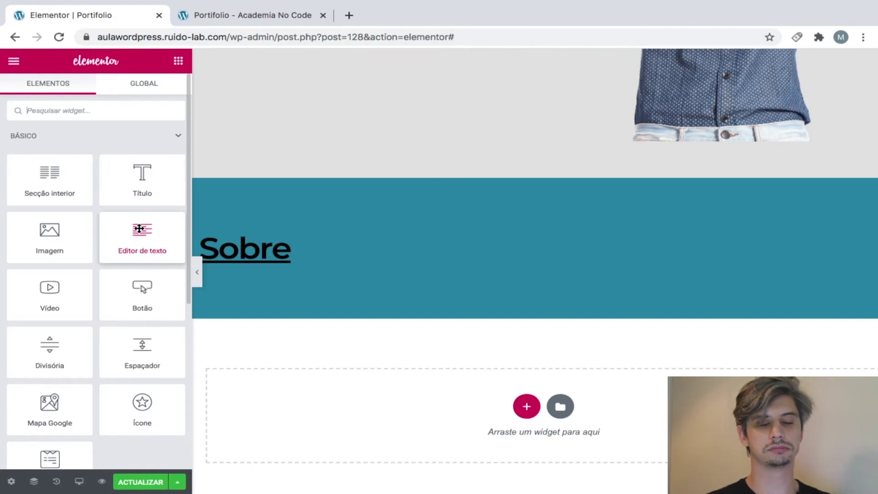
pyautogui.moveTo(139, 228); pyautogui.dragTo(406, 253)
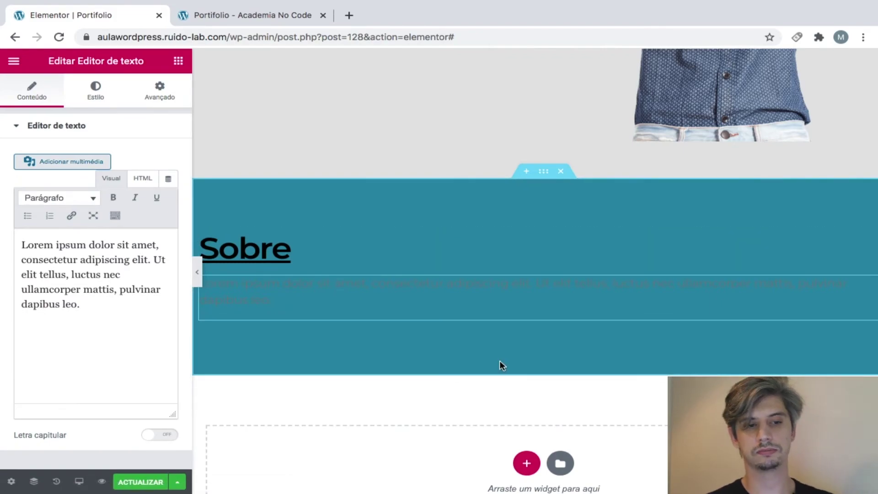
pyautogui.moveTo(96, 306); pyautogui.dragTo(11, 242)
pyautogui.write('Meu nome é Mario tenho 29 anos e larguei a faculdade de Sistemas de Informação para seguir meu sonho de ter meu próprio negócio.  Sou especialista em desenvolvimento de sites, páginas e sistemas web e mobile. Sou sócio fundador da Ruído Design Lab, onde já ajudei várias empresas a migrar seu negócio físico para a internet.  Hoje ajudo milhares de pessoas através de tutoriais a desenvolverem habilidades diversas e atingirem estabilidade financeira.')
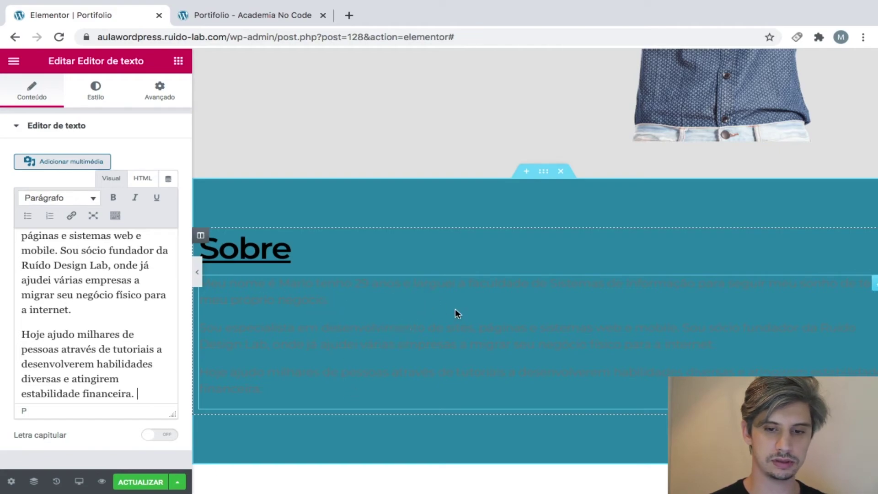
# Set the text colour of the biography paragraphs to white, #FFFFFF.
pyautogui.click(117, 106)
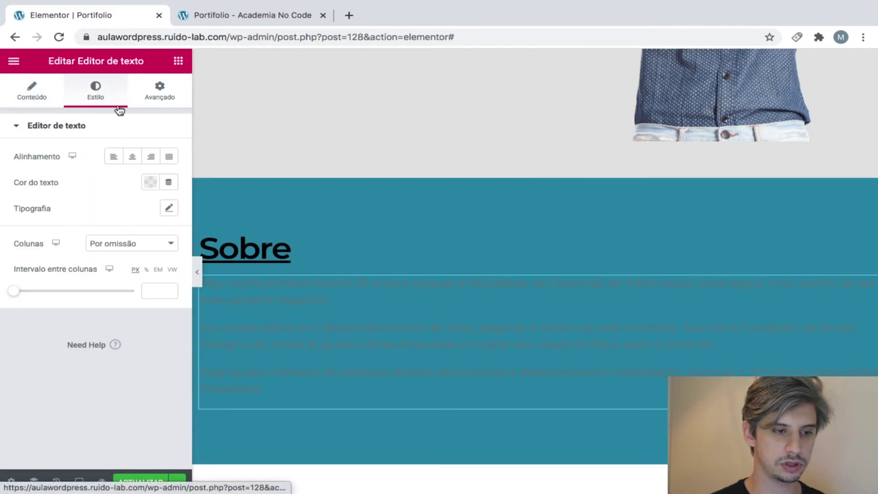
pyautogui.click(149, 182)
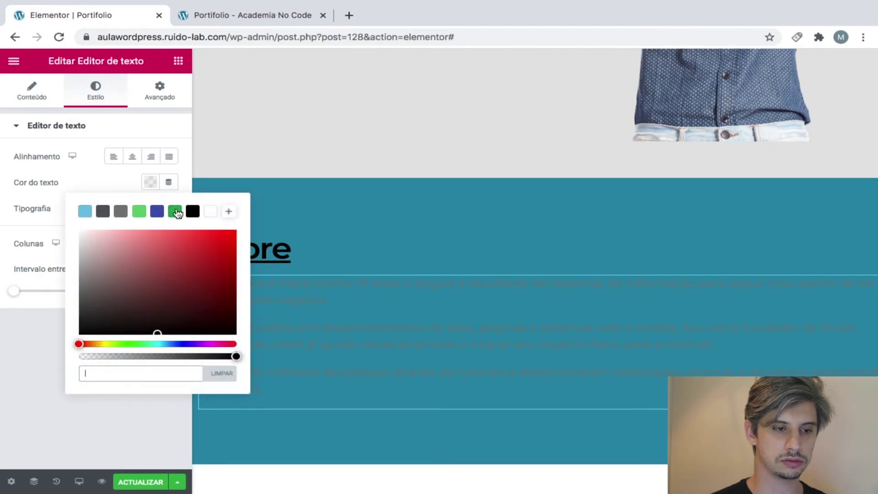
pyautogui.click(210, 213)
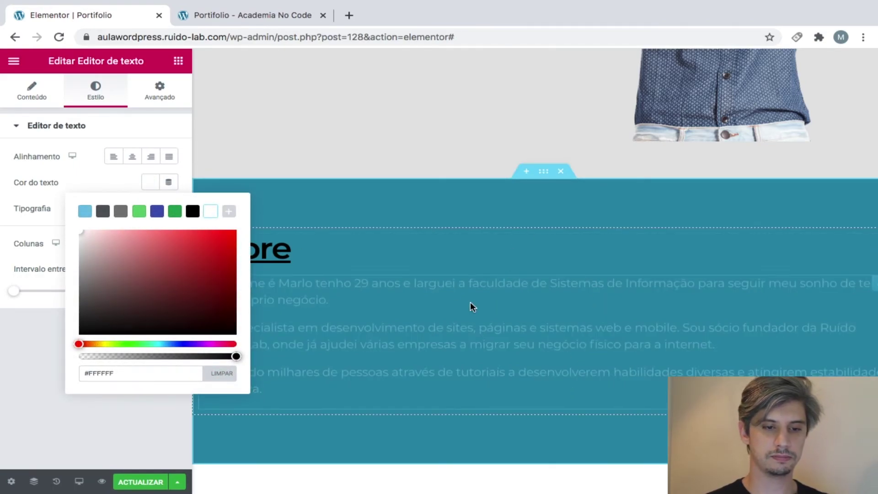
pyautogui.click(147, 410)
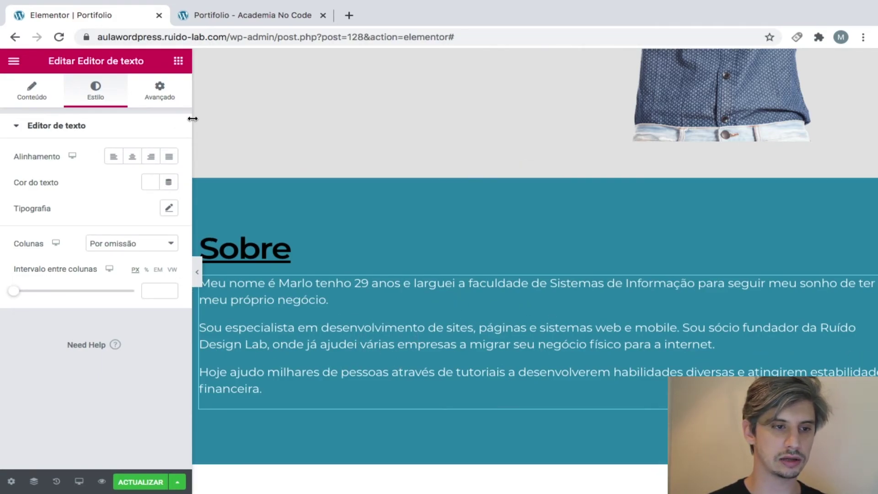
# Unlink the biography text's padding values and set the right and left padding to 50 px, keeping top and bottom at 0.
pyautogui.click(161, 101)
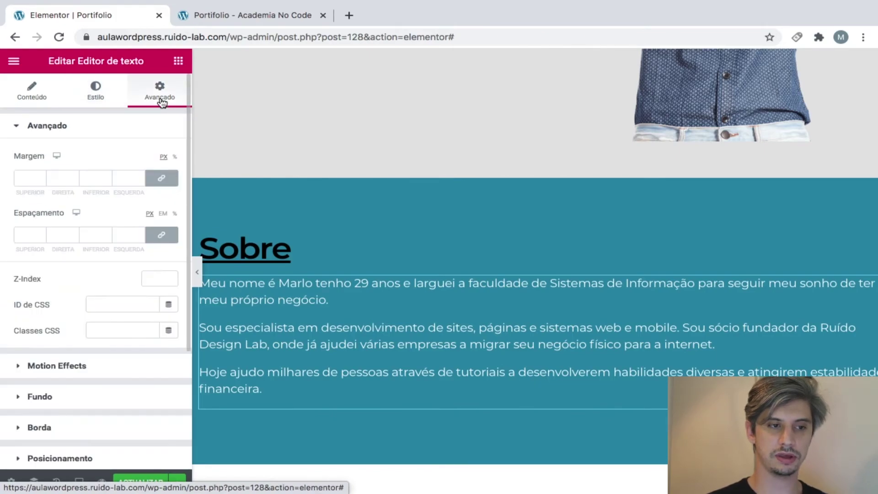
pyautogui.click(165, 243)
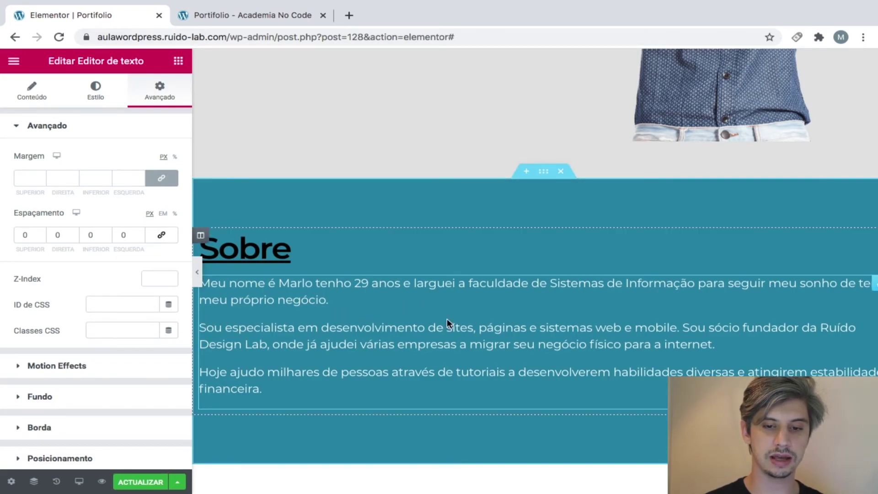
pyautogui.click(61, 235)
pyautogui.write('50')
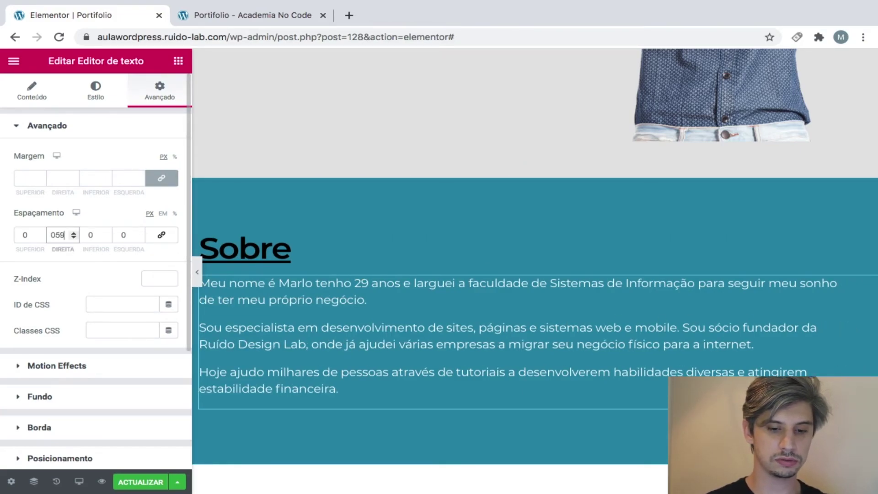
pyautogui.press('Left')
pyautogui.press('Left')
pyautogui.press('BackSpace')
pyautogui.click(122, 232)
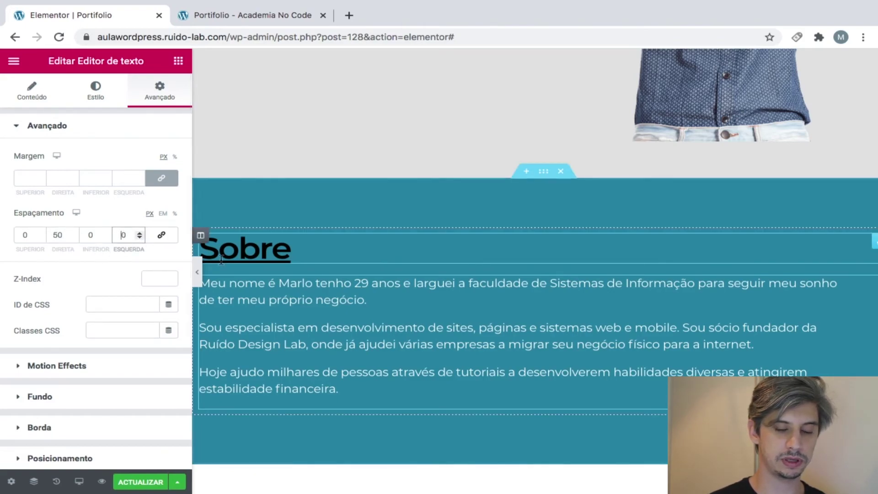
pyautogui.write('5')
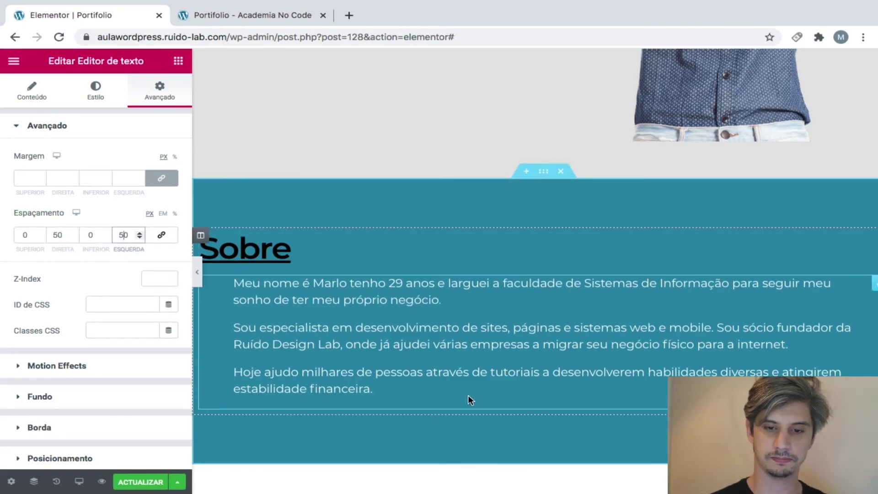
pyautogui.scroll(-2, 410, 386)
pyautogui.scroll(2, 409, 386)
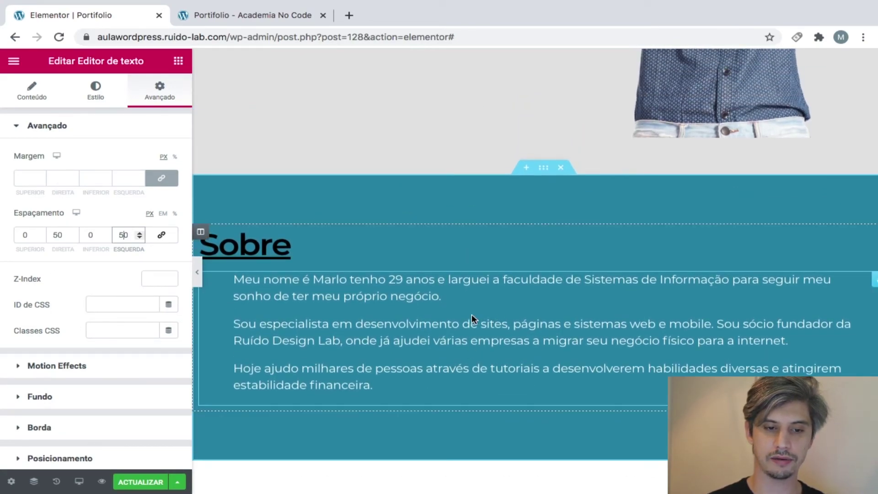
# Update the page and check the "Sobre" section on the previewed Portifolio page.
pyautogui.click(139, 482)
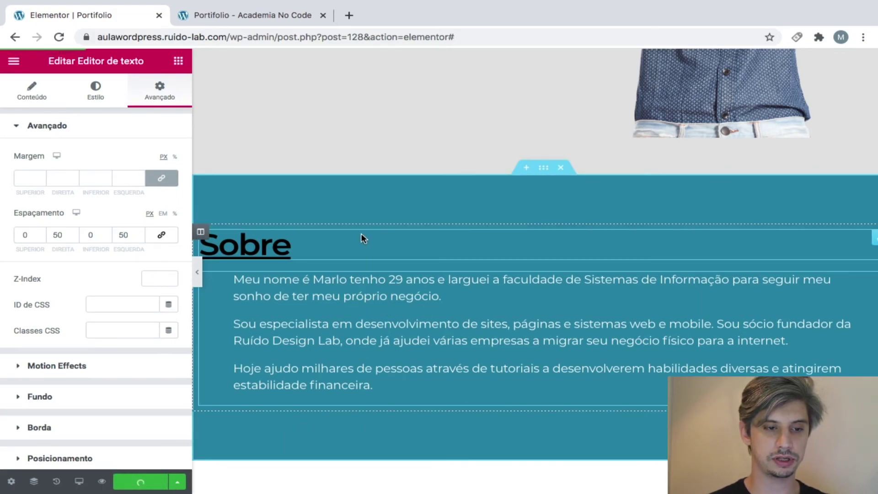
pyautogui.click(251, 14)
pyautogui.scroll(-8, 454, 210)
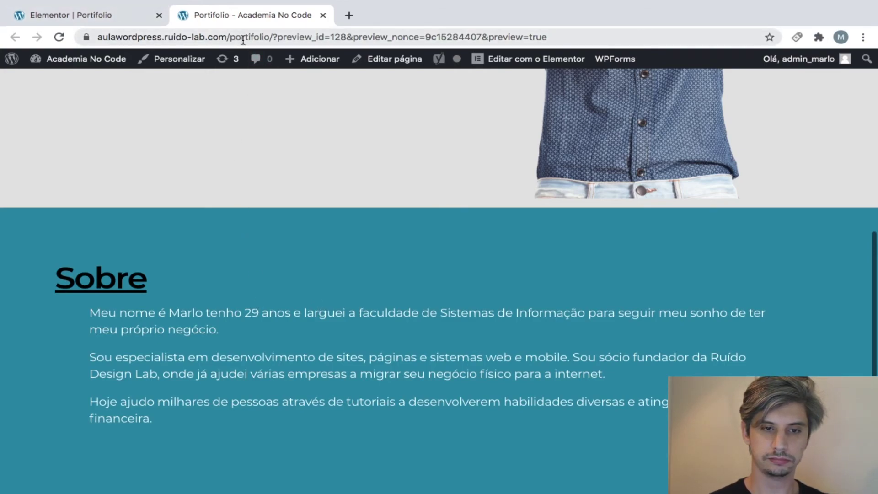
pyautogui.click(105, 18)
pyautogui.scroll(-2, 511, 328)
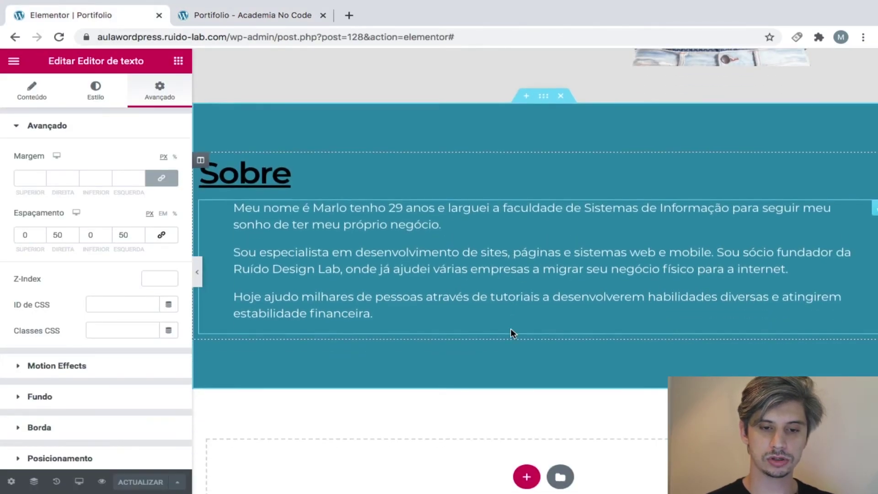
# Add a button widget below the biography text in the teal "Sobre" section.
pyautogui.scroll(2, 511, 328)
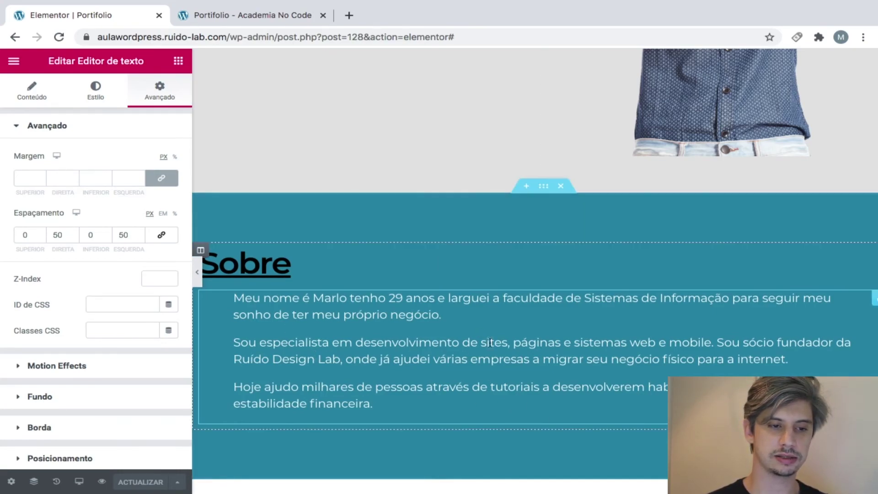
pyautogui.rightClick(497, 459)
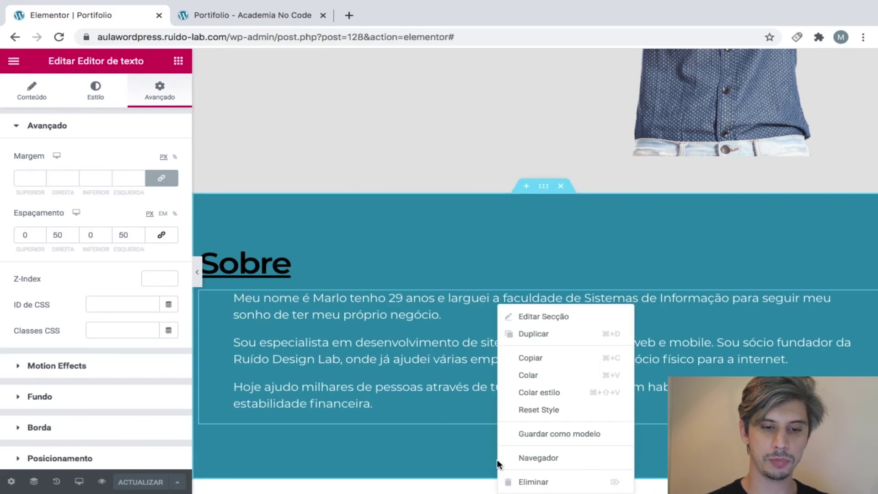
pyautogui.click(548, 315)
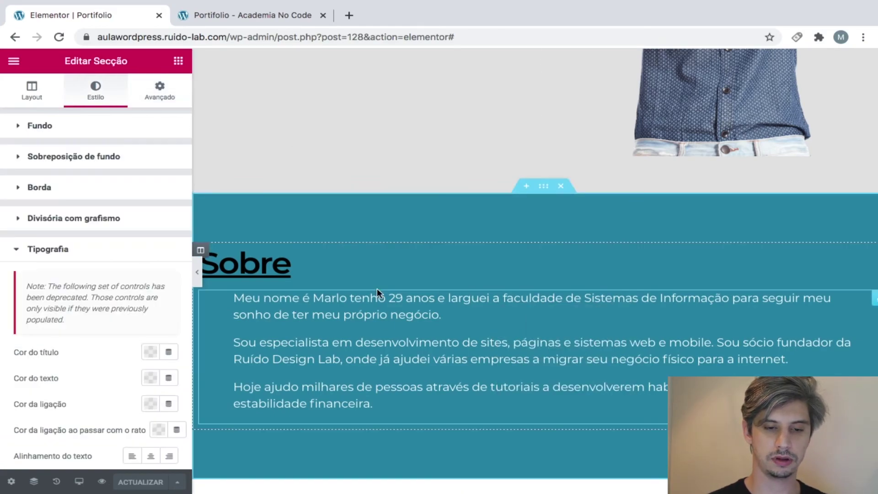
pyautogui.click(179, 63)
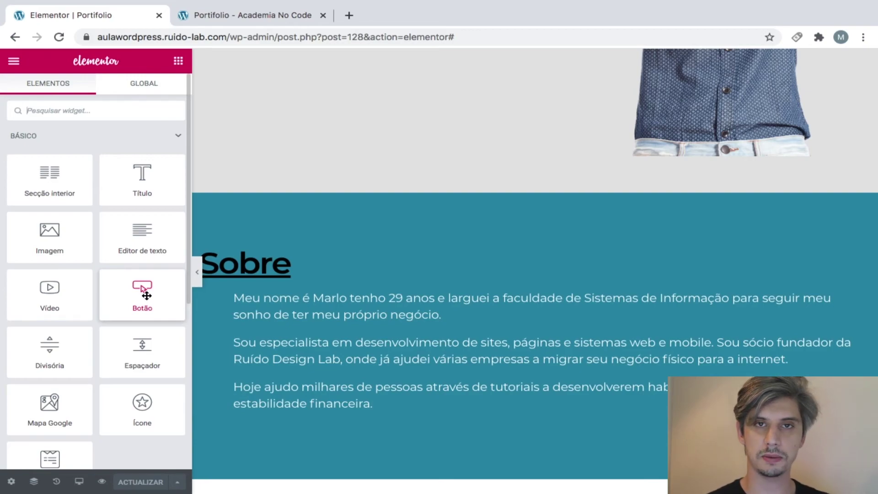
pyautogui.moveTo(142, 288); pyautogui.dragTo(476, 415)
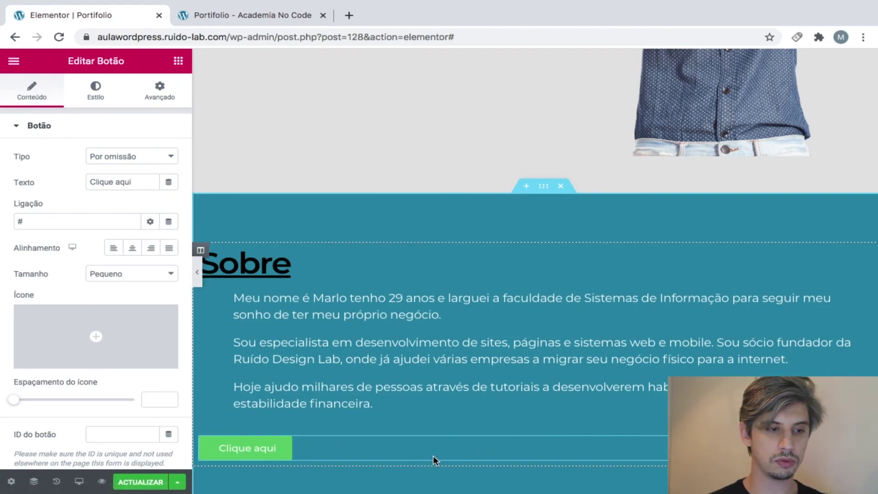
# Centre the "Clique aqui" button and set its size to Muito grande.
pyautogui.click(132, 248)
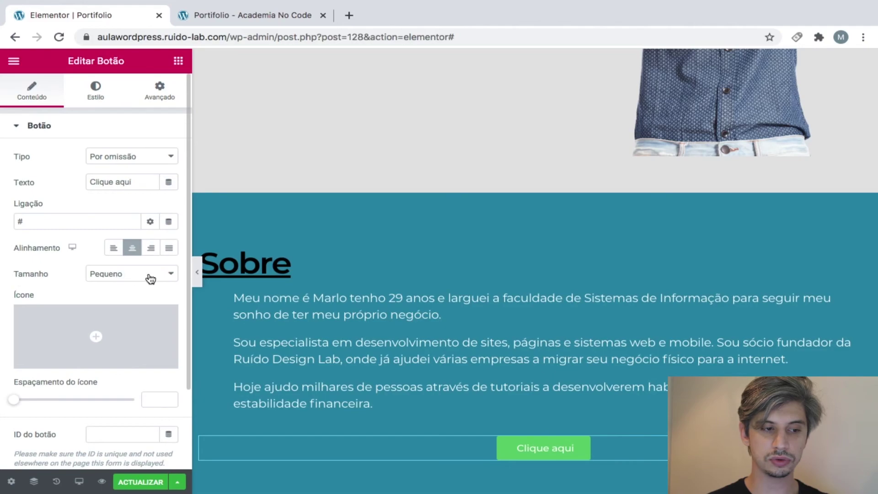
pyautogui.click(171, 275)
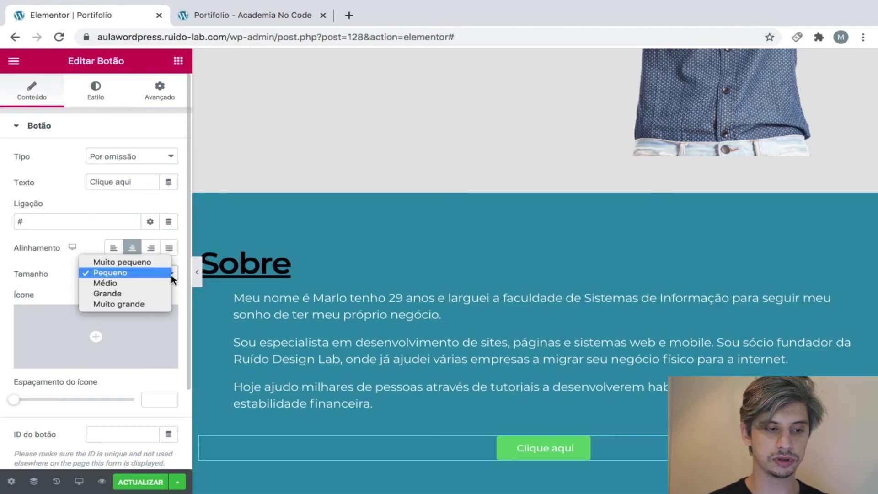
pyautogui.click(166, 303)
pyautogui.scroll(-2, 529, 368)
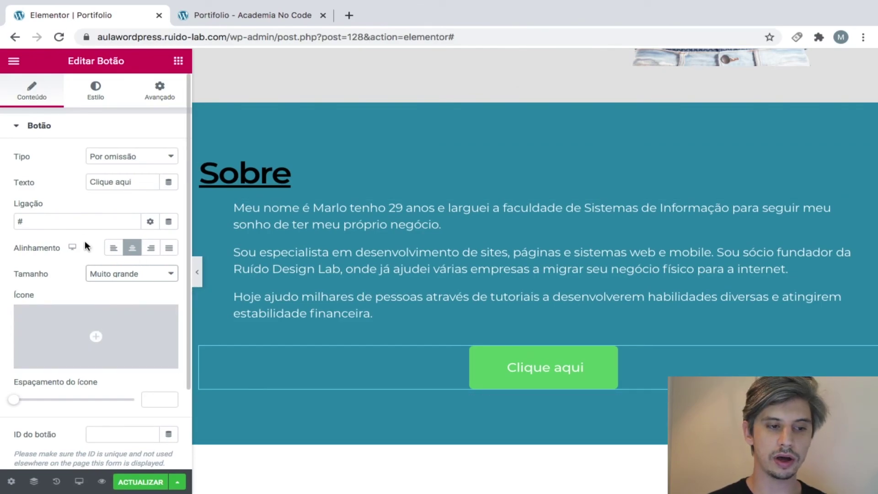
# Give the "Clique aqui" button black text, #000000, and a teal background slightly lighter than the section.
pyautogui.click(91, 104)
pyautogui.click(150, 238)
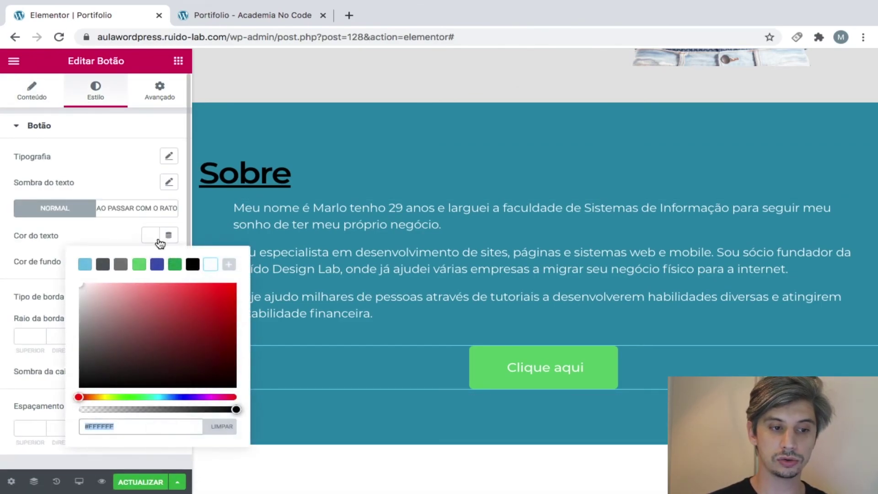
pyautogui.click(193, 264)
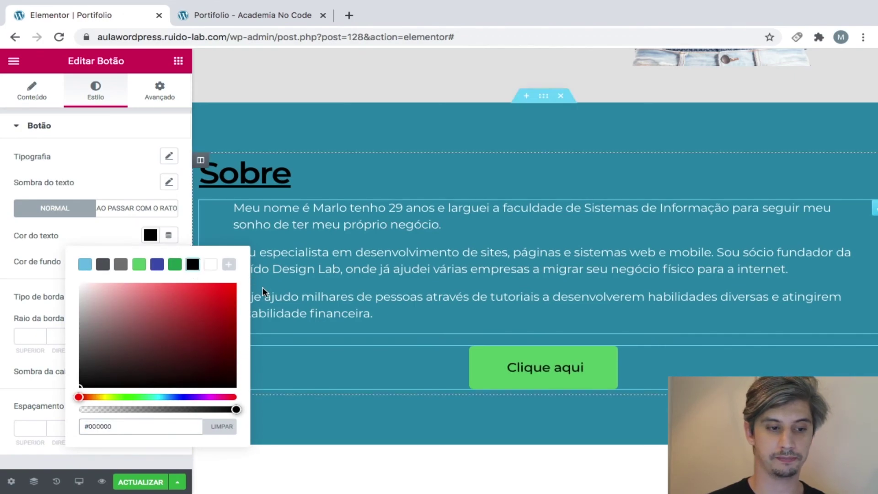
pyautogui.click(108, 234)
pyautogui.click(149, 261)
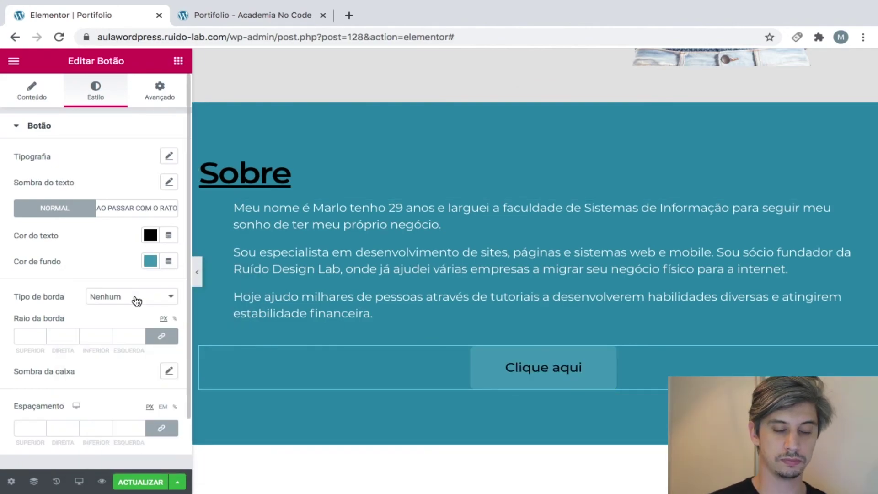
# Give the button a solid (Sólido) border with a border radius of 0 px on all corners.
pyautogui.click(134, 296)
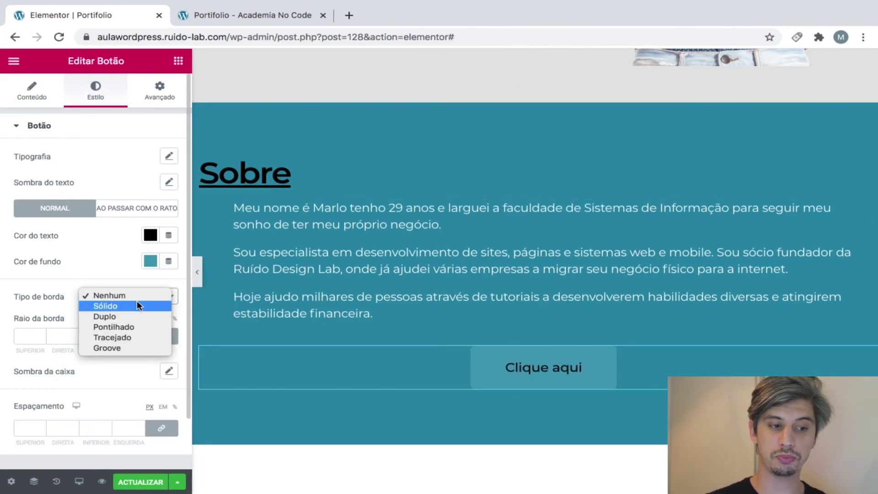
pyautogui.click(138, 306)
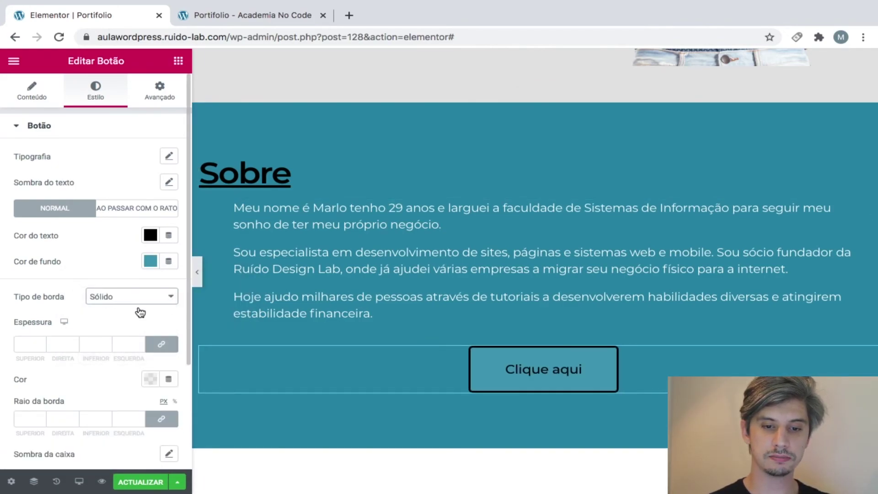
pyautogui.scroll(-3, 74, 313)
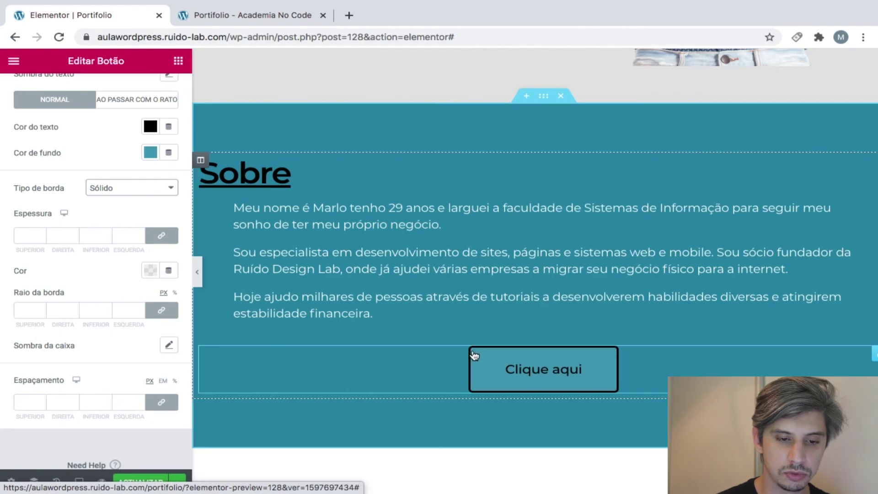
pyautogui.click(28, 310)
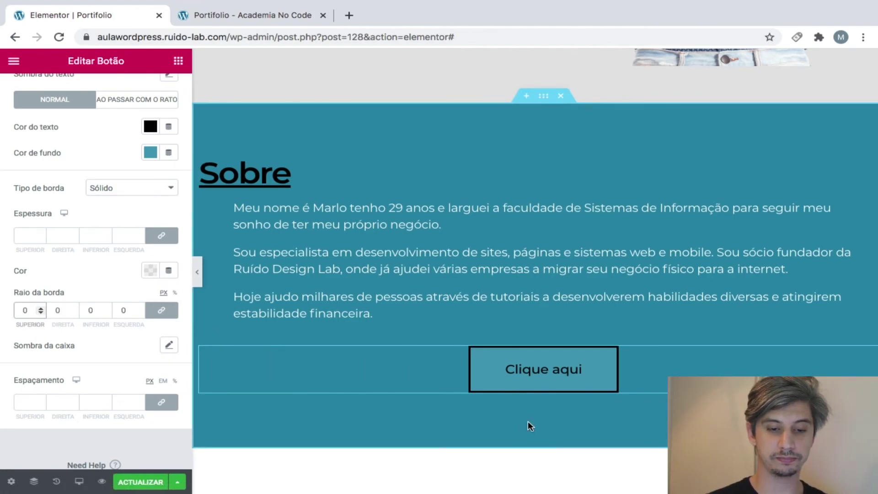
# Set the button's background colour for the hover state to white.
pyautogui.scroll(3, 114, 260)
pyautogui.click(130, 208)
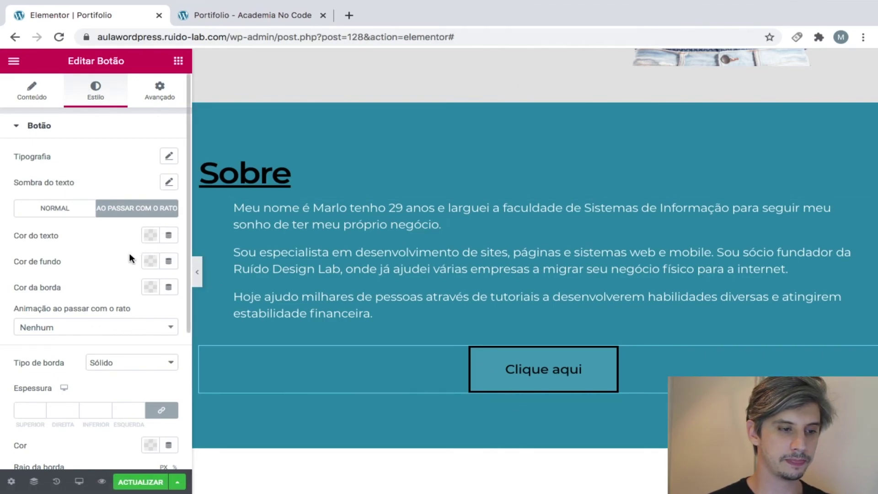
pyautogui.click(149, 261)
pyautogui.click(210, 293)
pyautogui.click(83, 251)
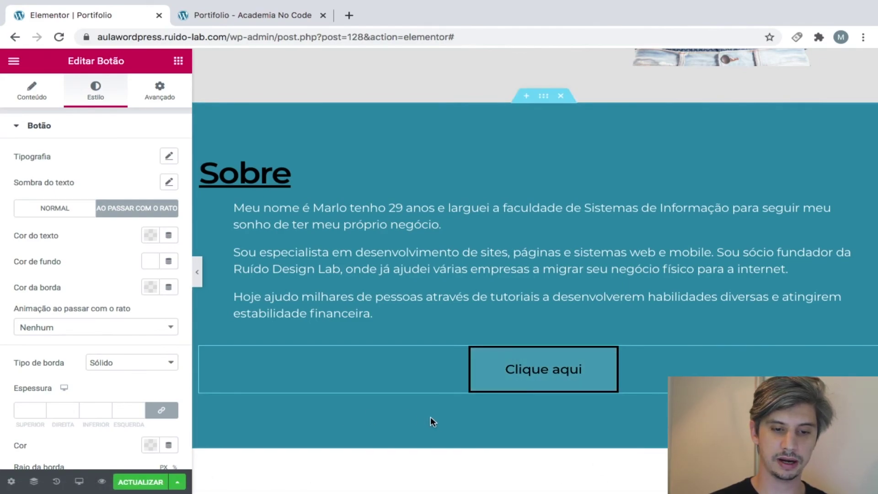
# Update the page and check the button's hover effect on the previewed Portifolio page.
pyautogui.click(138, 482)
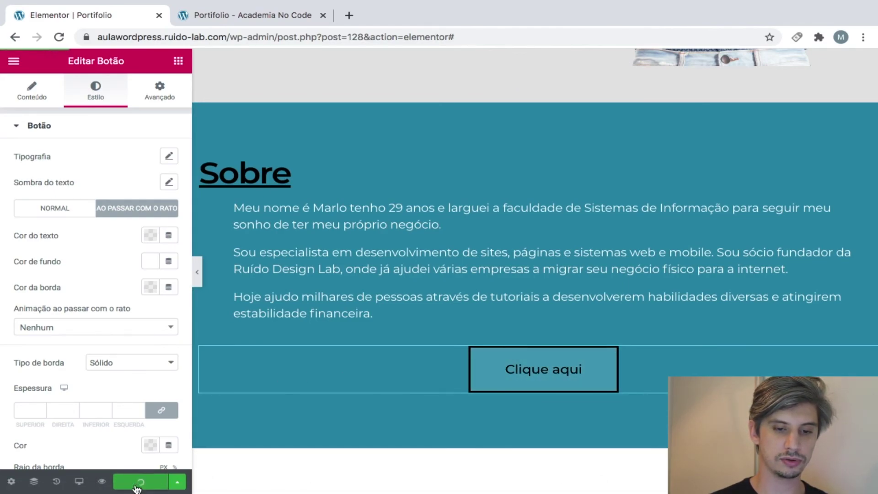
pyautogui.click(256, 15)
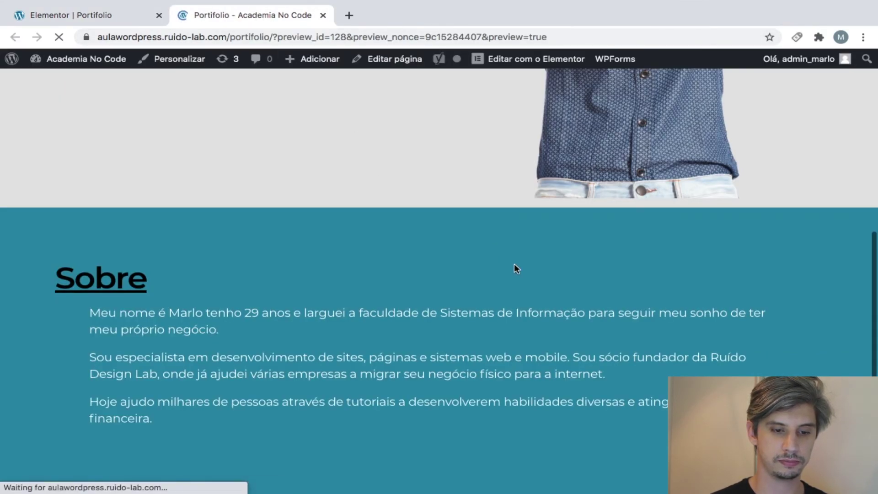
pyautogui.scroll(-8, 532, 278)
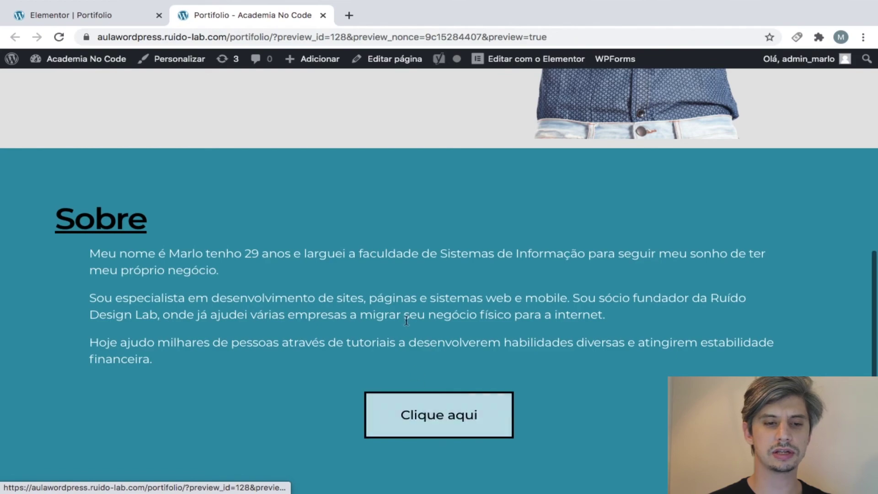
# Return to the Elementor editor and change the button text in the Sobre section to "SAIBA MAIS".
pyautogui.click(137, 16)
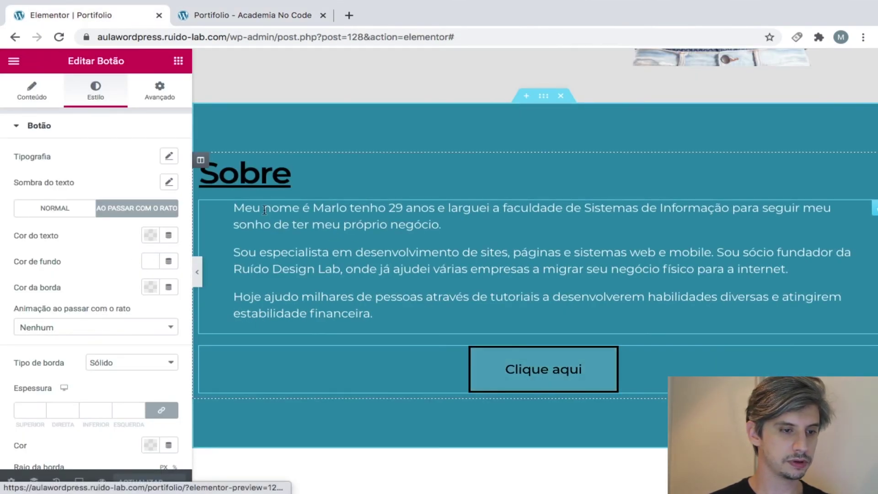
pyautogui.click(38, 95)
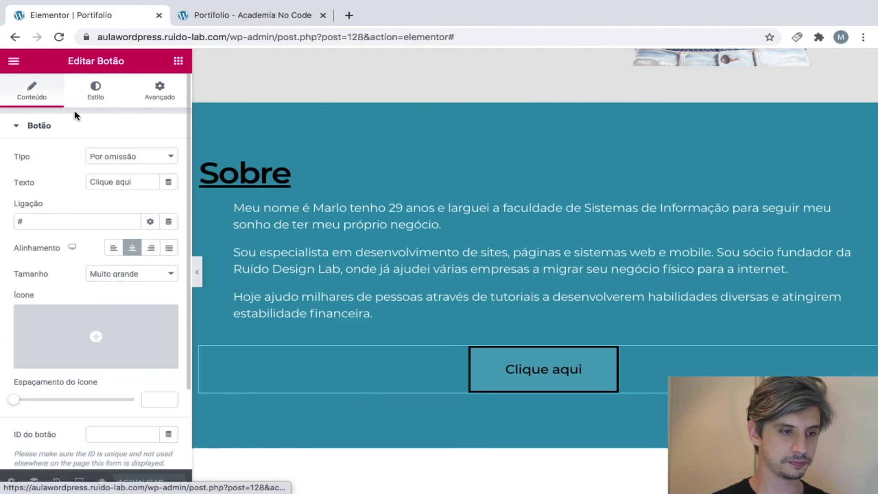
pyautogui.click(133, 184)
pyautogui.hotkey('ctrl', 'a')
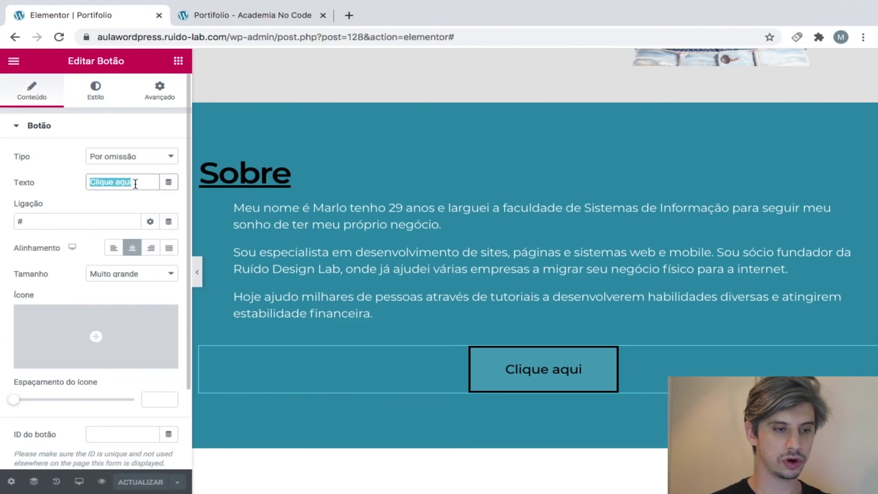
pyautogui.press('BackSpace')
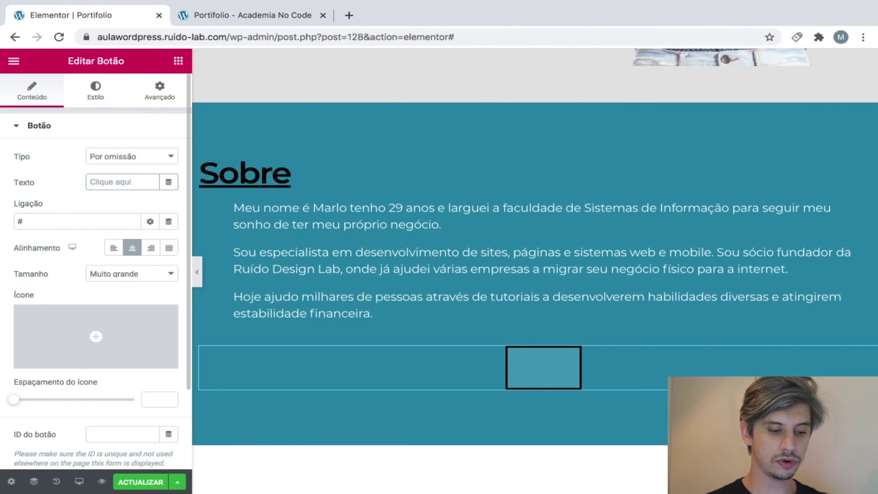
pyautogui.write('SAIBA')
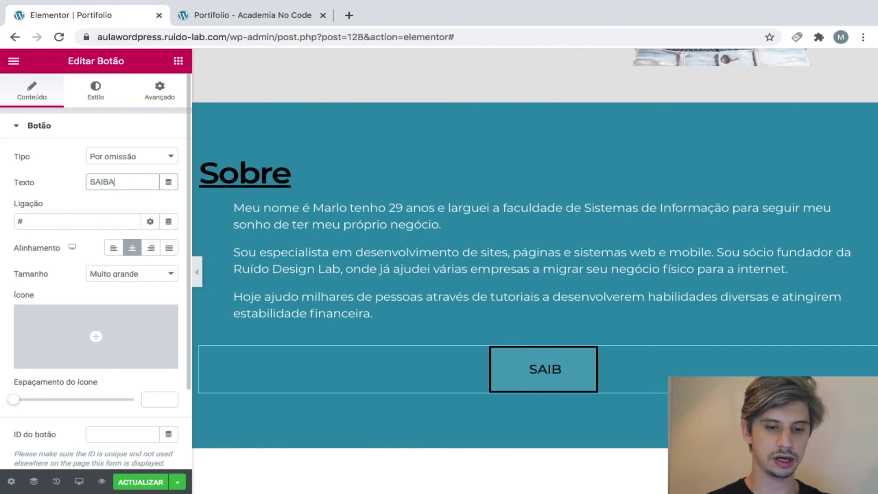
pyautogui.write(' MAIS')
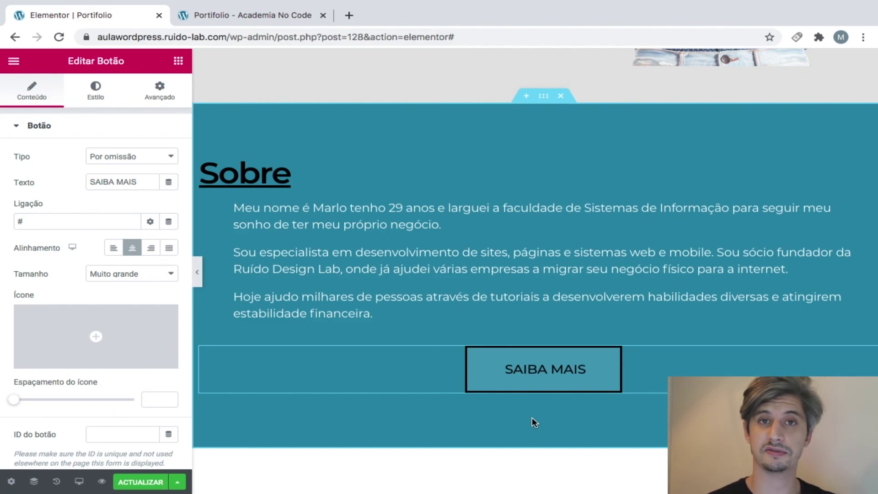
# Replace the SAIBA MAIS button's placeholder link with htpps://linkedin.com.
pyautogui.click(73, 220)
pyautogui.press('BackSpace')
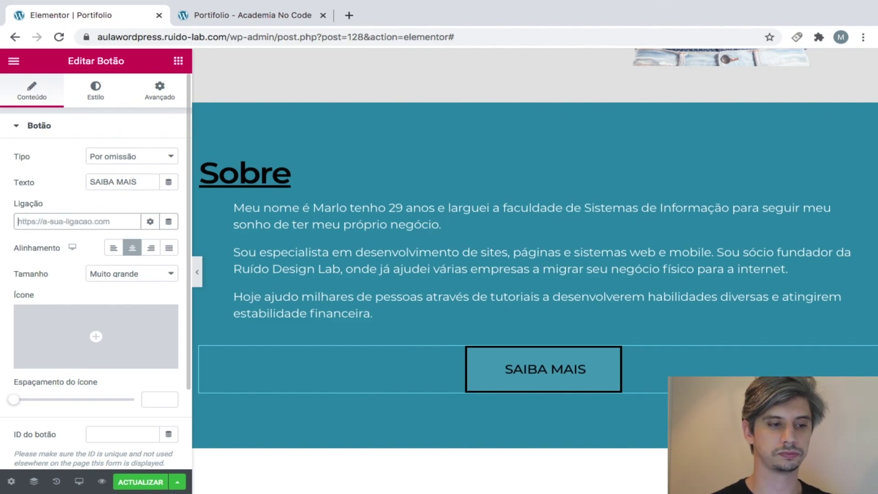
pyautogui.write('HTTPS')
pyautogui.press('BackSpace')
pyautogui.press('BackSpace')
pyautogui.press('BackSpace')
pyautogui.press('BackSpace')
pyautogui.press('BackSpace')
pyautogui.write('htp')
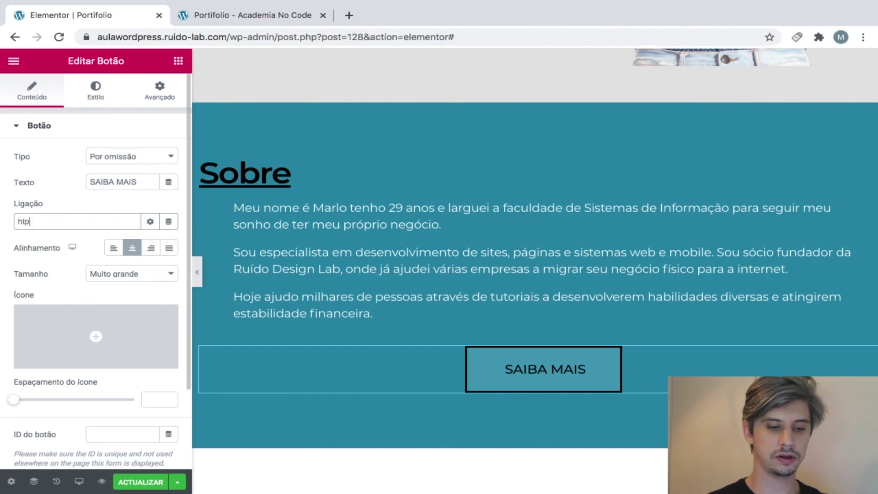
pyautogui.write('ps://linke')
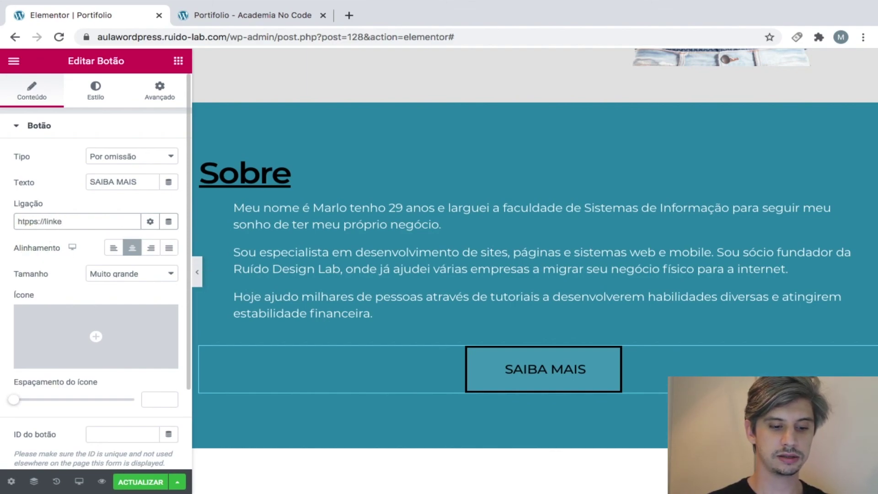
pyautogui.write('din.com')
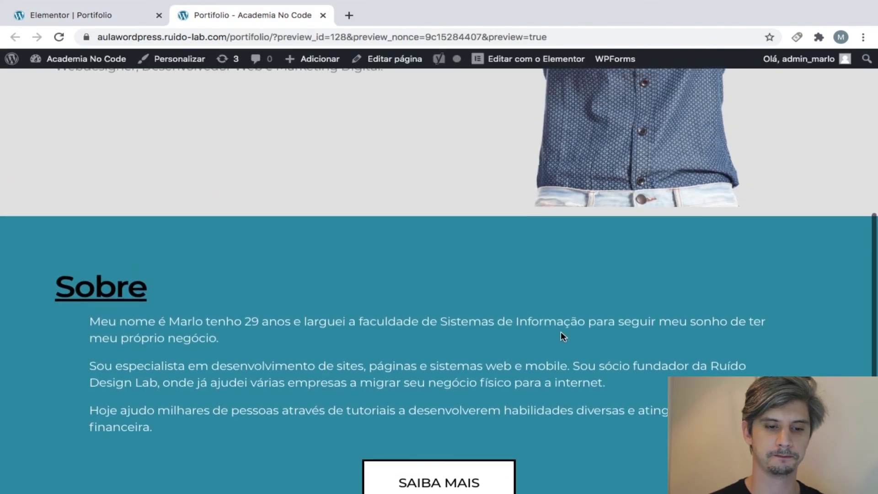
# Review the welcome and Sobre sections of the previewed Portifolio page, including the SAIBA MAIS button.
pyautogui.scroll(1, 560, 331)
pyautogui.scroll(-2, 561, 331)
pyautogui.scroll(8, 607, 407)
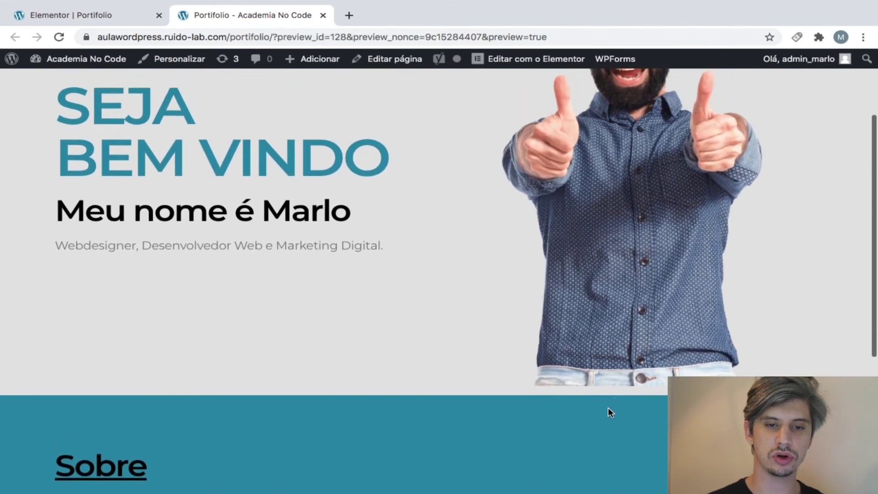
pyautogui.scroll(-6, 608, 407)
pyautogui.scroll(6, 608, 409)
pyautogui.scroll(-7, 608, 408)
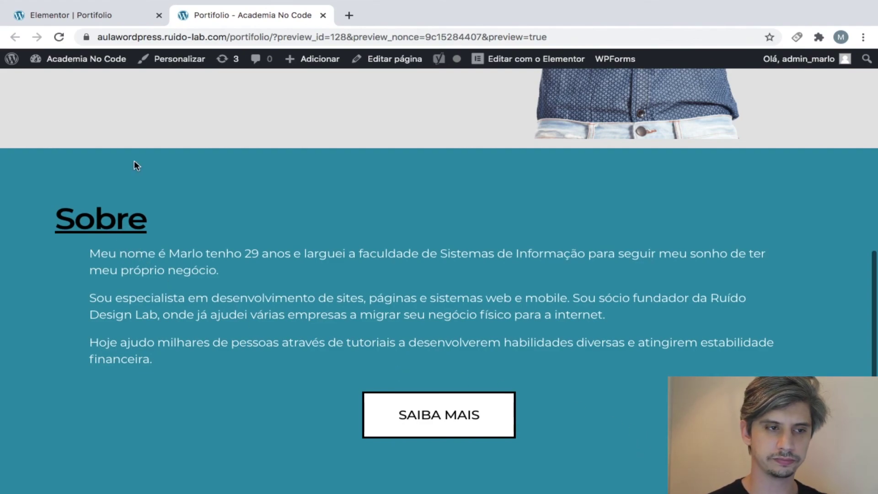
# Unlink the Sobre heading's padding (Espaçamento) values in the editor and set the bottom (Inferior) padding to 20 px.
pyautogui.click(112, 14)
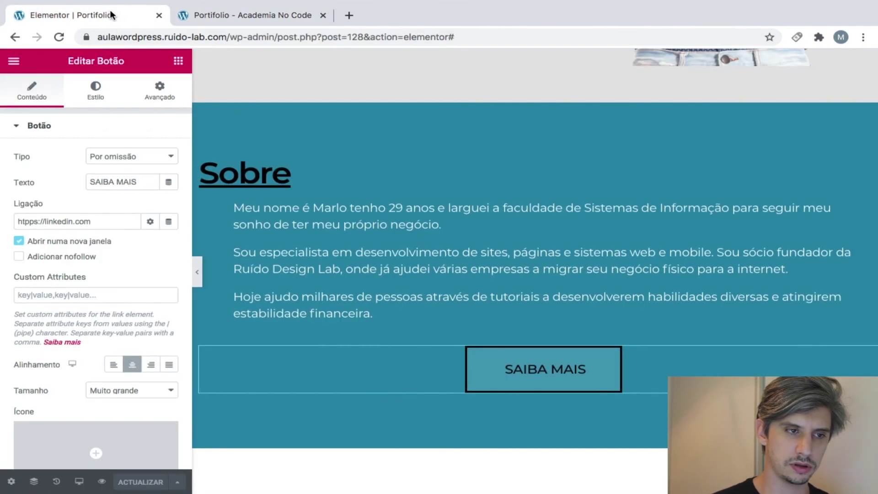
pyautogui.click(270, 182)
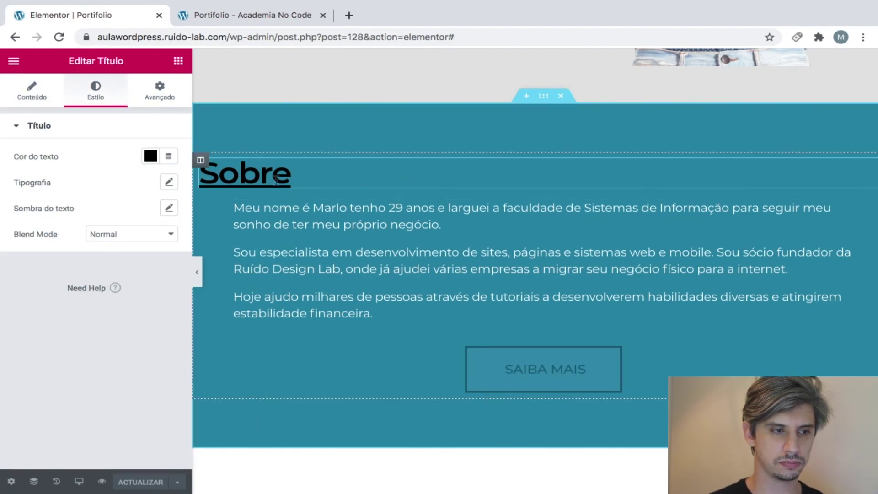
pyautogui.click(160, 91)
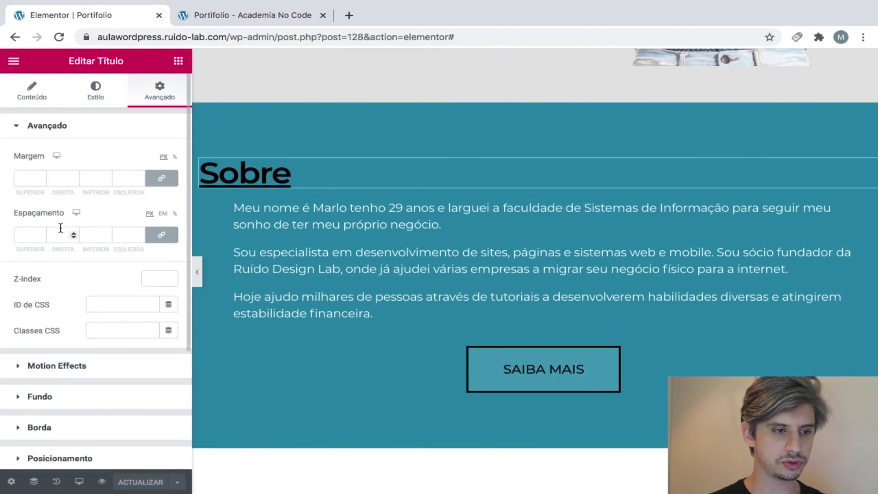
pyautogui.click(165, 241)
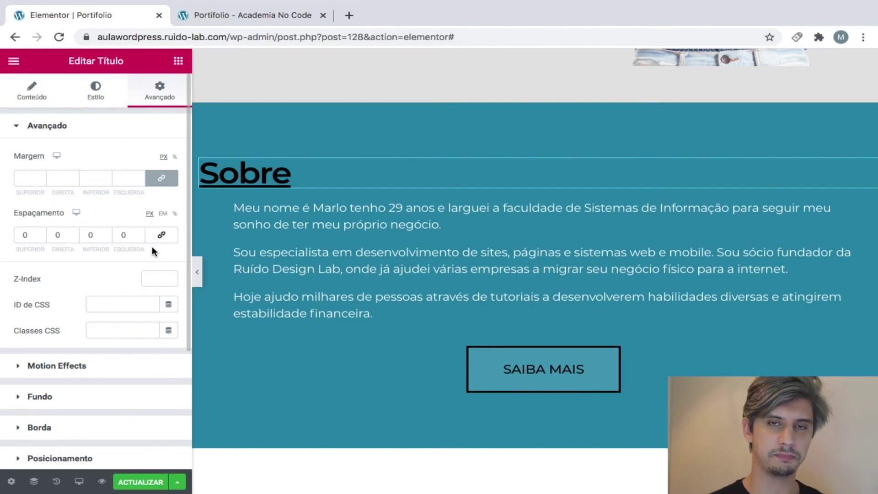
pyautogui.doubleClick(97, 236)
pyautogui.write('5')
pyautogui.press('Up')
pyautogui.press('Up')
pyautogui.press('Up')
pyautogui.press('Up')
pyautogui.press('Up')
pyautogui.press('Up')
pyautogui.press('Up')
pyautogui.press('Up')
pyautogui.press('Up')
pyautogui.press('Up')
pyautogui.press('Up')
pyautogui.press('Up')
pyautogui.press('Up')
pyautogui.press('Up')
pyautogui.press('Up')
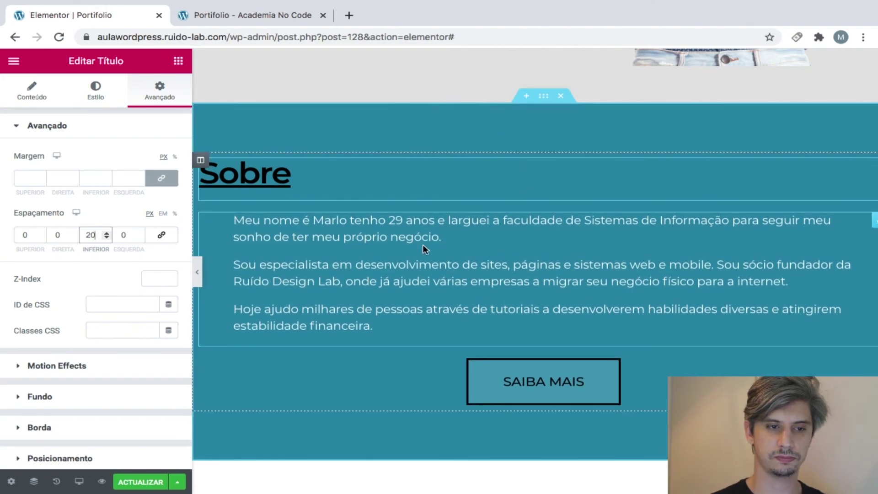
pyautogui.click(374, 131)
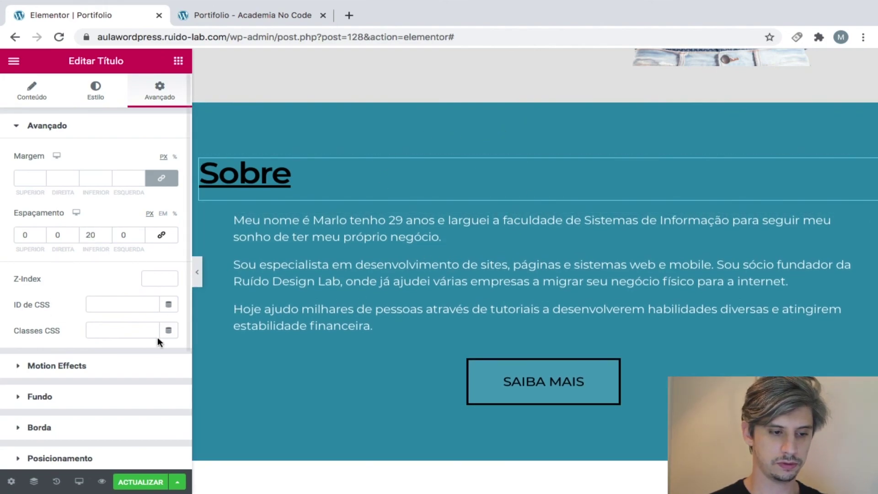
# Update the page and reload its preview to check the Sobre heading spacing and the welcome section.
pyautogui.click(142, 482)
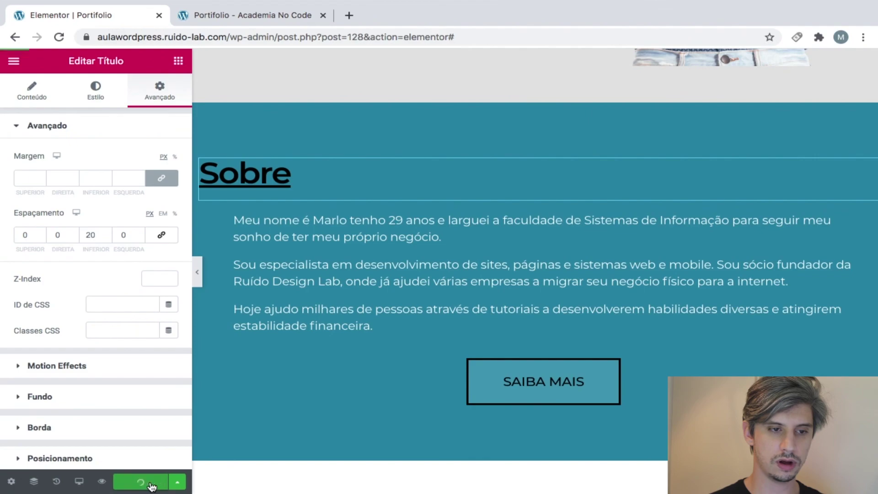
pyautogui.click(282, 20)
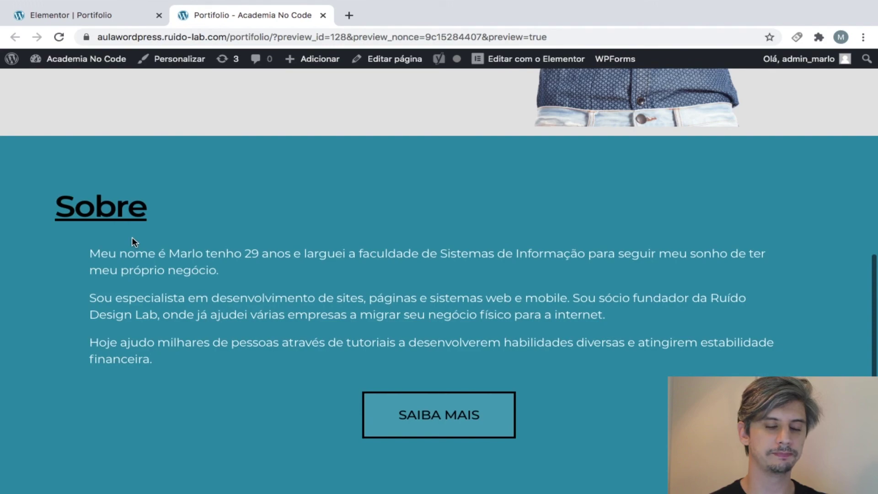
pyautogui.press('super+r')
pyautogui.scroll(10, 555, 156)
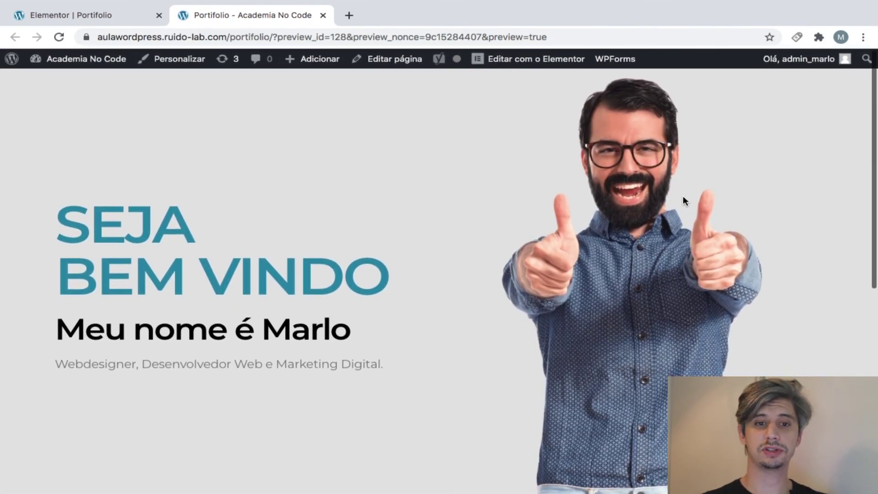
pyautogui.scroll(-3, 683, 197)
pyautogui.scroll(2, 683, 197)
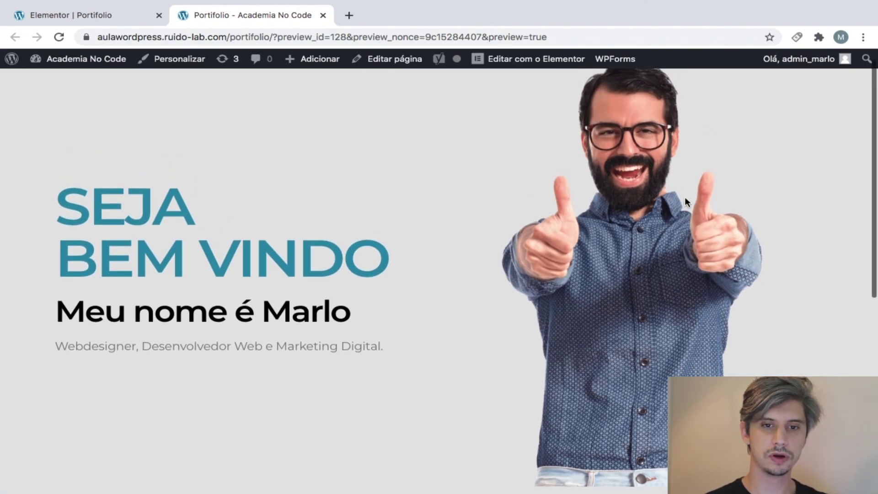
pyautogui.scroll(1, 683, 198)
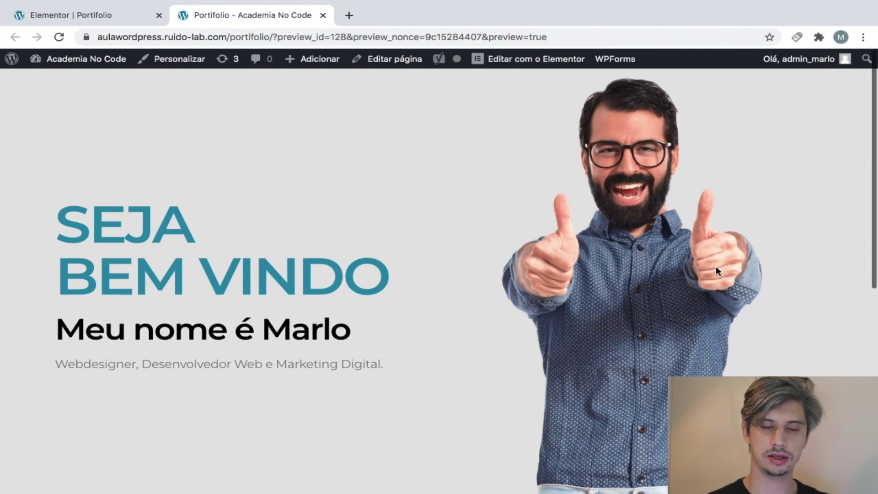
pyautogui.scroll(-8, 693, 137)
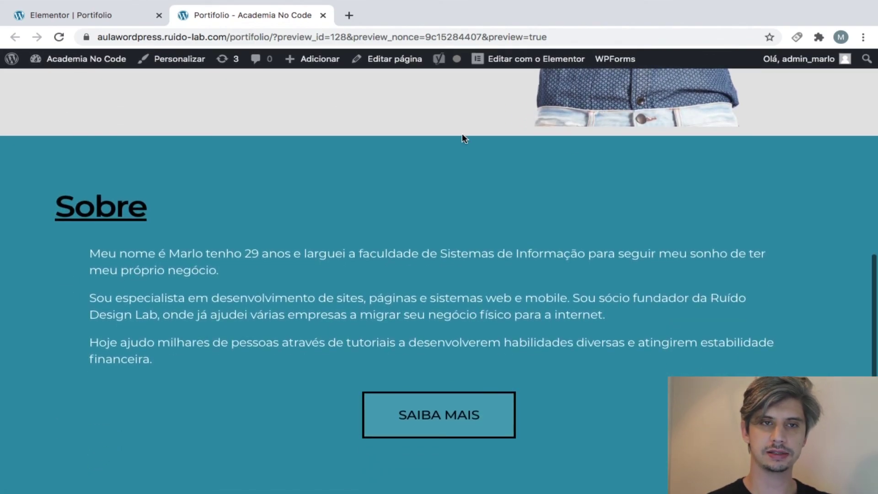
pyautogui.scroll(10, 635, 275)
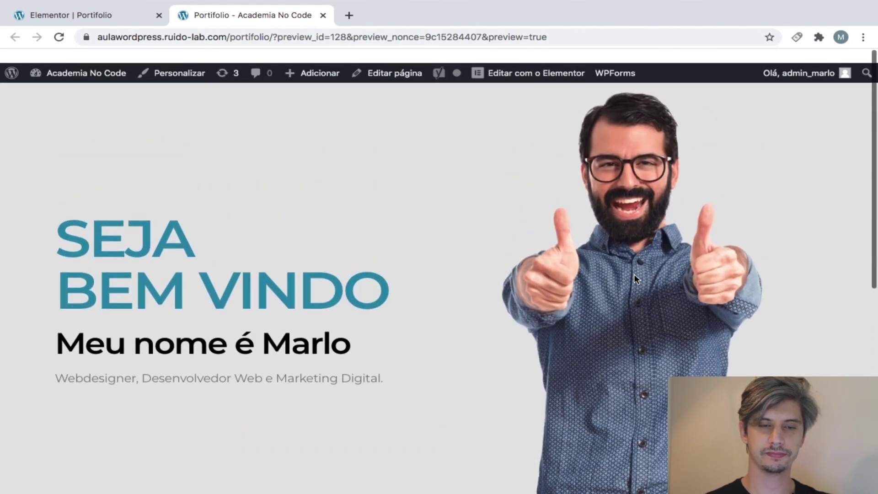